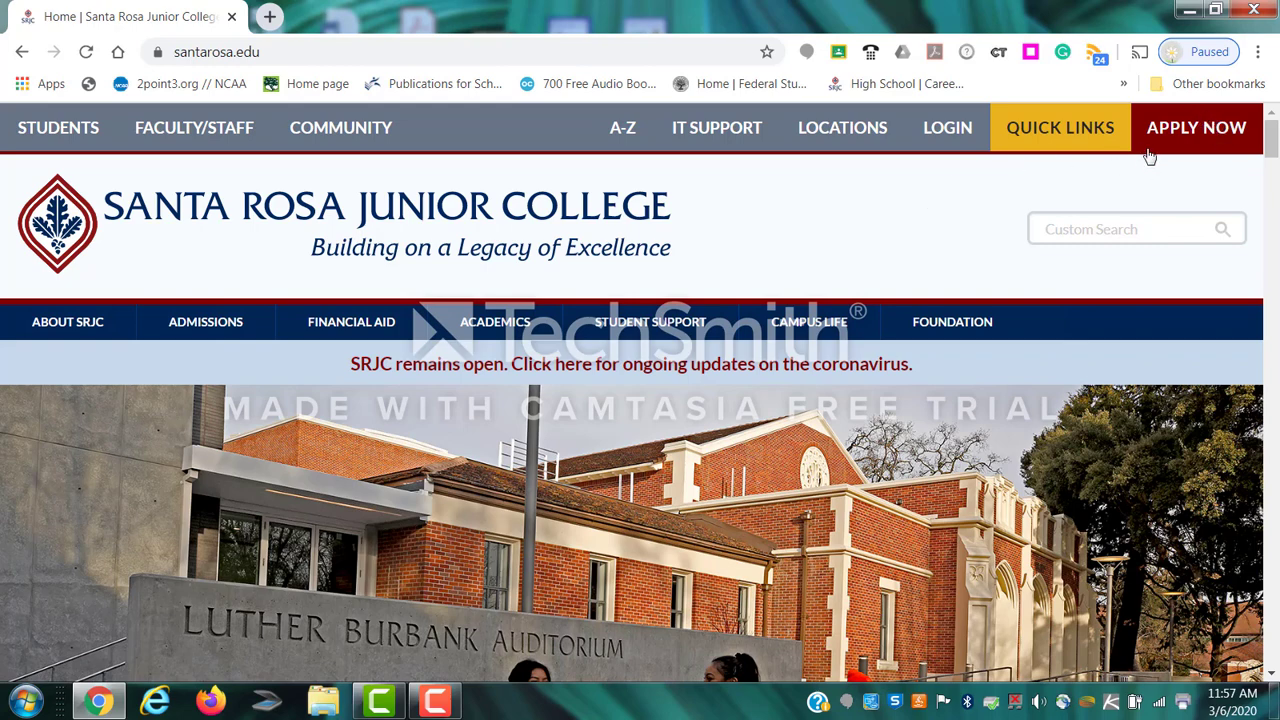
From Apply Now, go to High School Dual Enrollment Students and launch CCCApply's Begin Application in a new tab.
click(1210, 137)
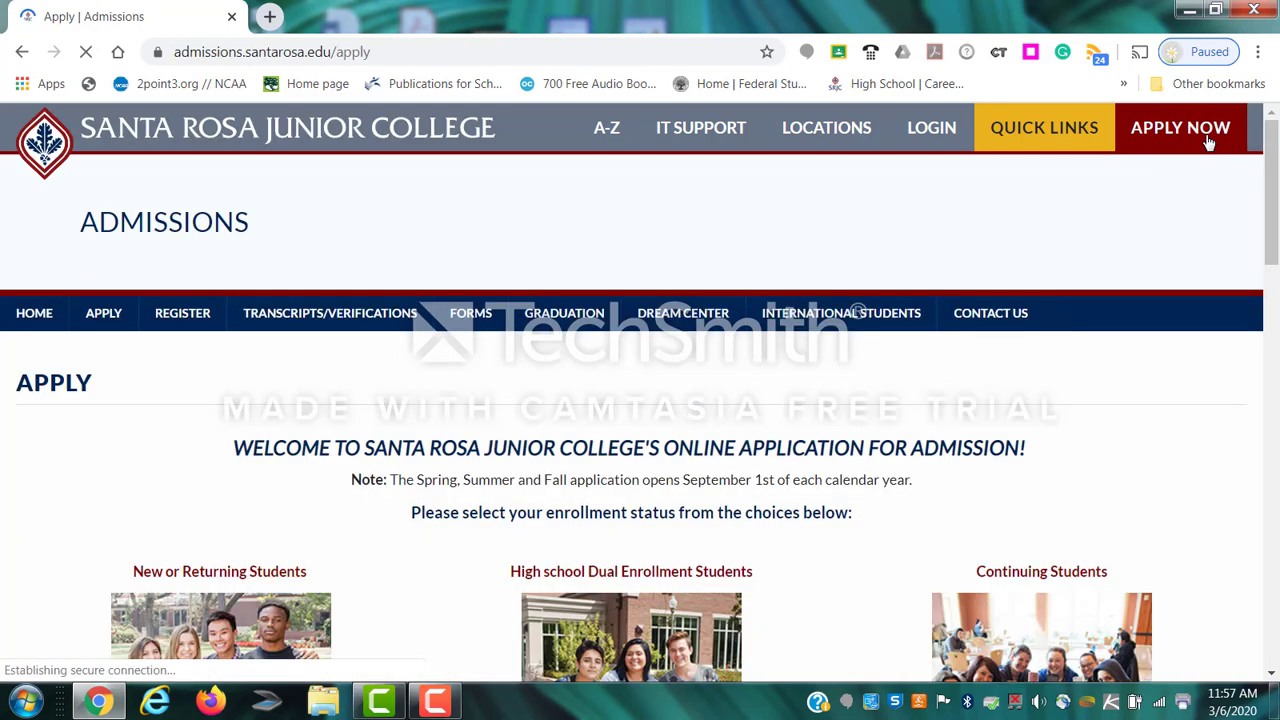
scroll(805, 443, down, 1)
scroll(805, 443, down, 2)
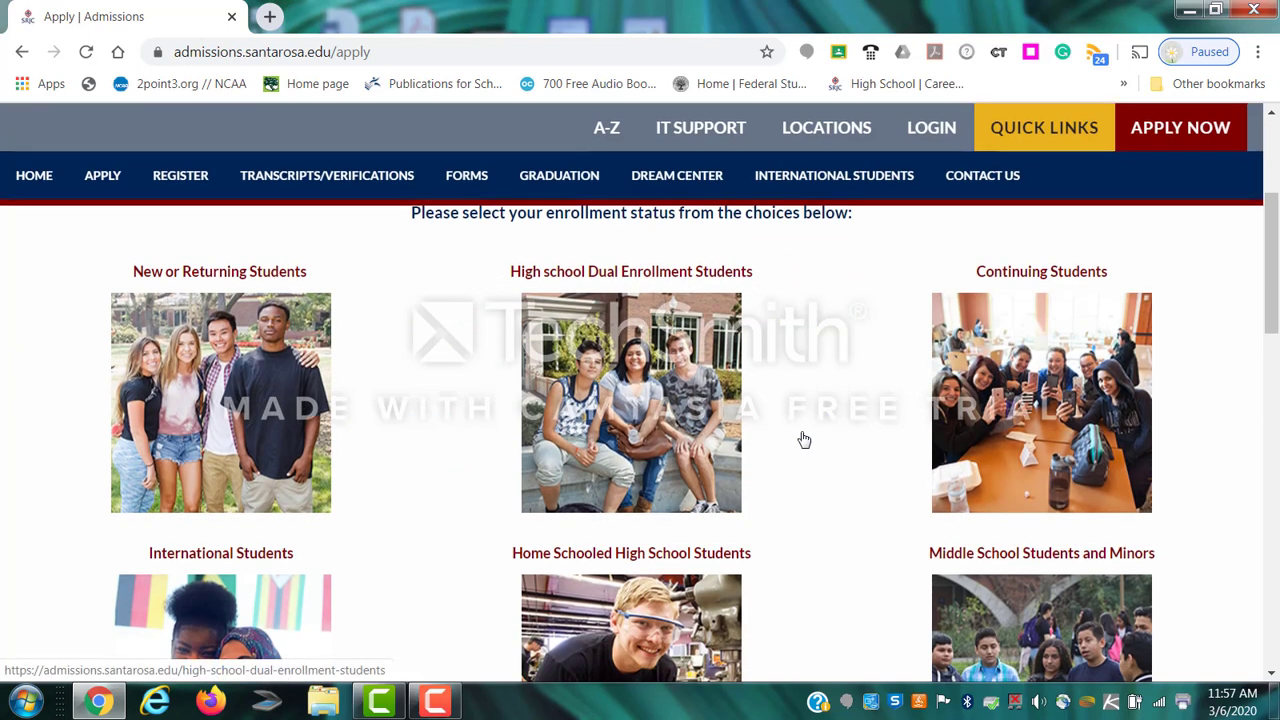
scroll(805, 438, up, 1)
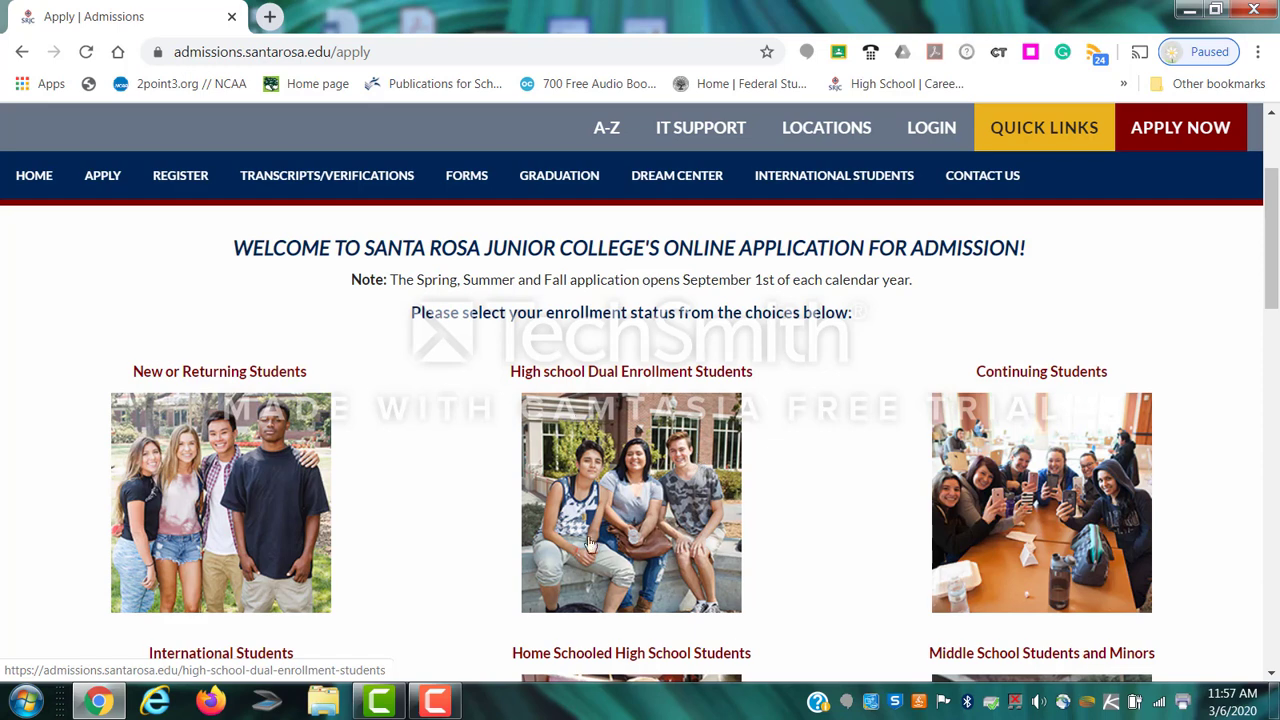
click(668, 470)
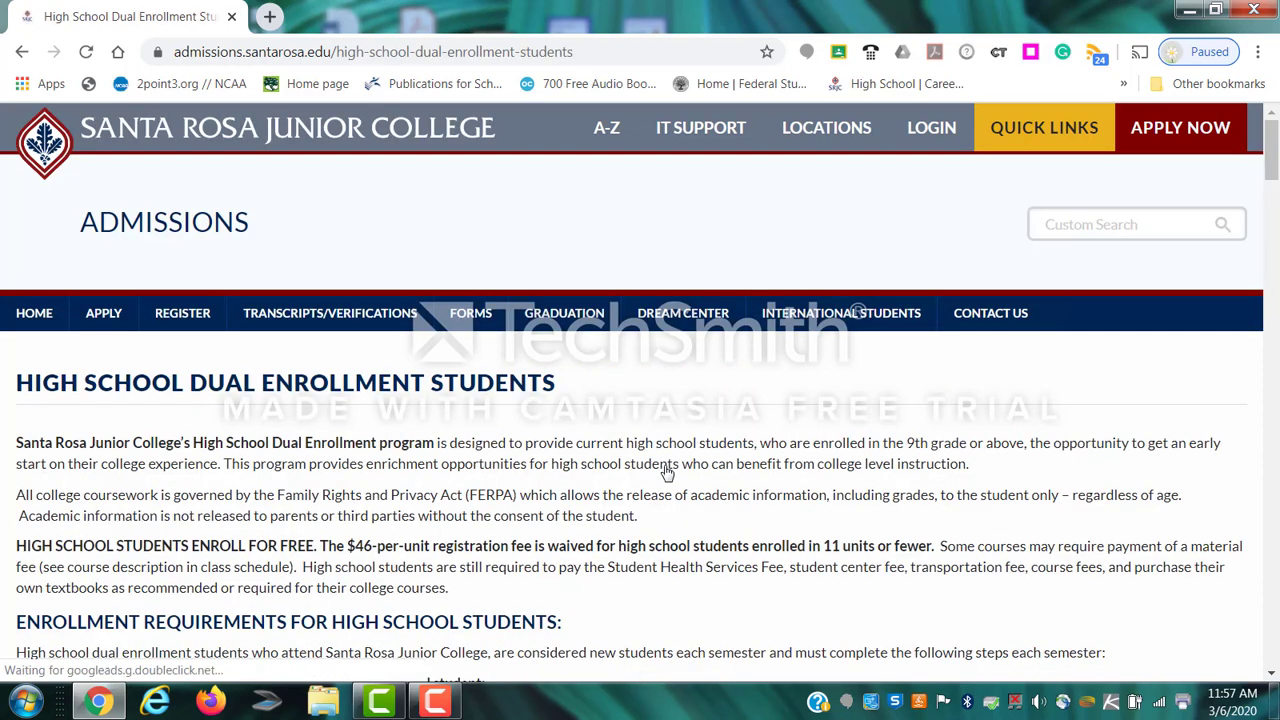
scroll(626, 394, down, 3)
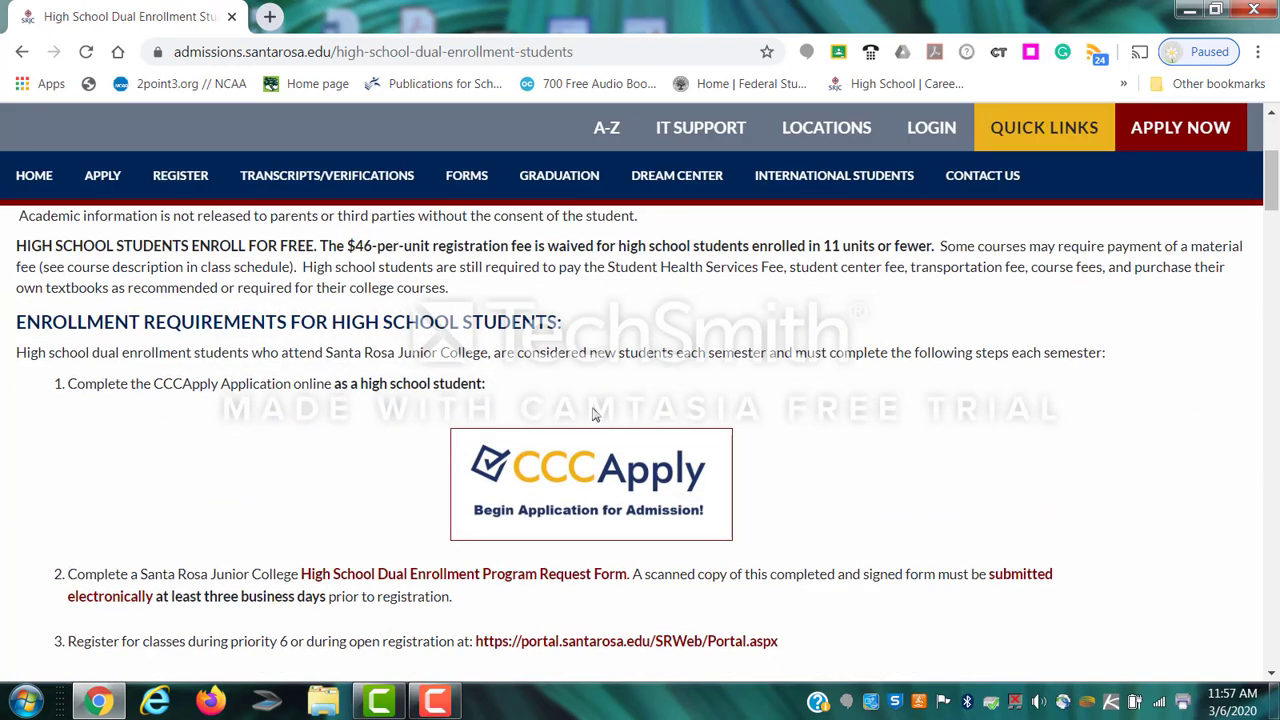
click(628, 483)
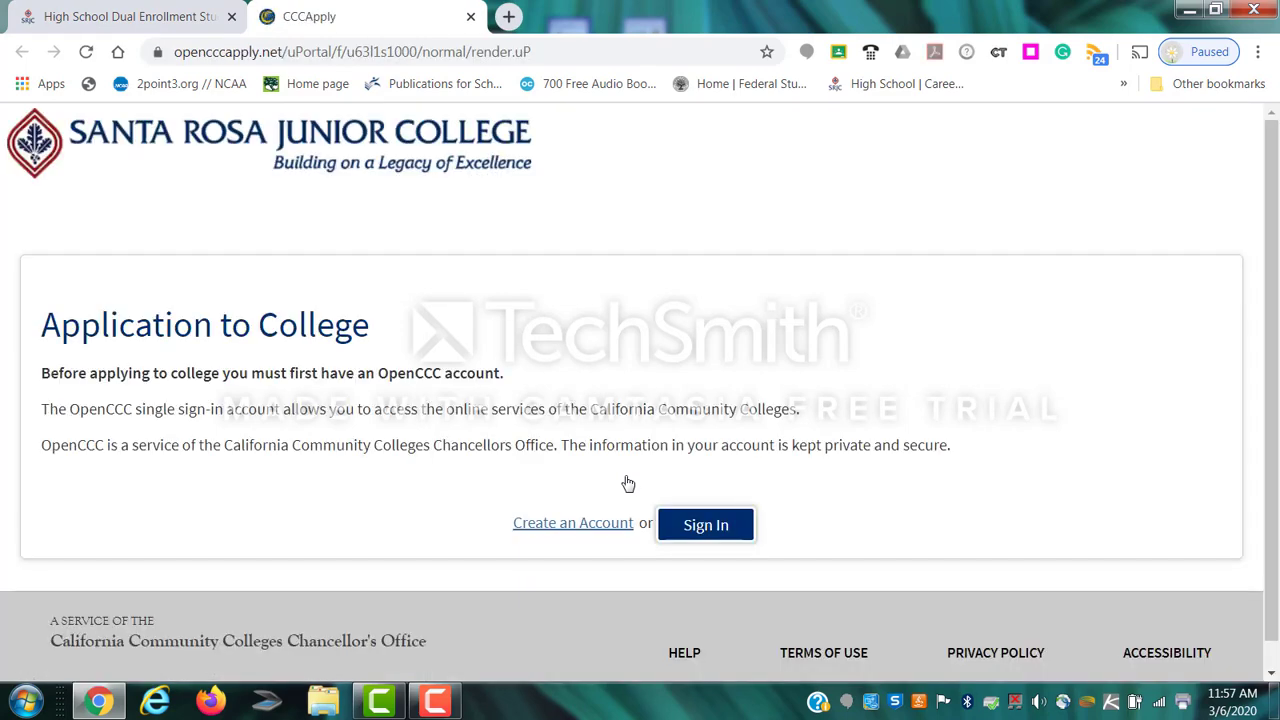
Follow the Create an Account link from the Application to College sign-in page.
click(573, 523)
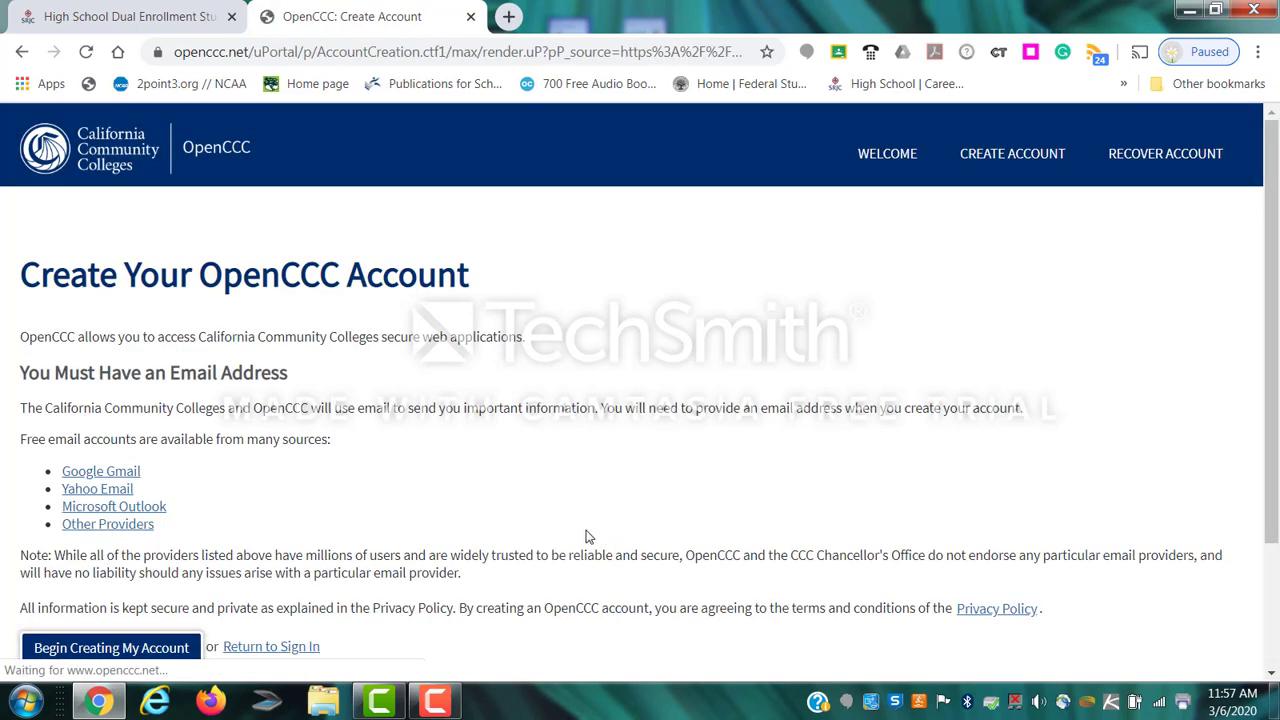
scroll(505, 492, down, 1)
scroll(505, 492, up, 1)
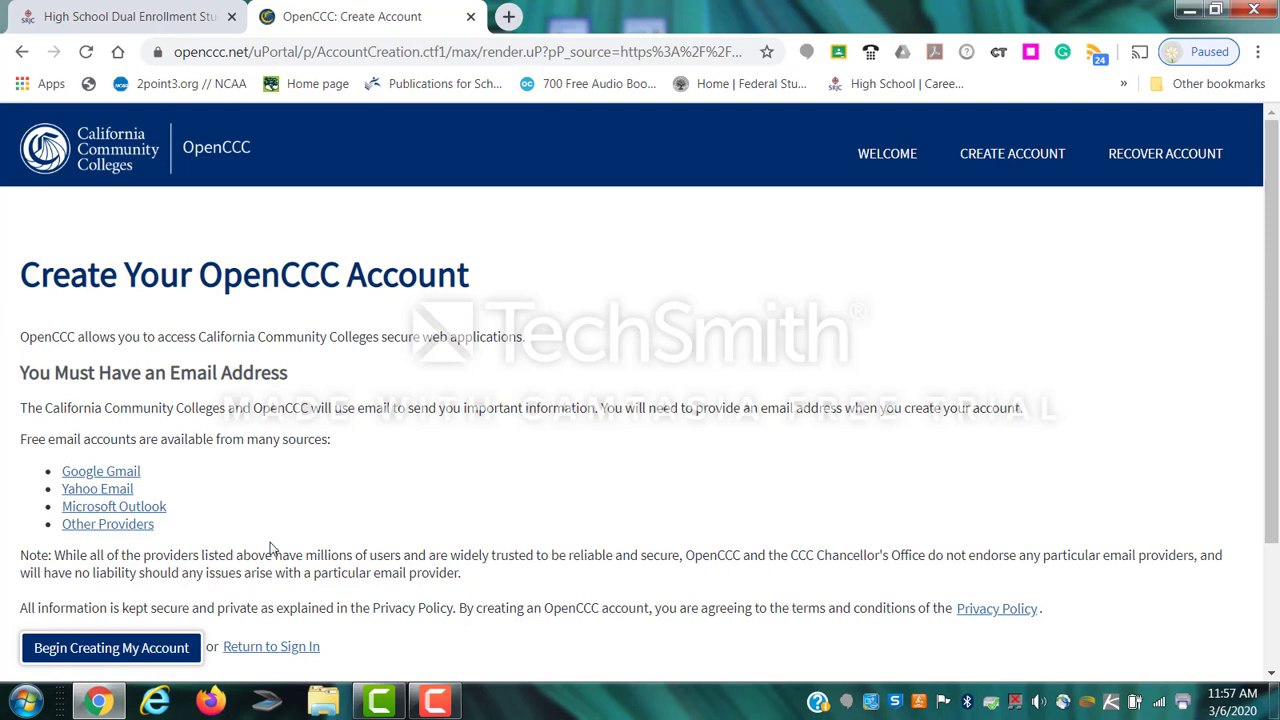
Begin the account form and enter the legal first and last name, with no middle, previous or preferred name.
click(98, 648)
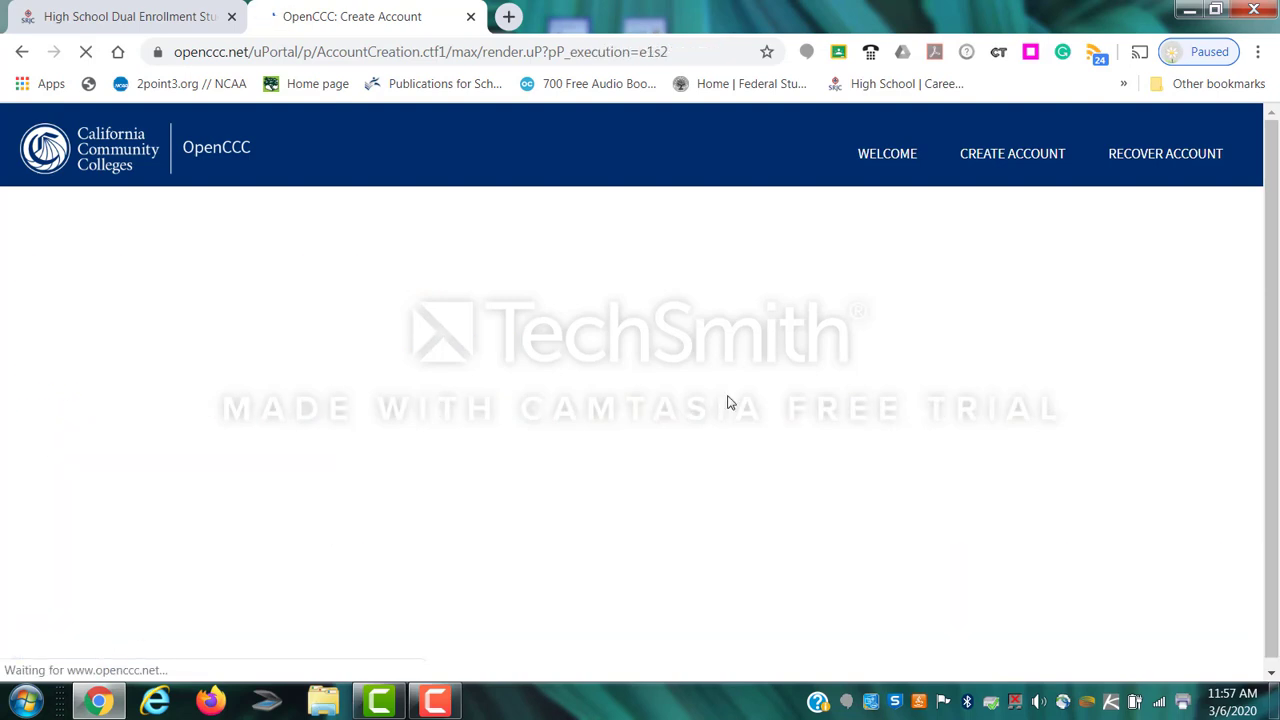
scroll(768, 398, down, 2)
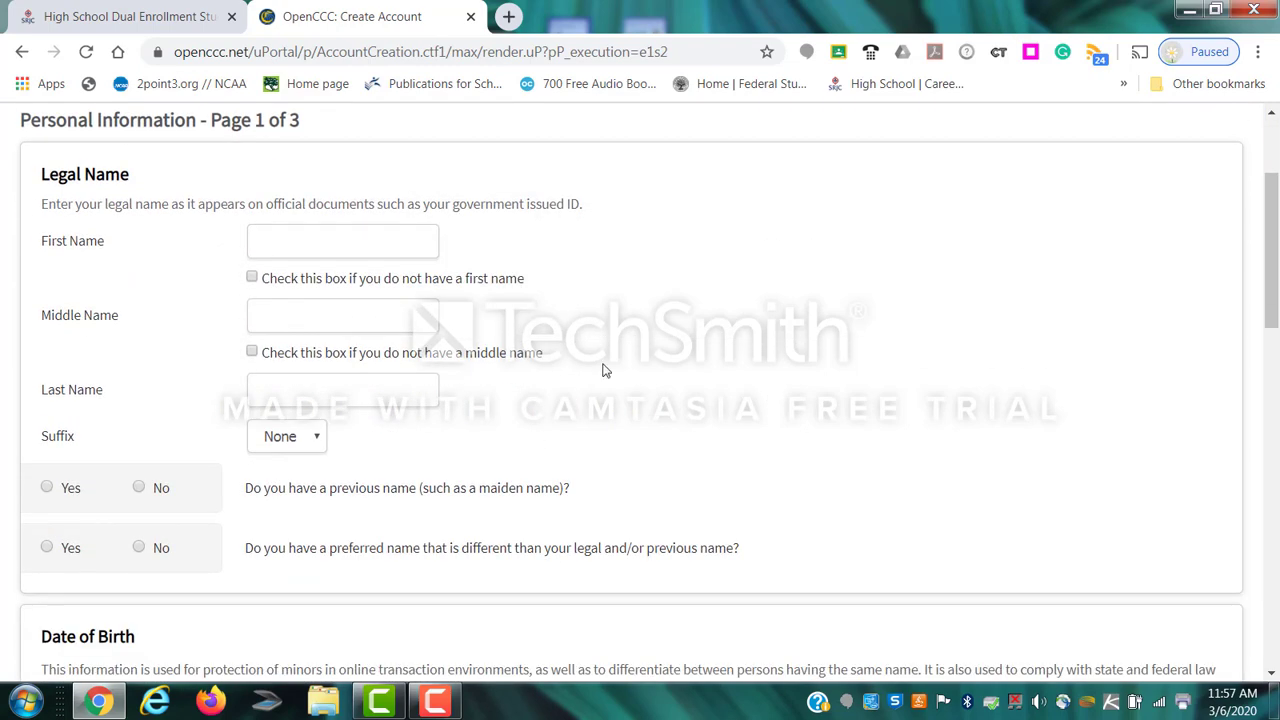
click(292, 240)
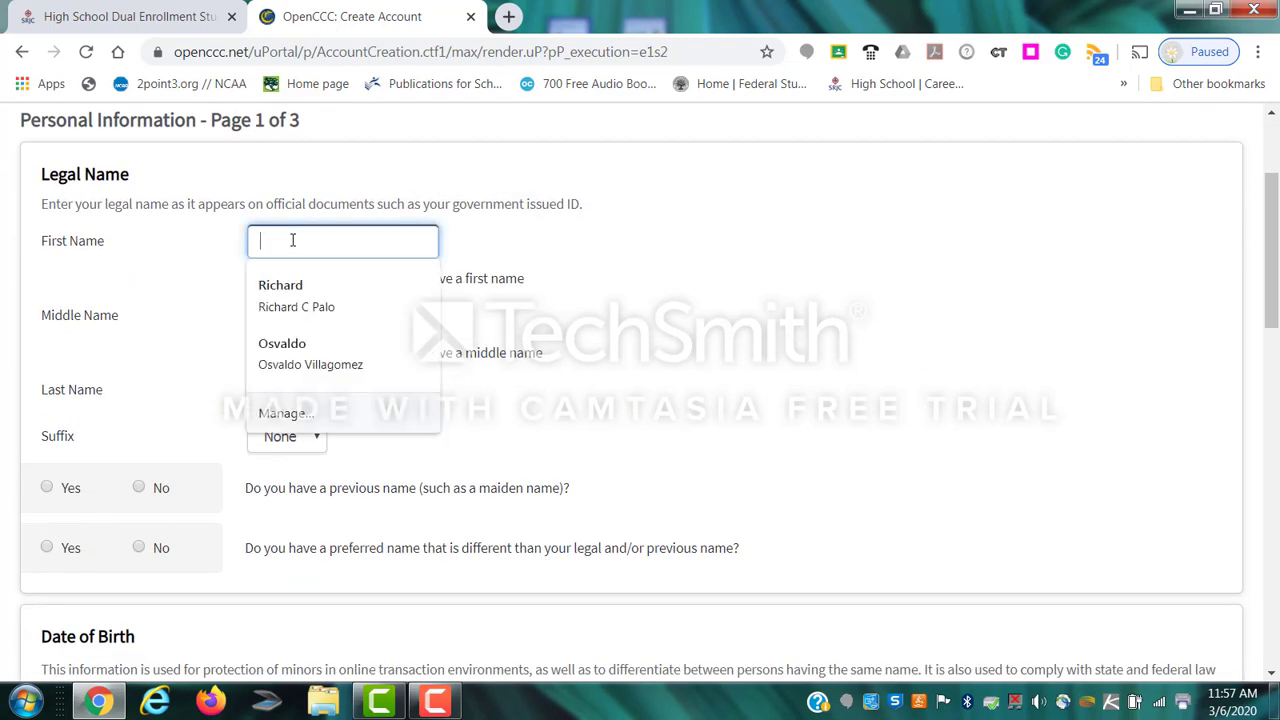
text(Monty)
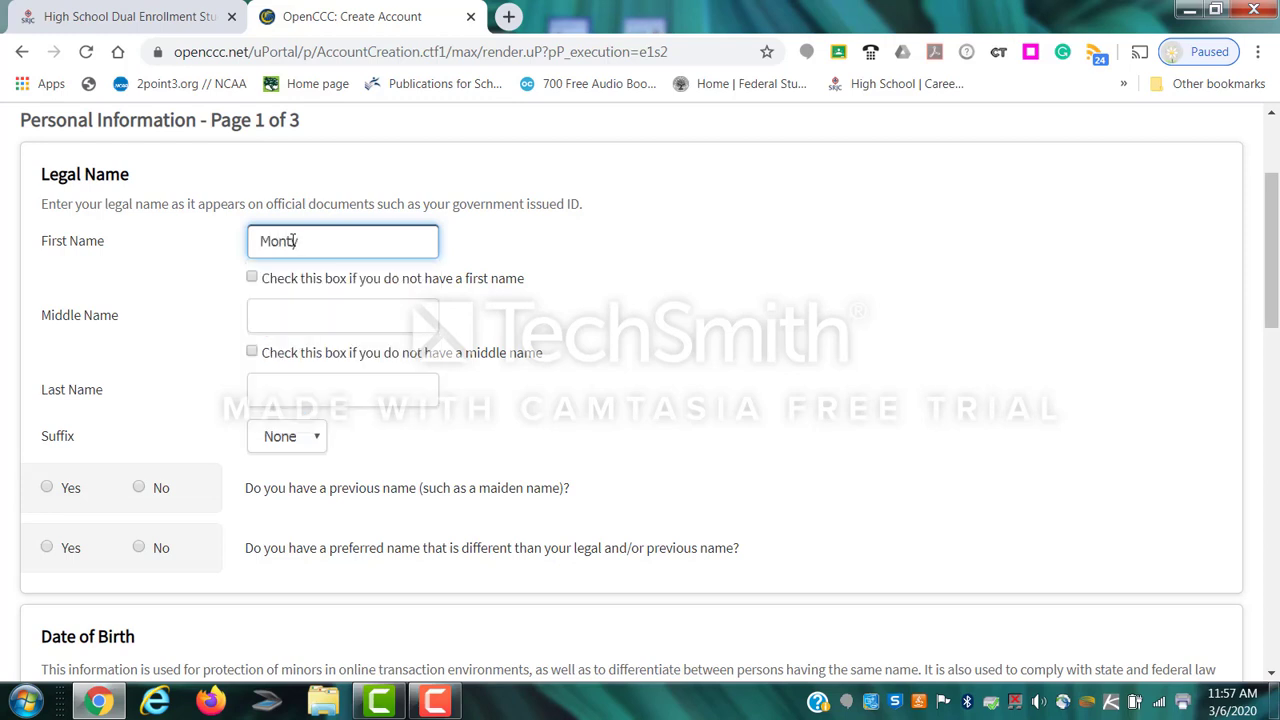
click(255, 353)
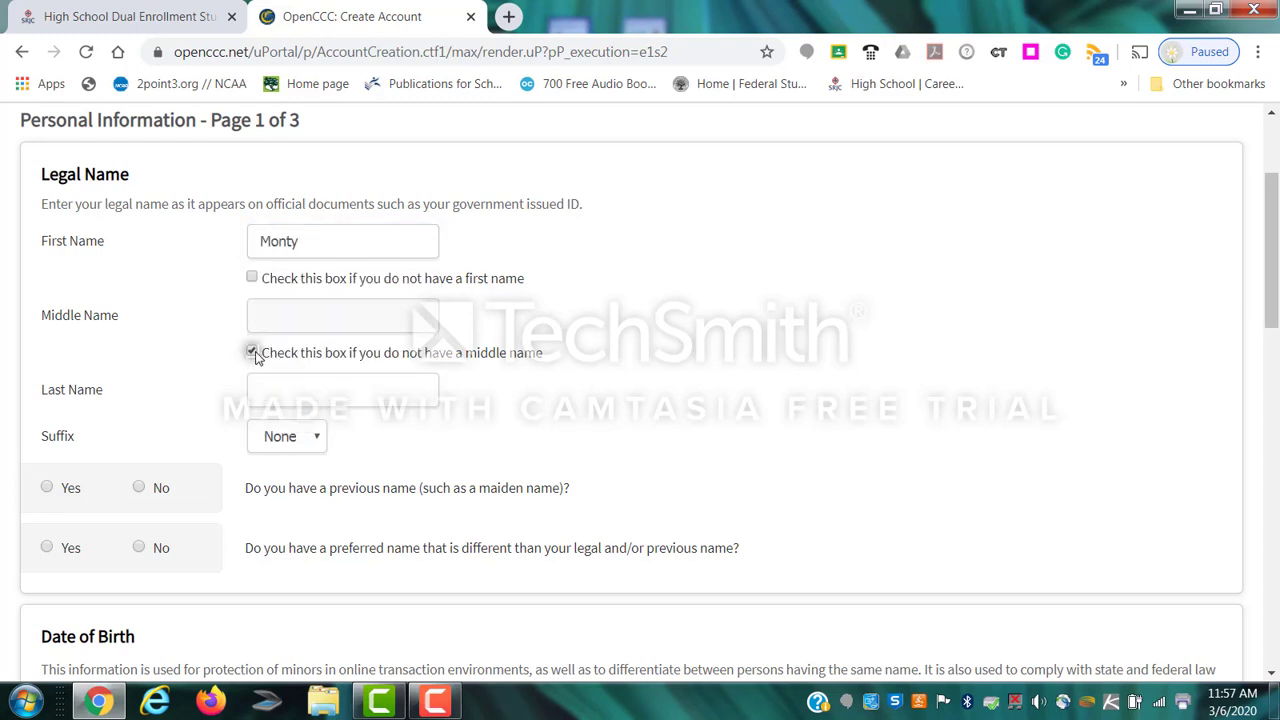
click(279, 392)
text(Viking)
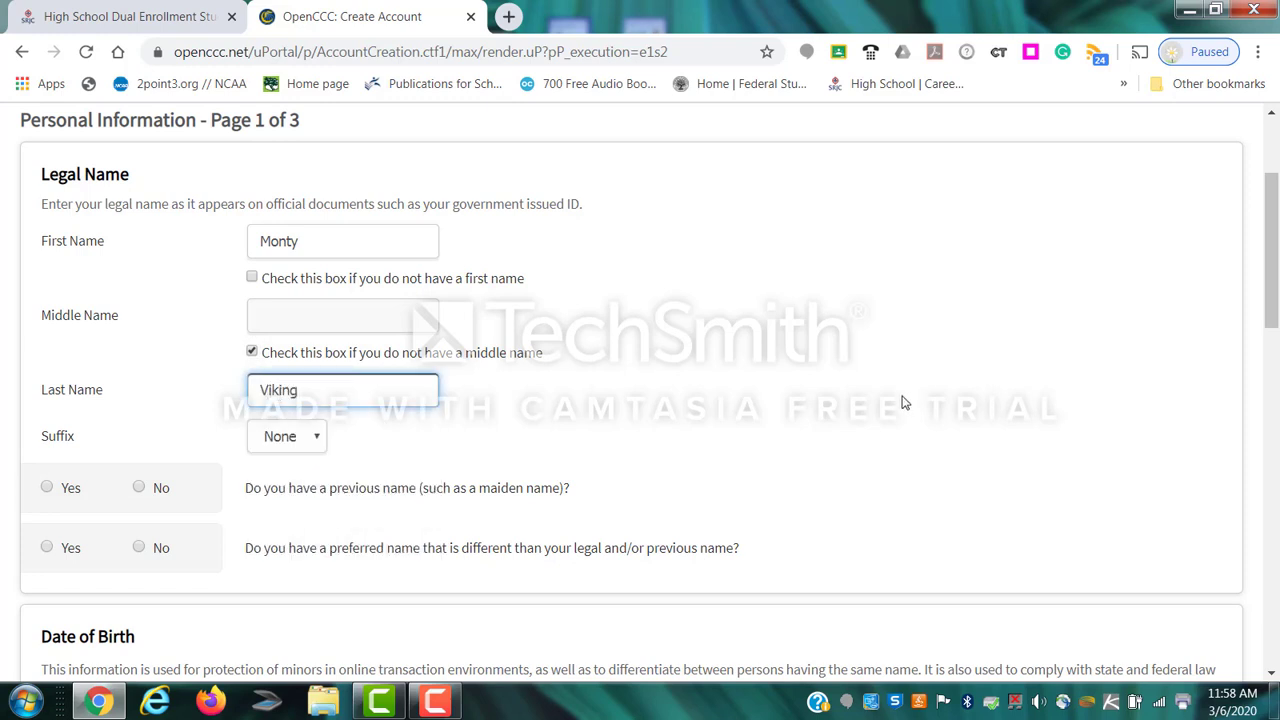
drag(735, 367, 729, 362)
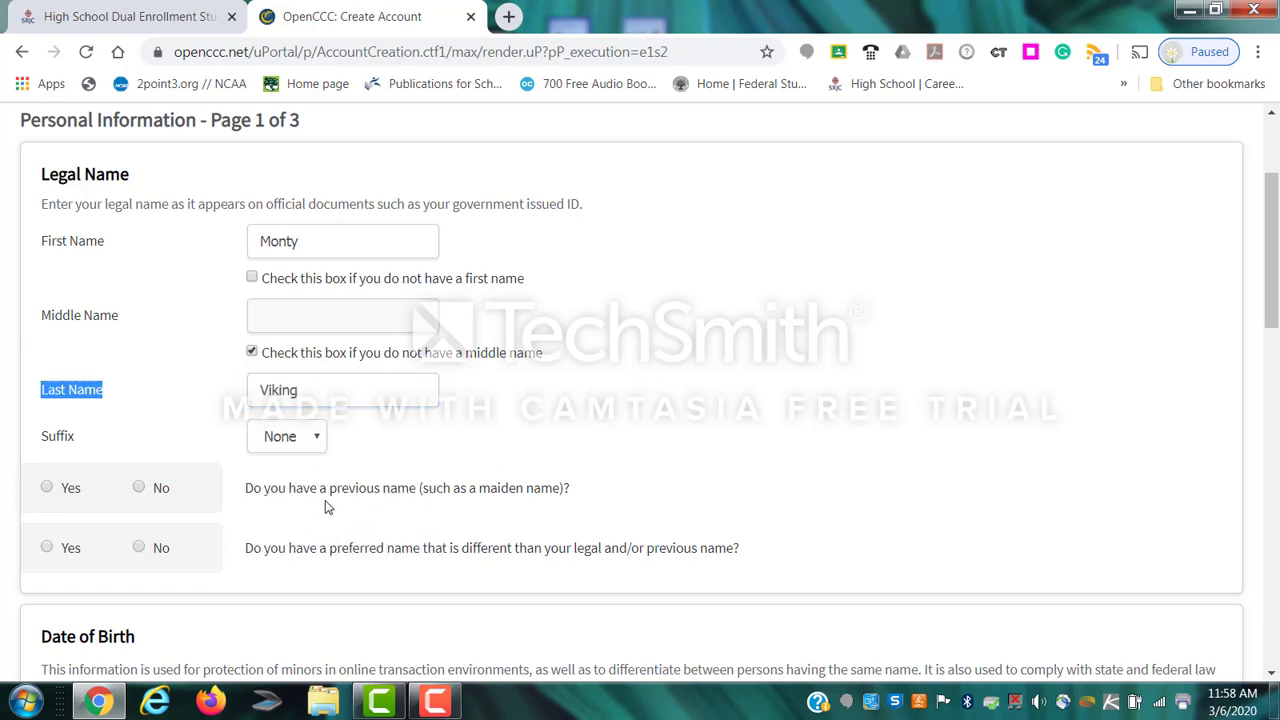
click(139, 489)
click(139, 548)
scroll(450, 544, down, 4)
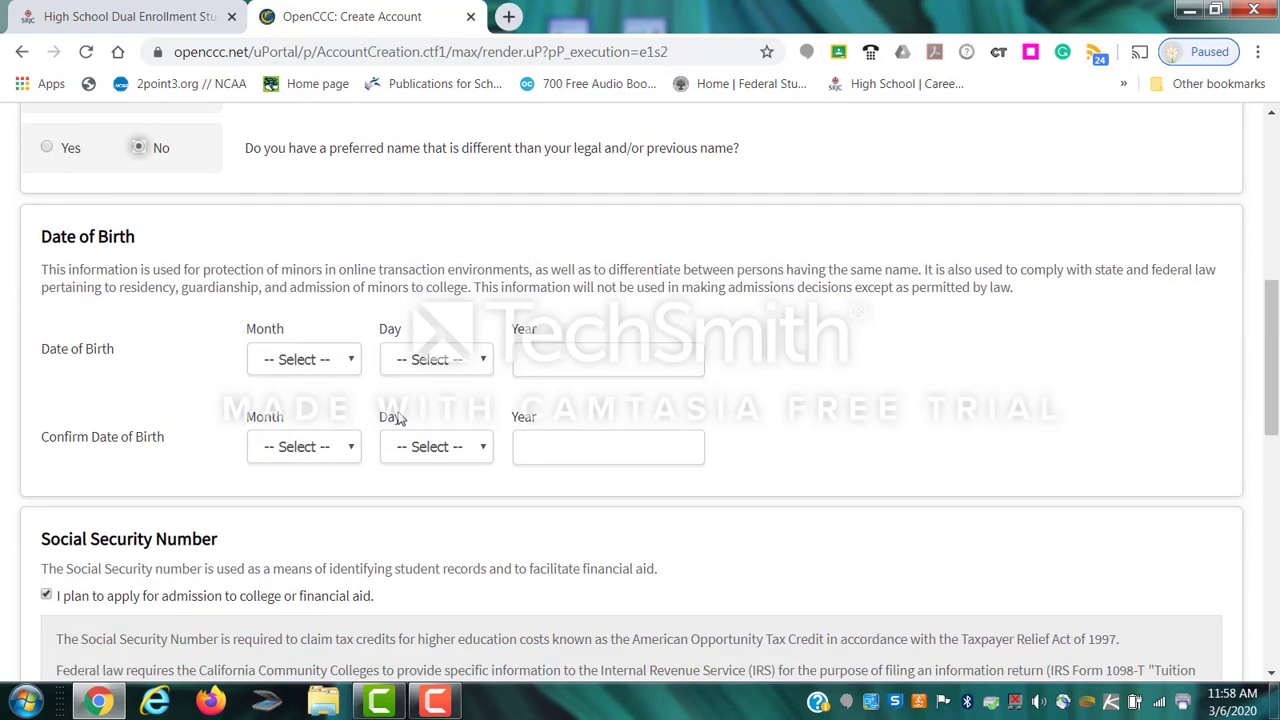
Enter the date of birth as March 1, 2000.
click(292, 366)
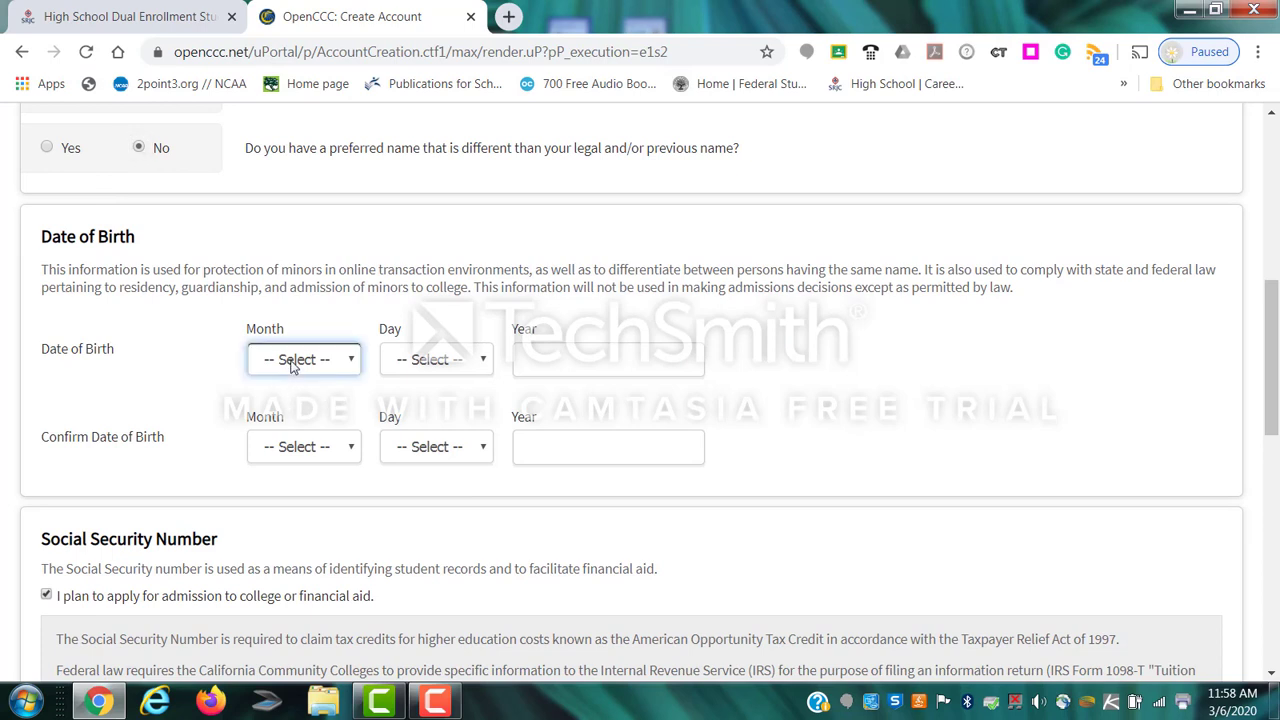
click(297, 441)
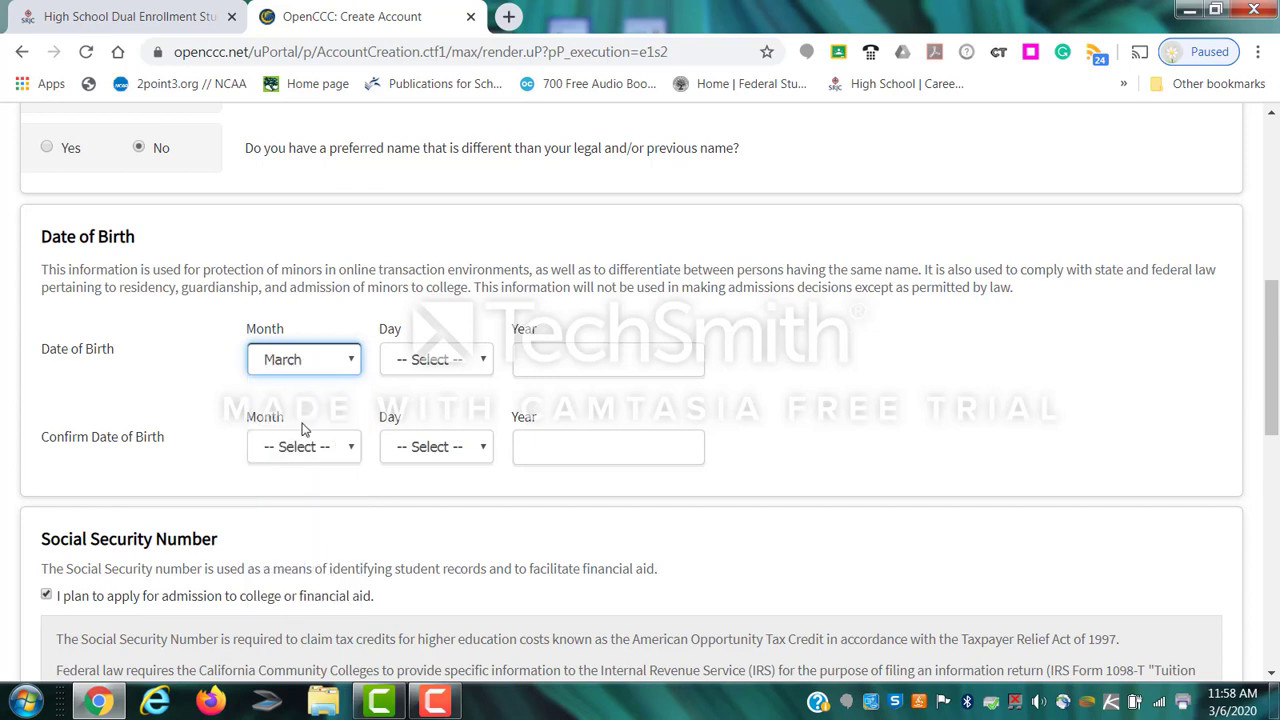
click(420, 366)
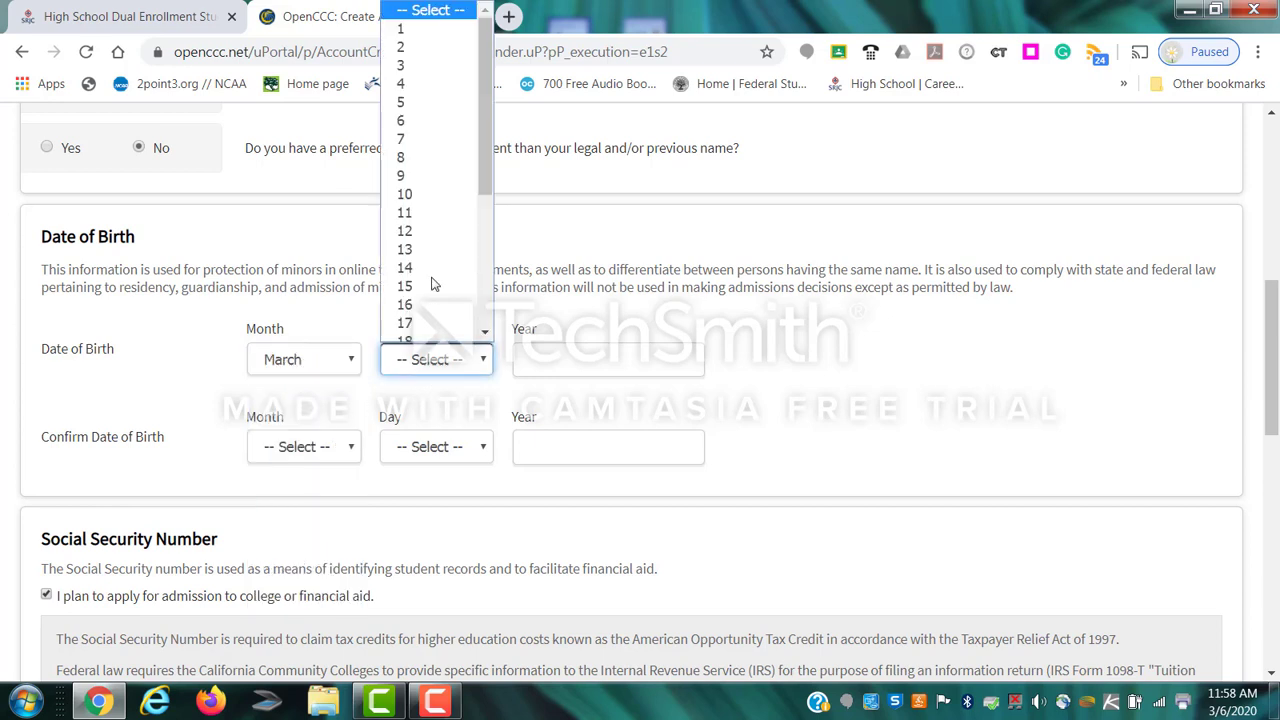
click(402, 20)
click(559, 361)
text(2000)
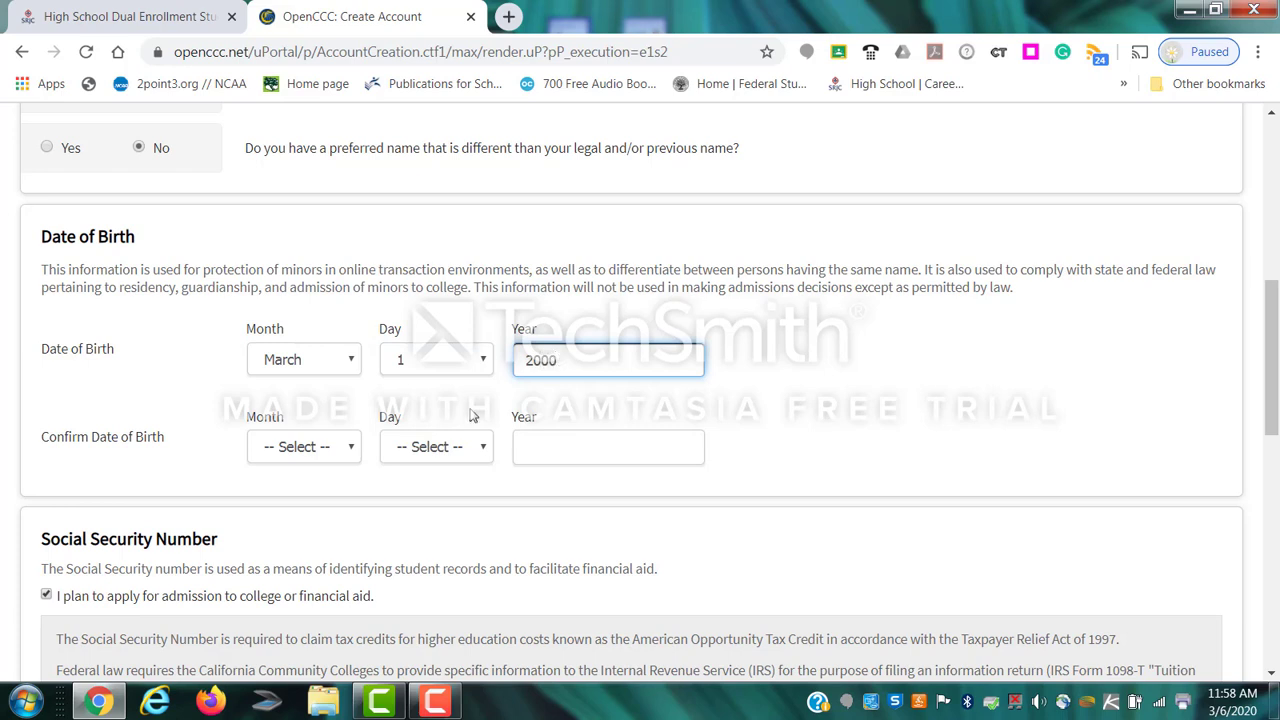
Confirm the date of birth as March 1, 2000.
click(290, 447)
click(300, 251)
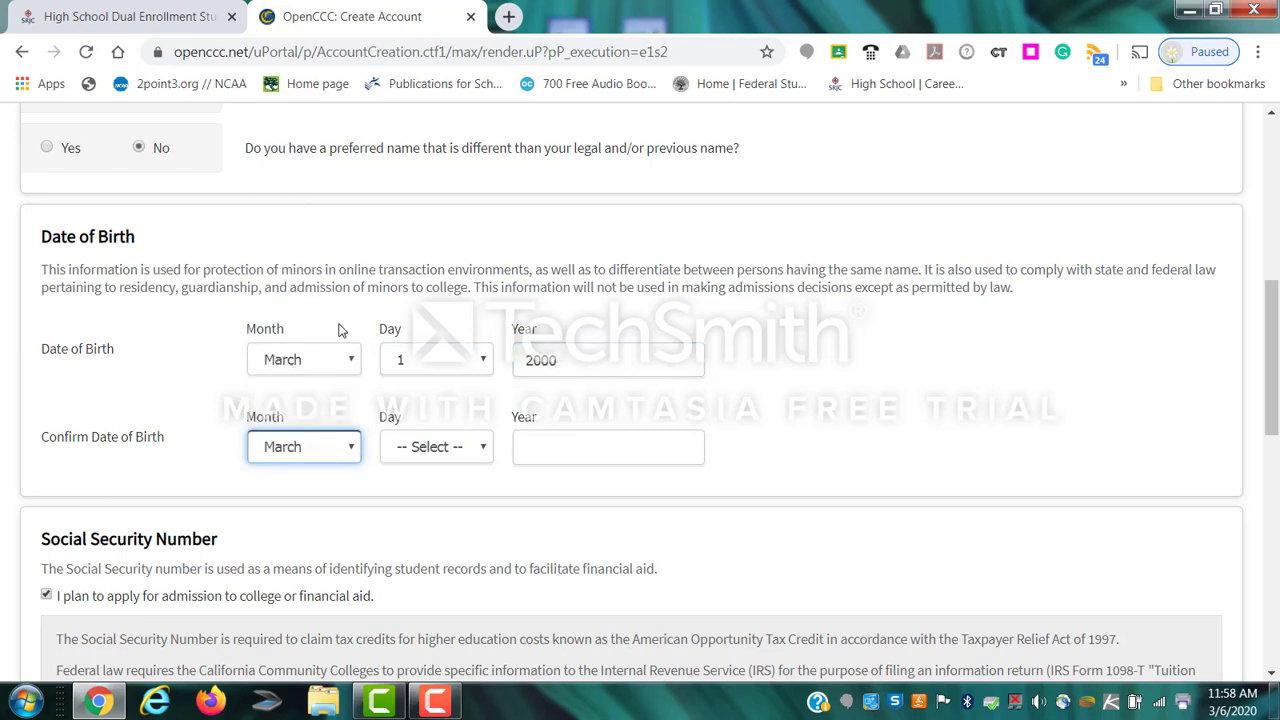
click(434, 449)
scroll(437, 121, up, 1)
scroll(437, 121, up, 1)
click(431, 92)
click(559, 446)
text(20)
click(551, 520)
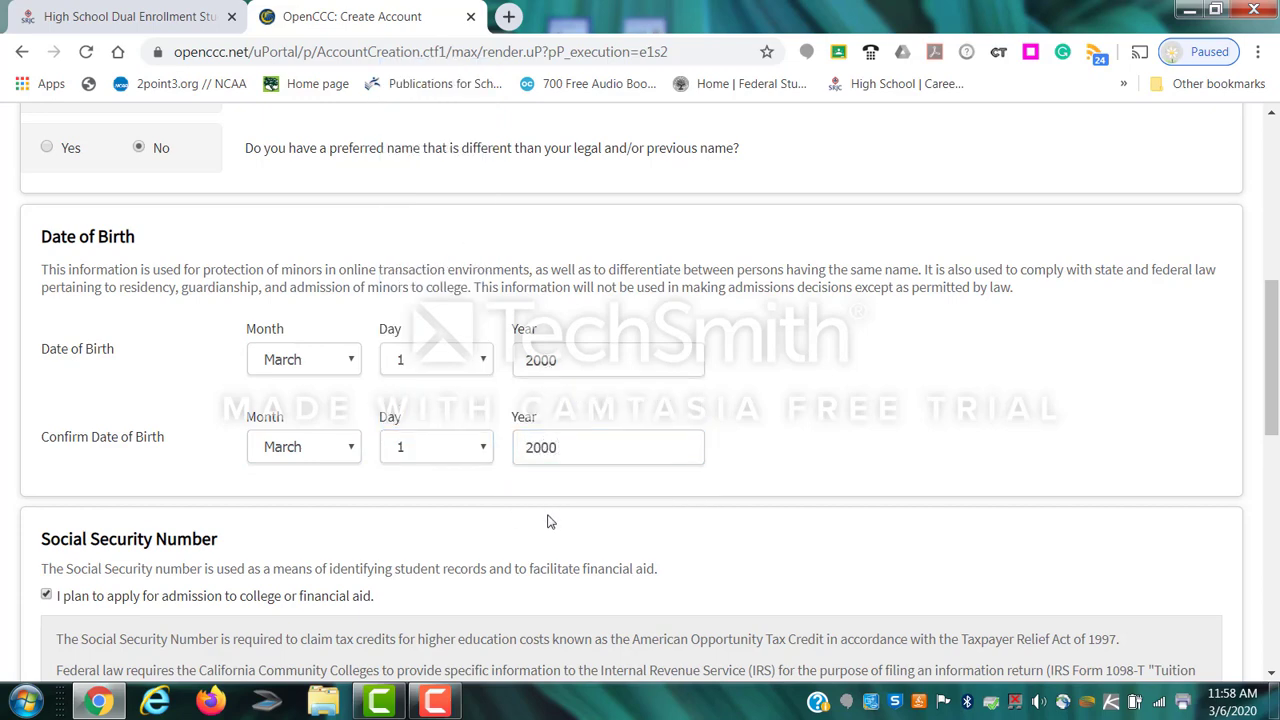
scroll(548, 517, down, 3)
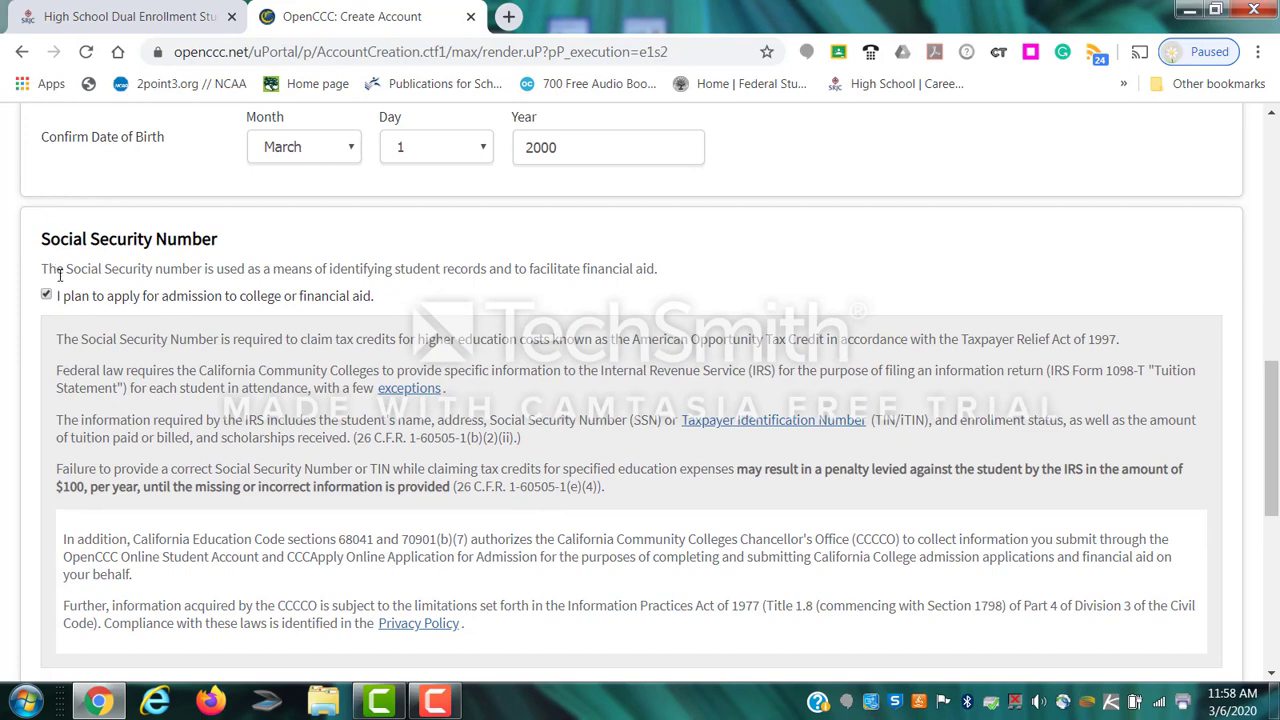
scroll(72, 296, down, 1)
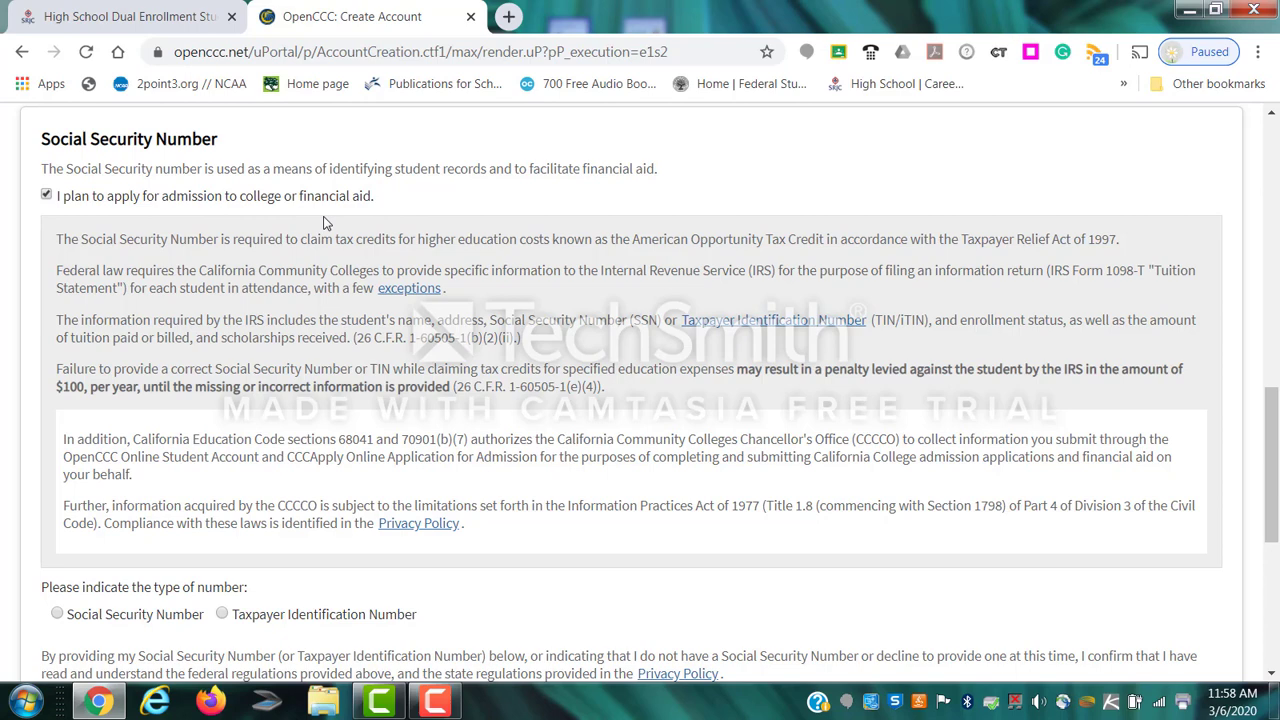
Untick the admission/aid option, declare no Social Security number, and continue to page 2.
click(46, 196)
scroll(216, 313, down, 4)
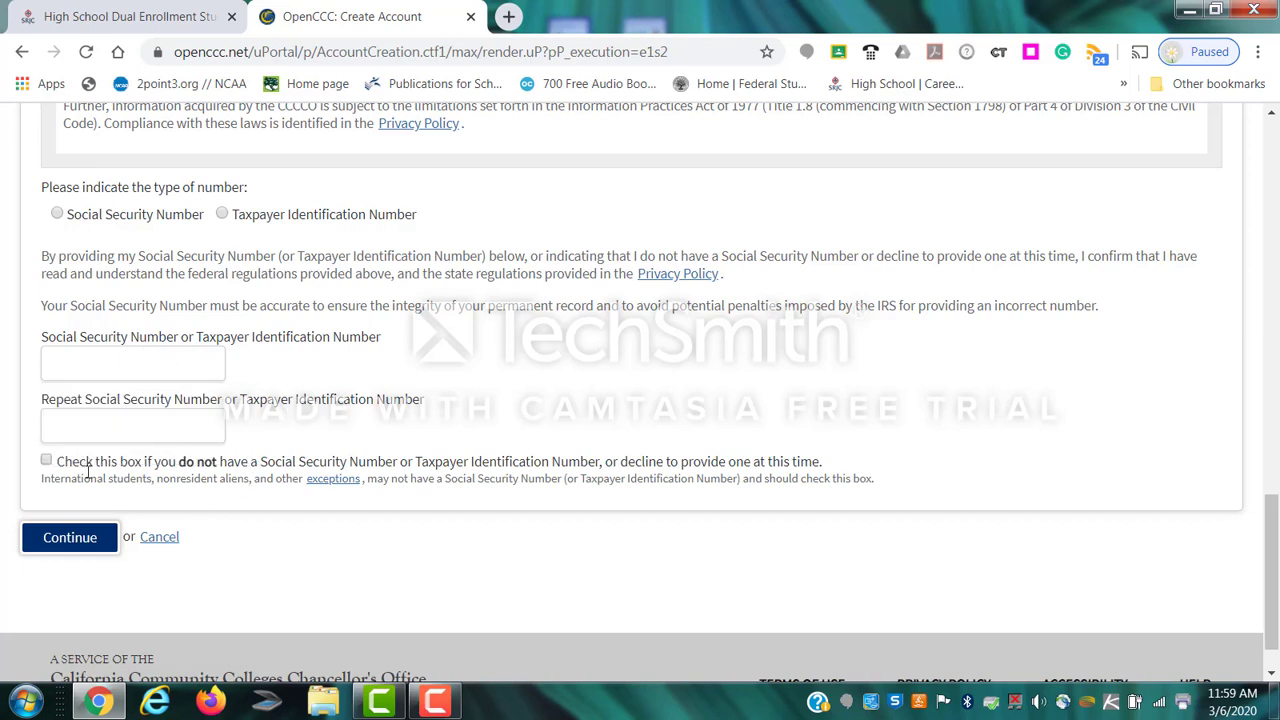
click(46, 462)
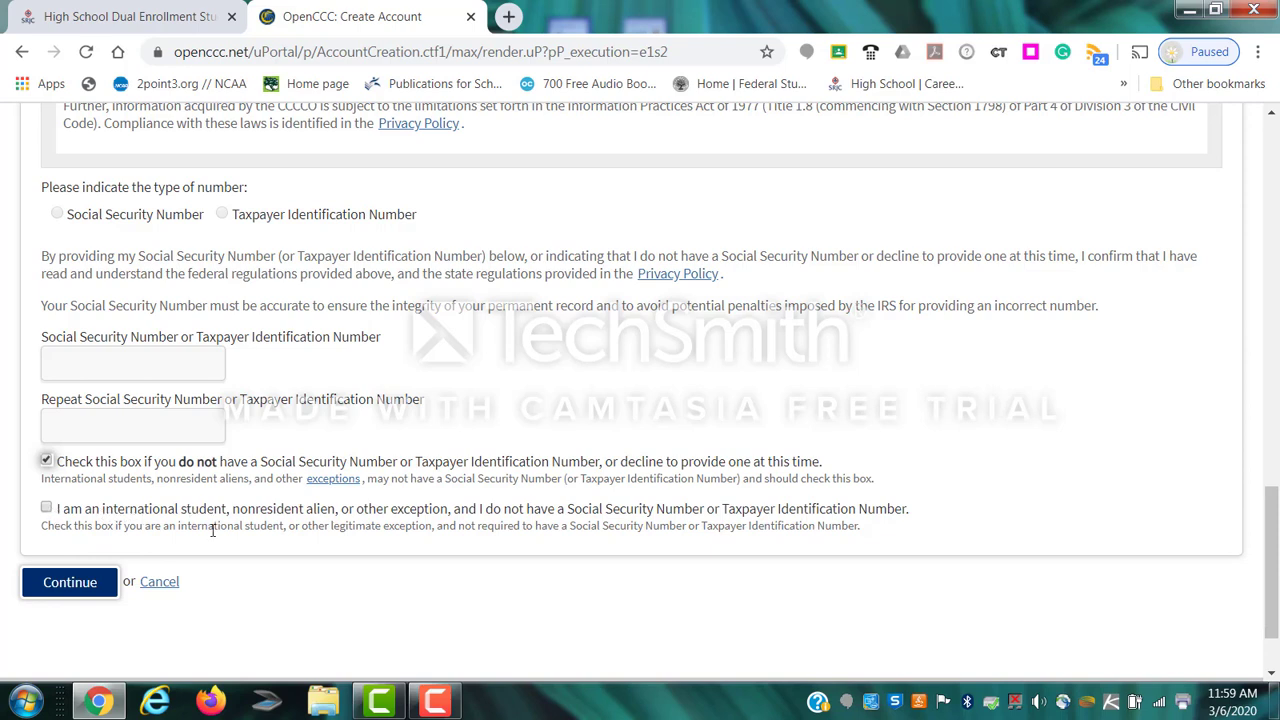
click(70, 582)
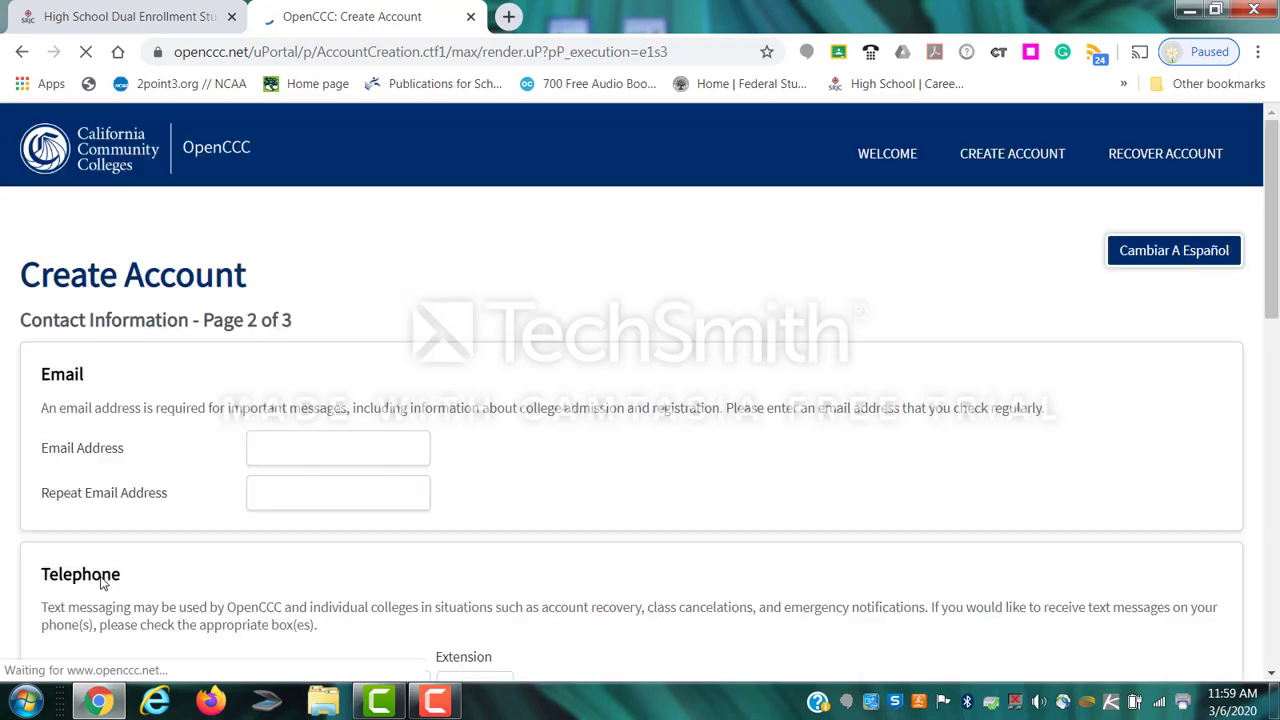
Enter the email address and repeat it in the Repeat Email Address field.
click(299, 445)
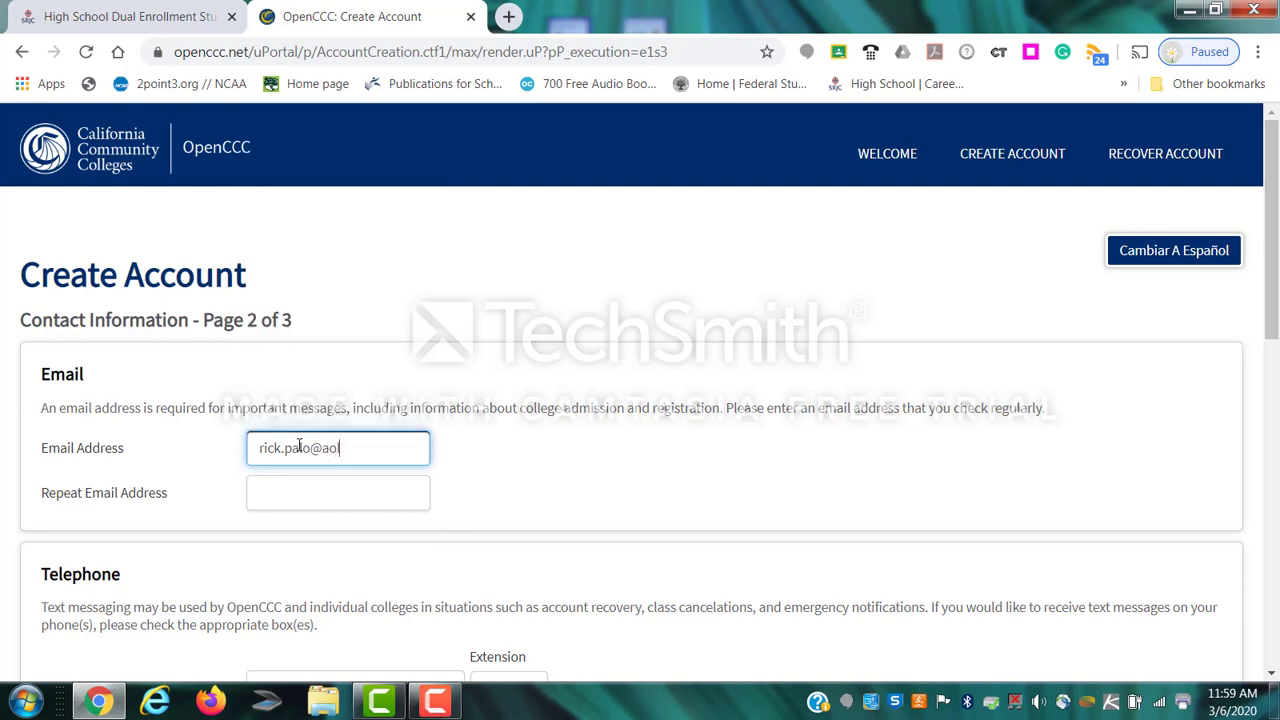
key(Tab)
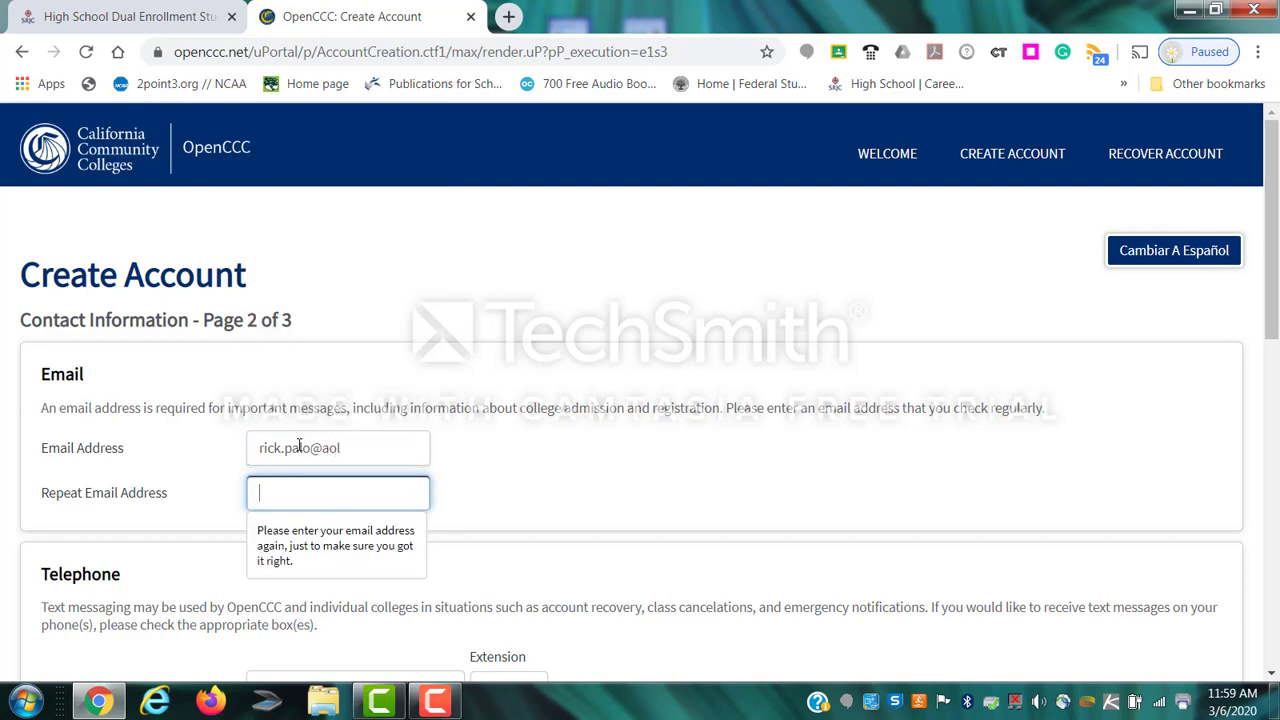
click(347, 452)
text(ol.com)
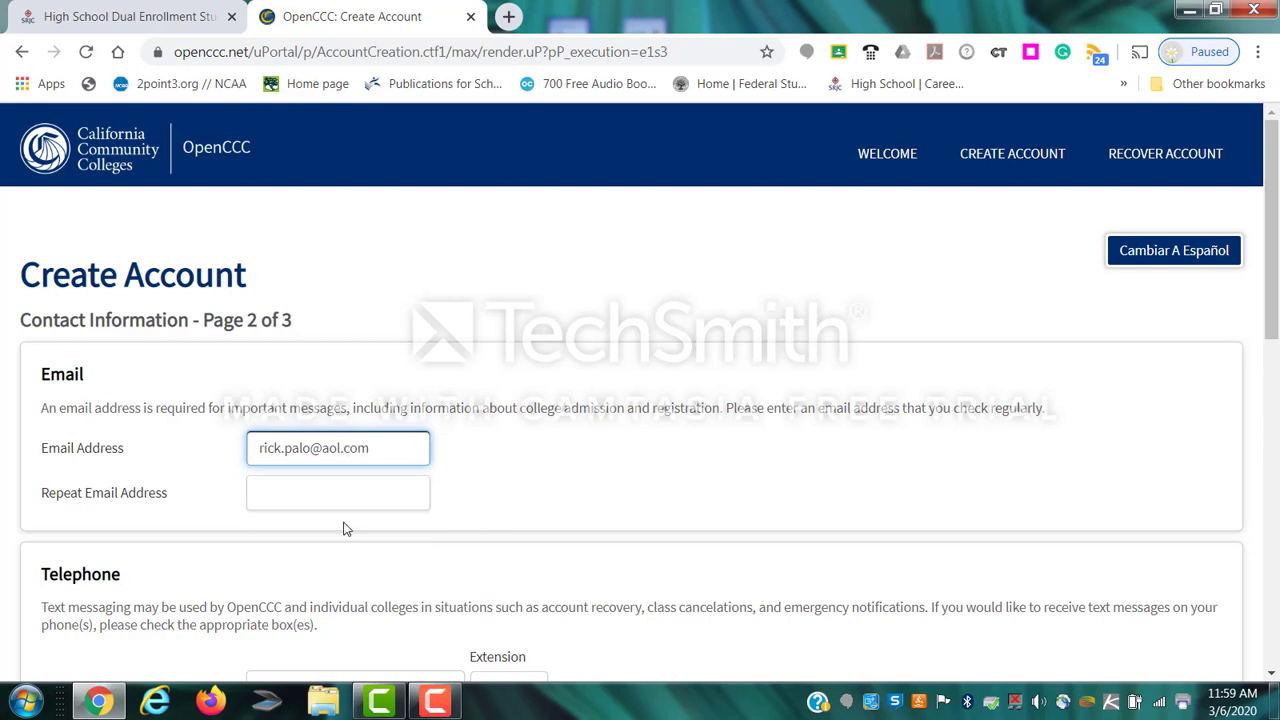
click(336, 505)
click(311, 496)
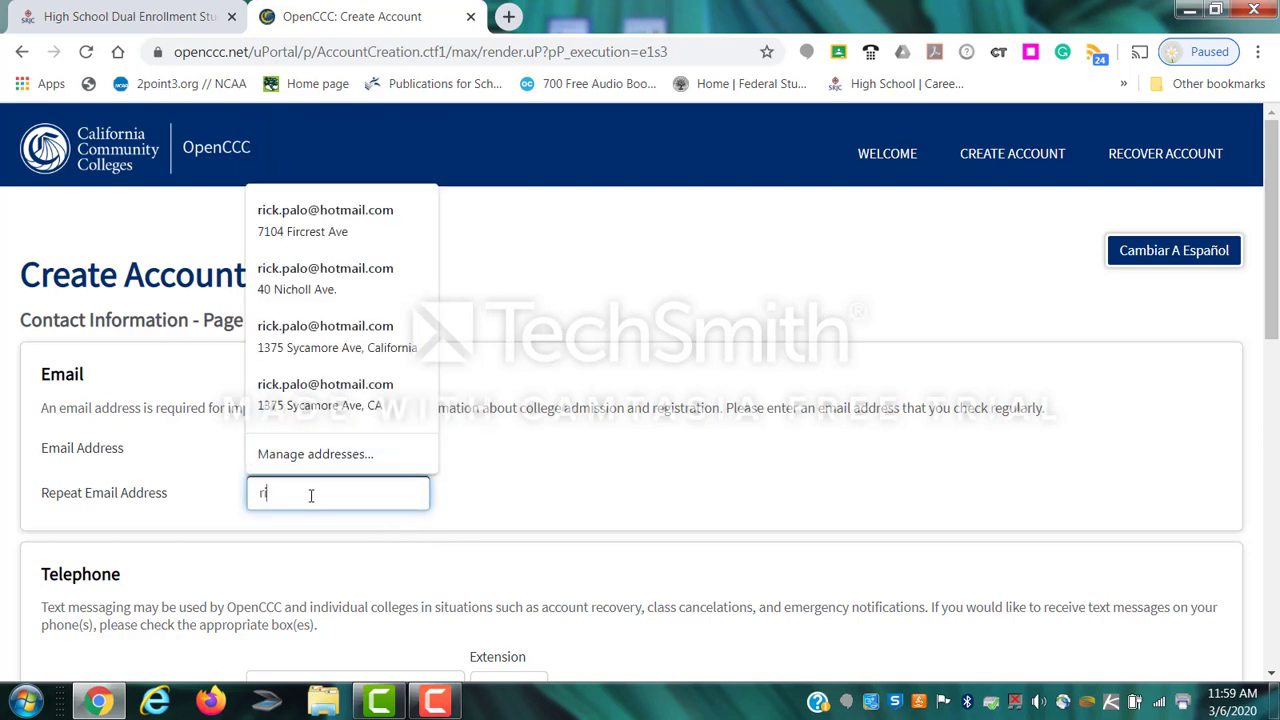
Enter the main telephone number and leave the extension blank.
scroll(289, 478, down, 2)
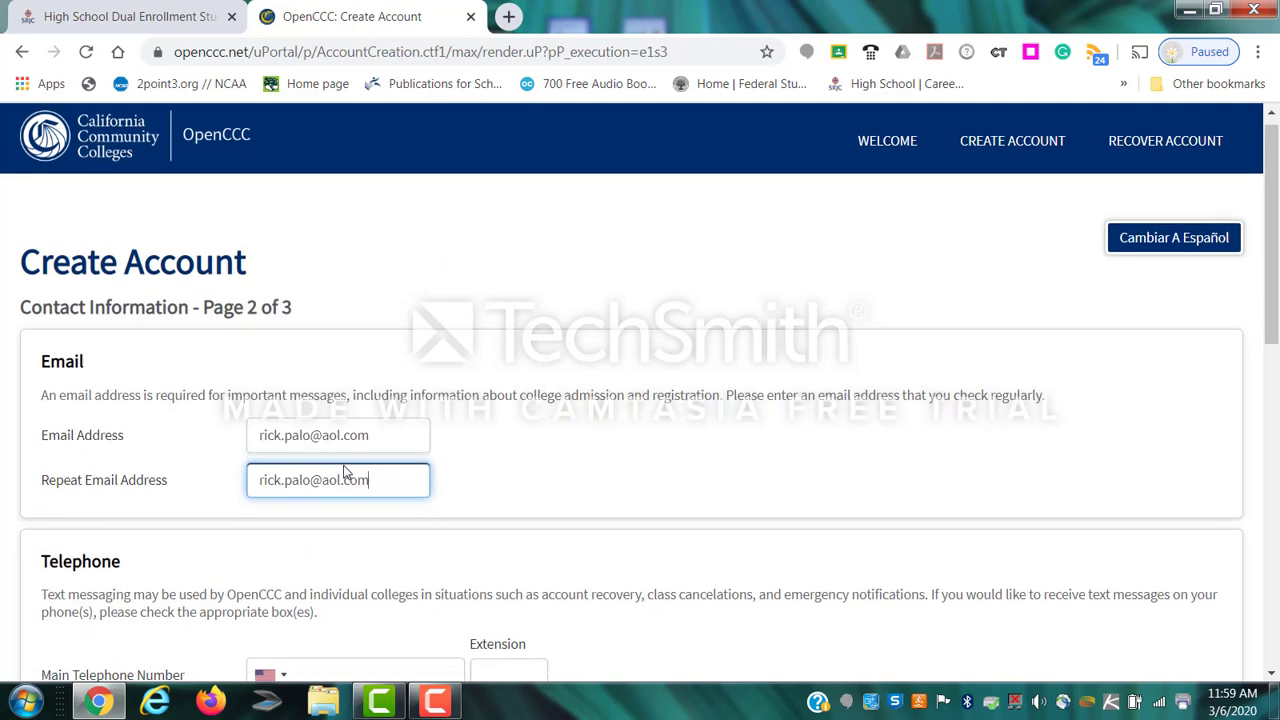
click(347, 497)
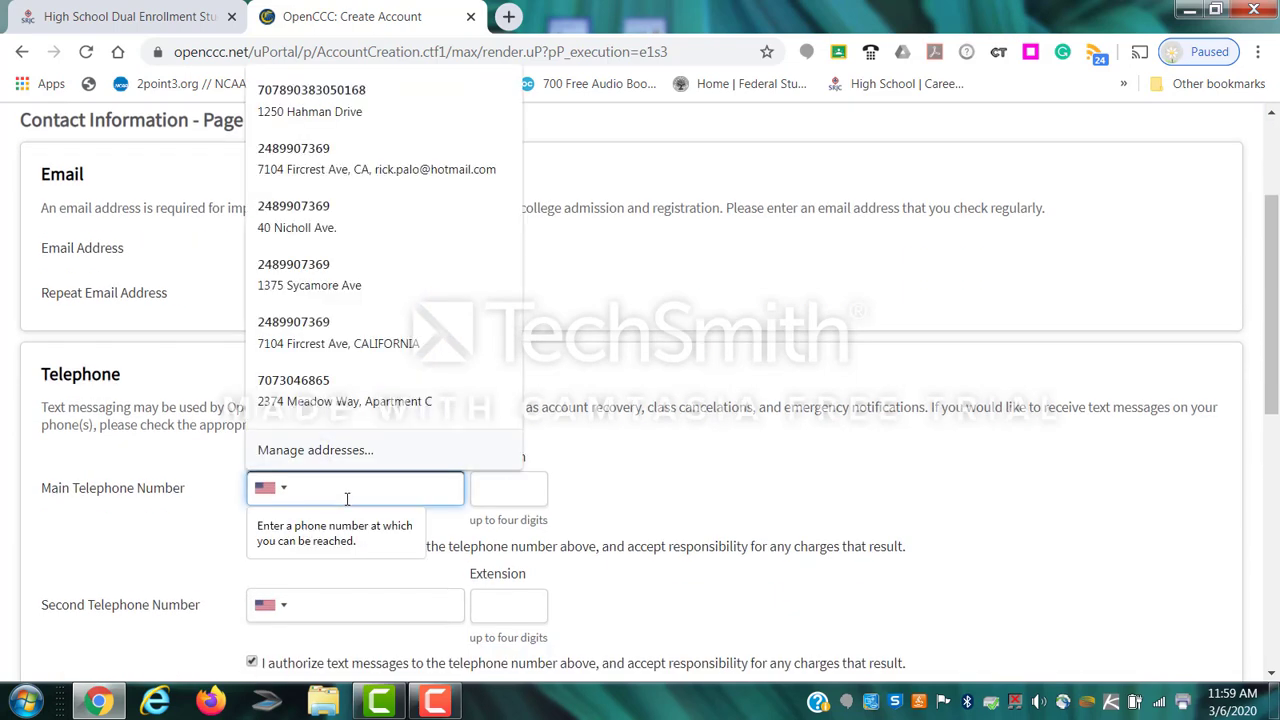
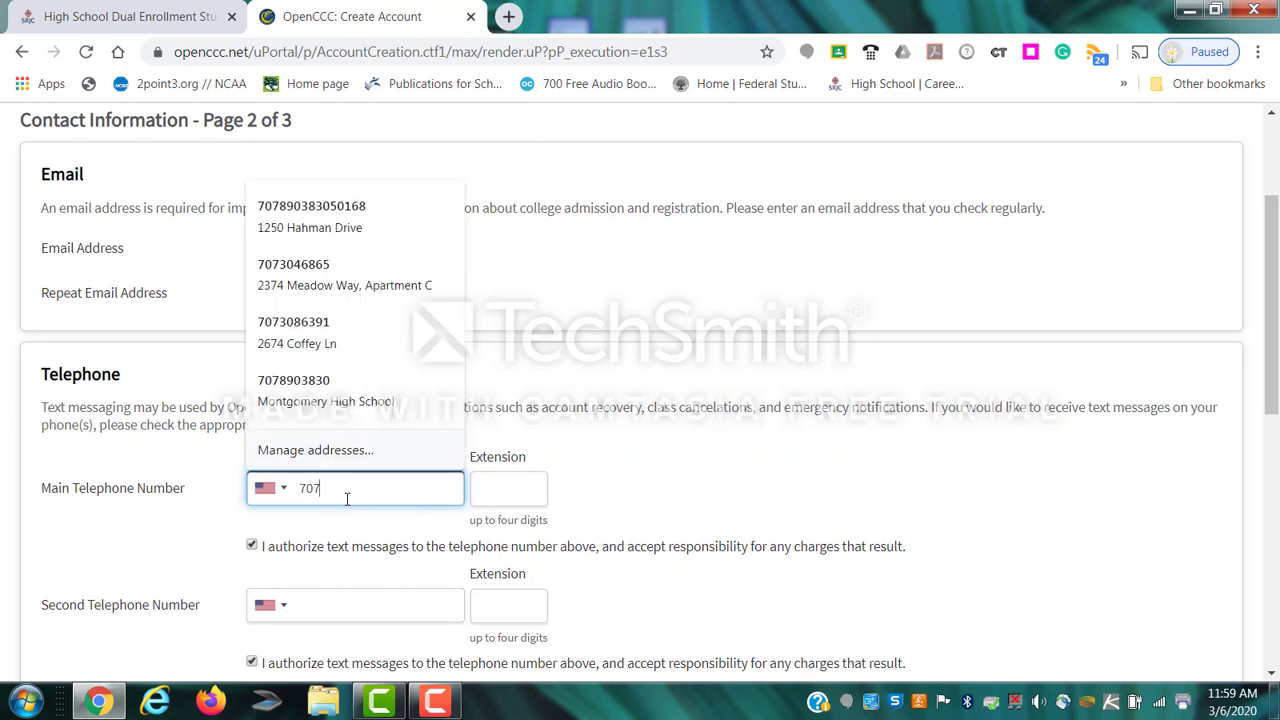
click(494, 489)
text(5016)
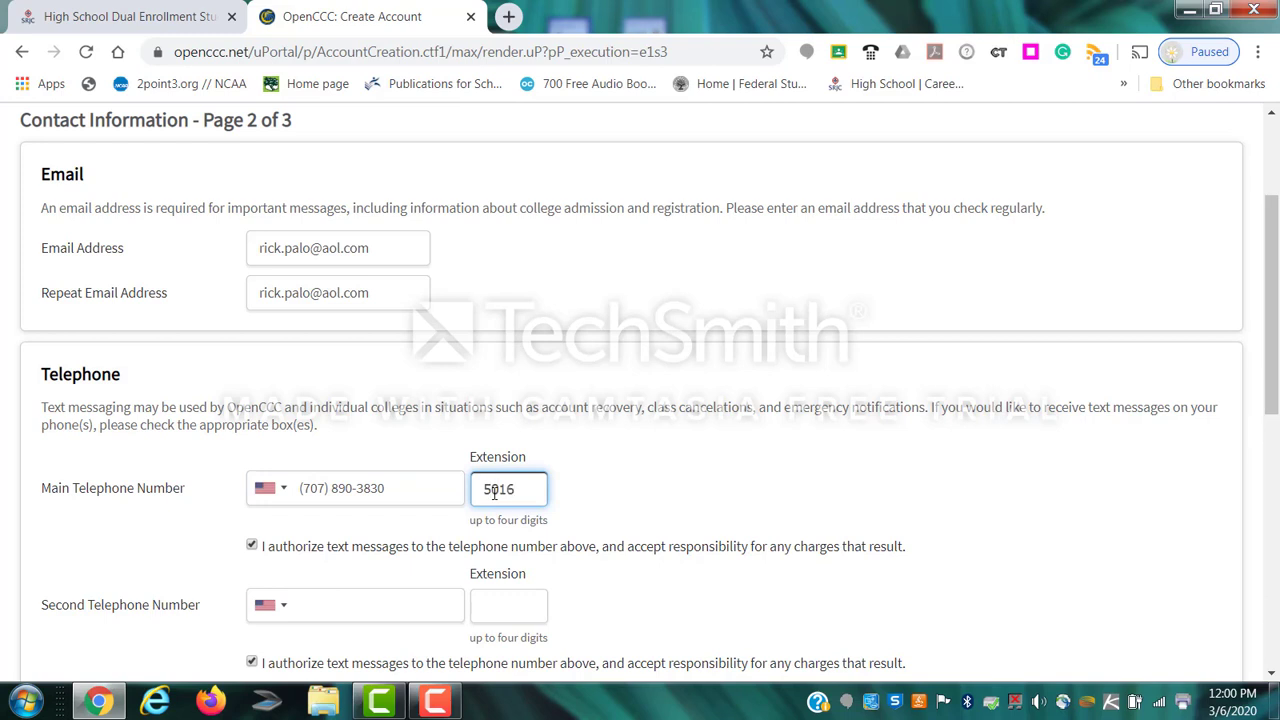
key(BackSpace)
key(BackSpace)
key(BackSpace)
key(BackSpace)
key(BackSpace)
key(BackSpace)
key(BackSpace)
Fill the permanent street address from the autofill suggestion and continue to page 3.
scroll(78, 573, down, 2)
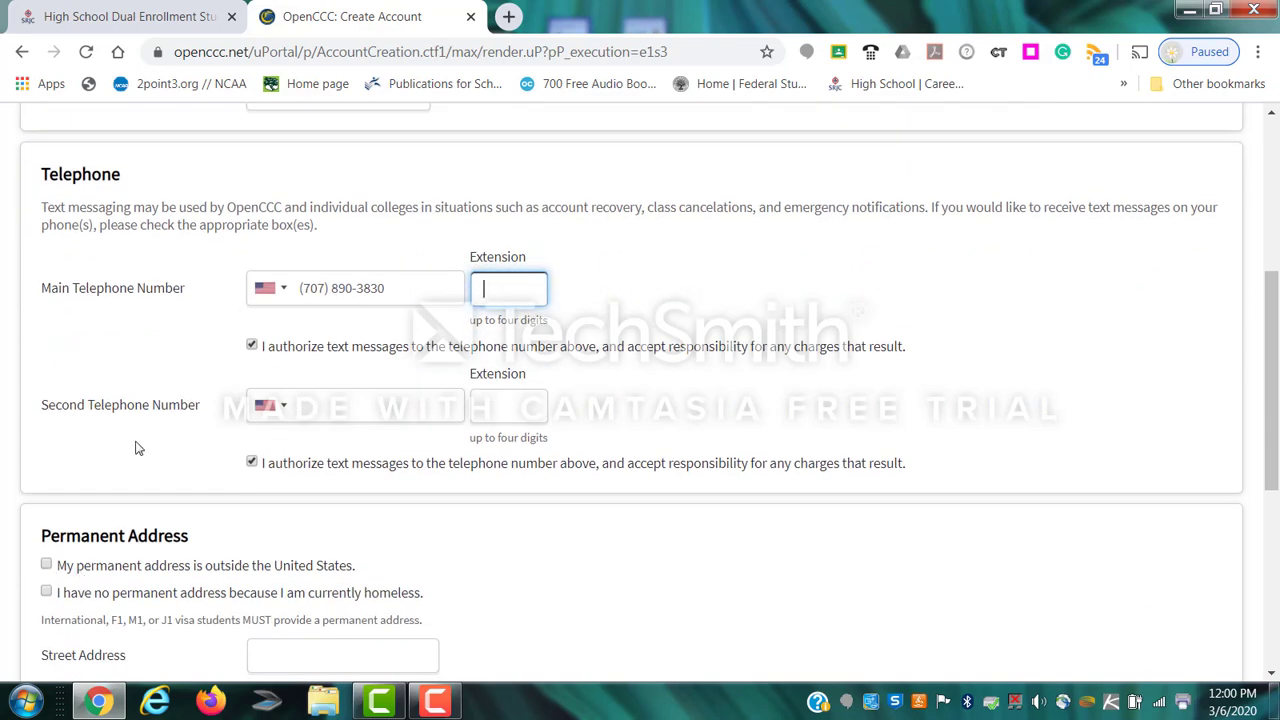
scroll(137, 453, down, 2)
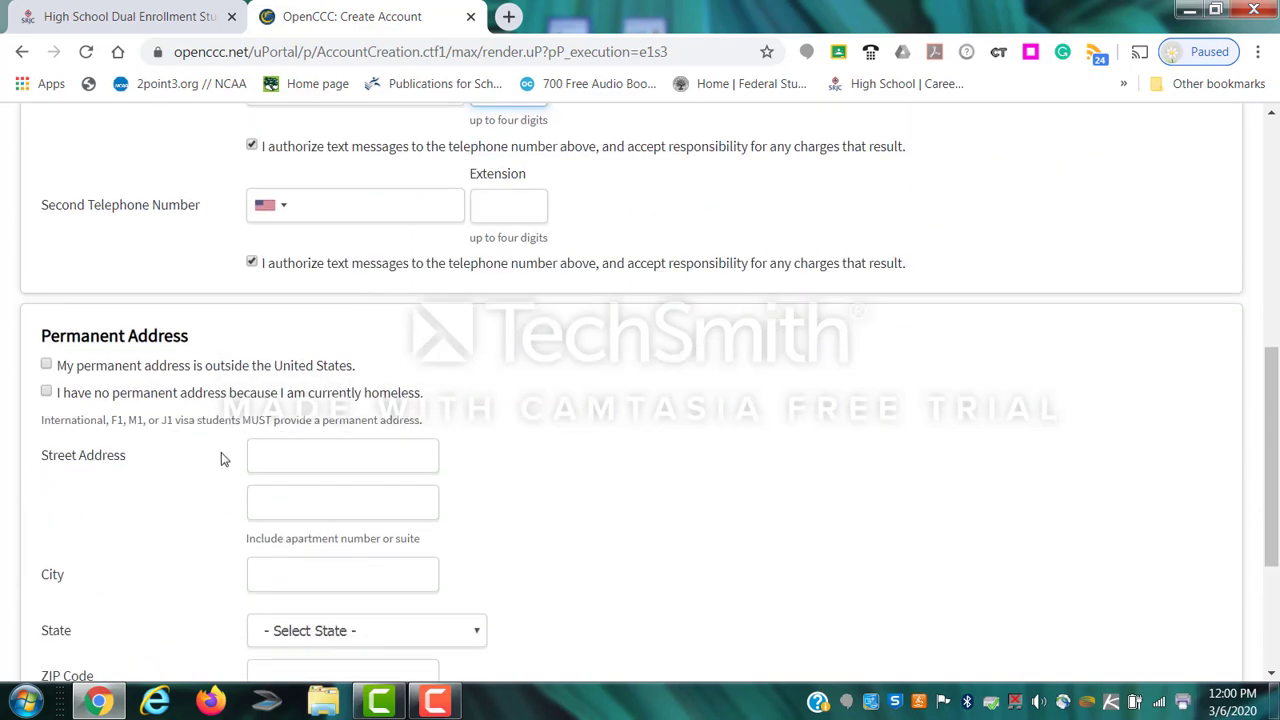
scroll(260, 420, down, 1)
click(296, 370)
text(12)
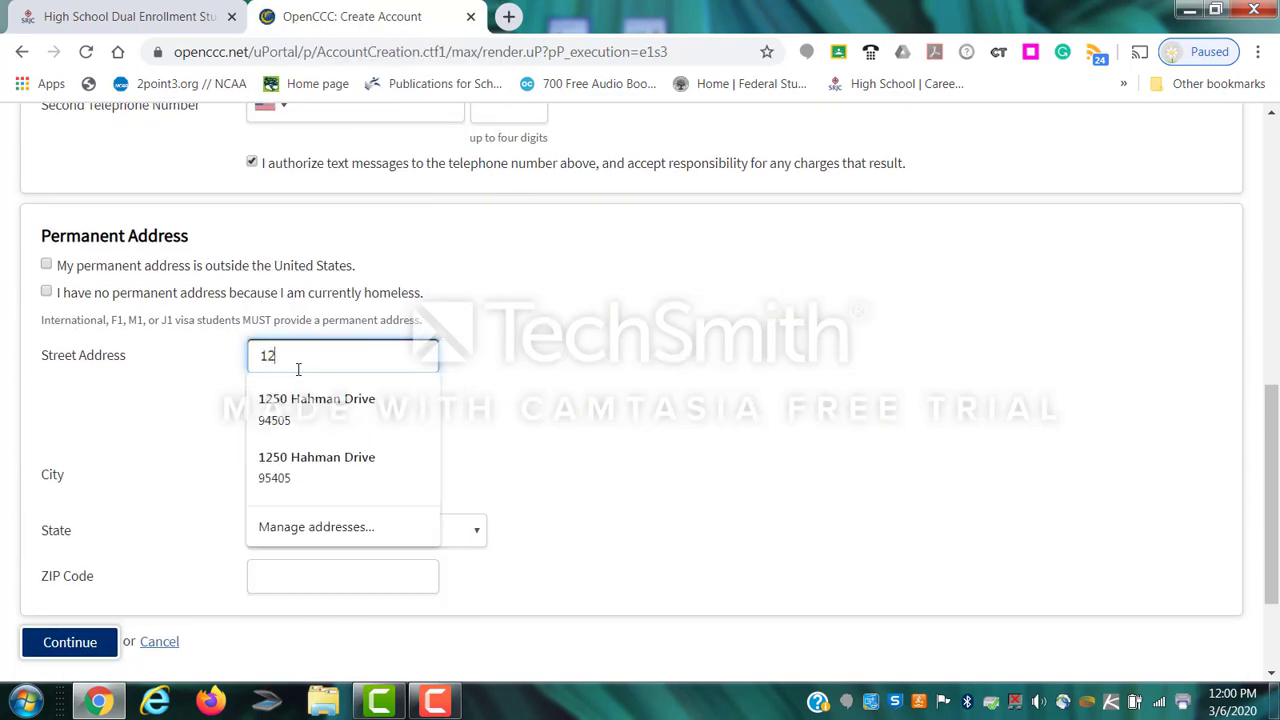
text(50 Hahman Drive)
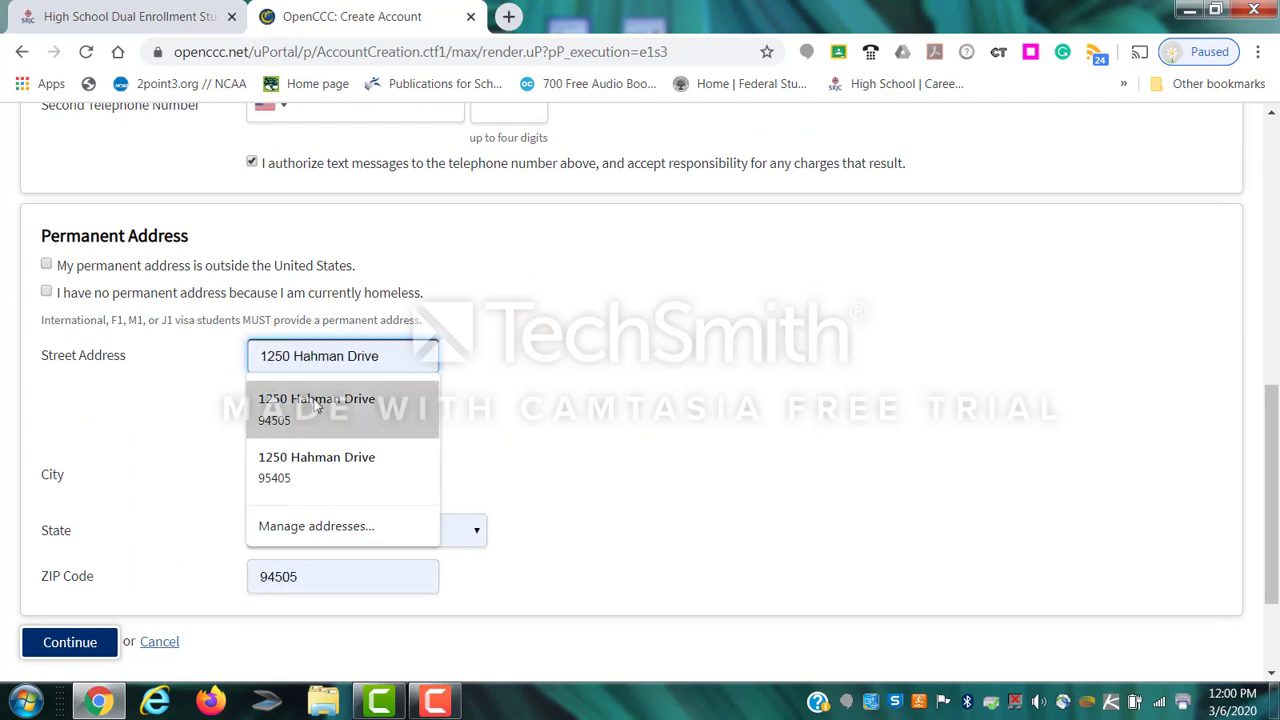
click(314, 403)
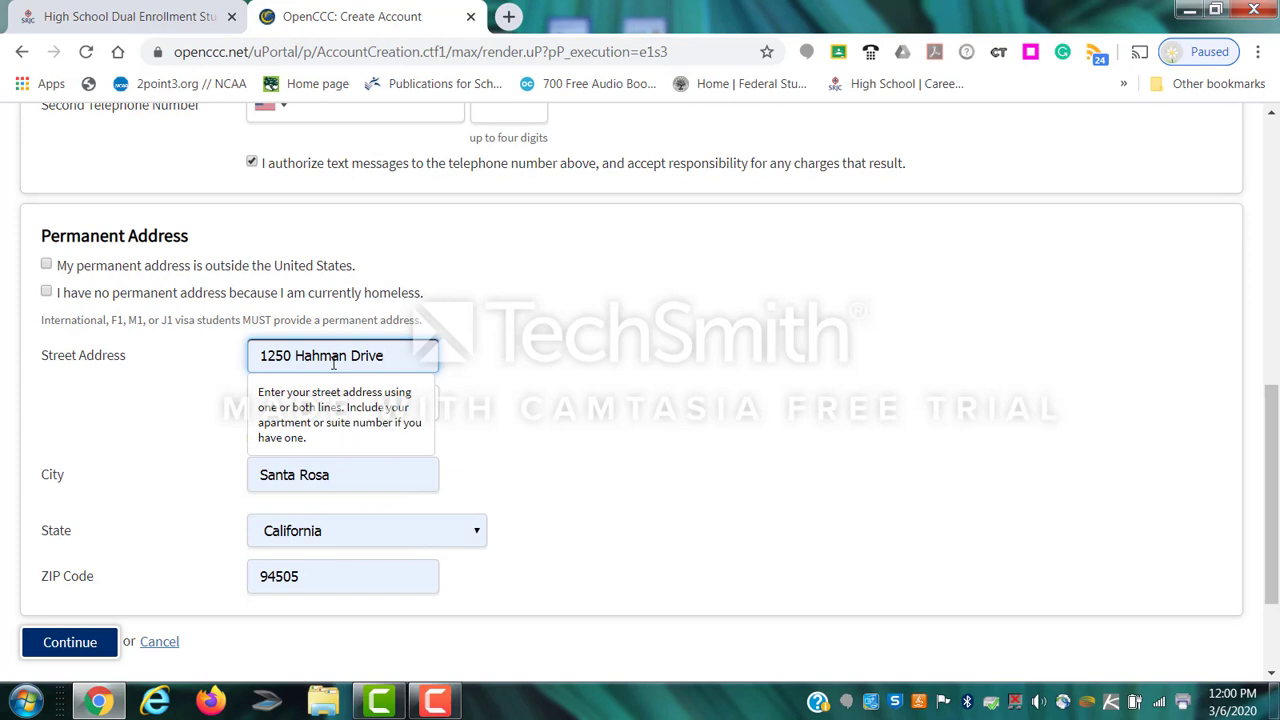
click(746, 537)
scroll(625, 498, down, 2)
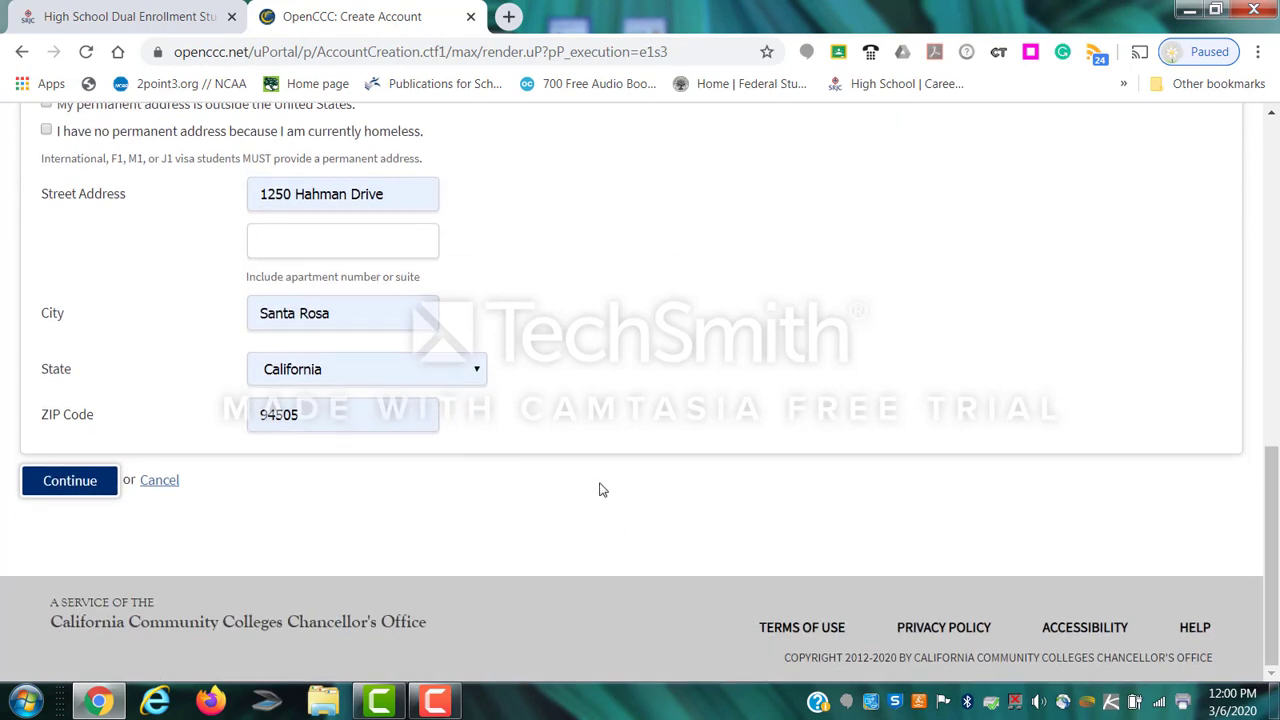
click(67, 488)
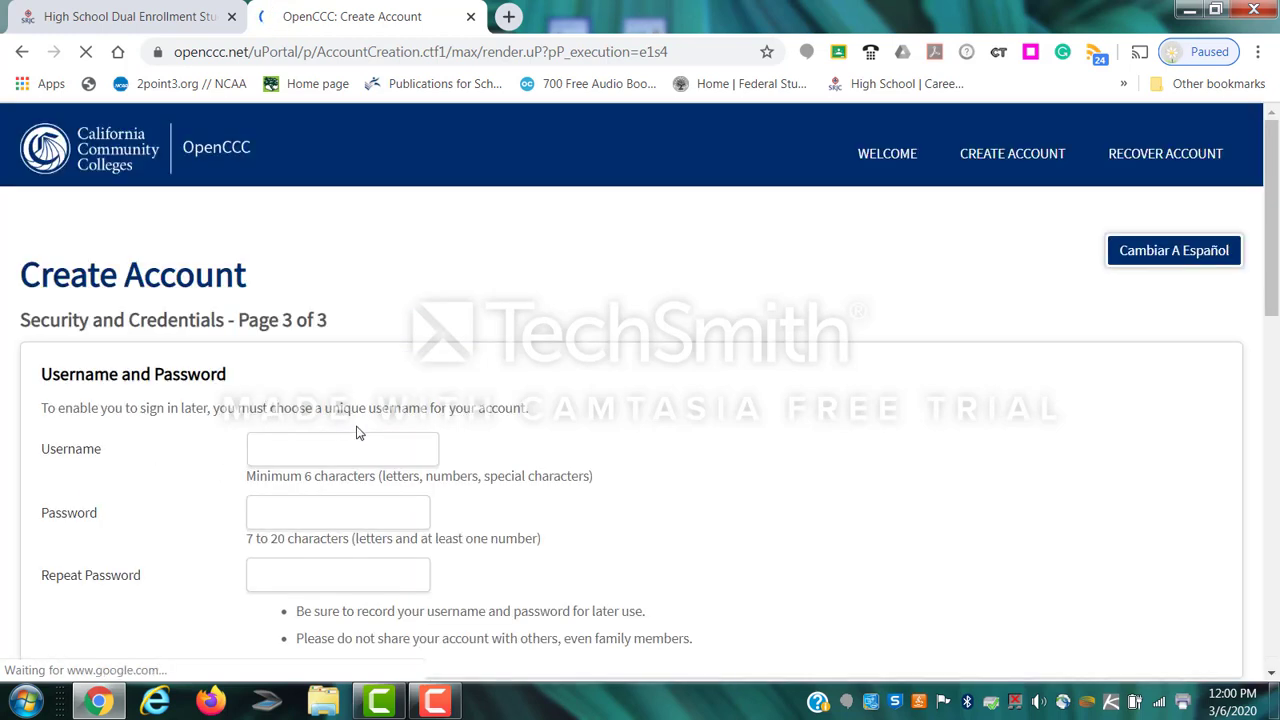
Enter a username and the account password in both password fields.
scroll(358, 432, down, 1)
click(291, 341)
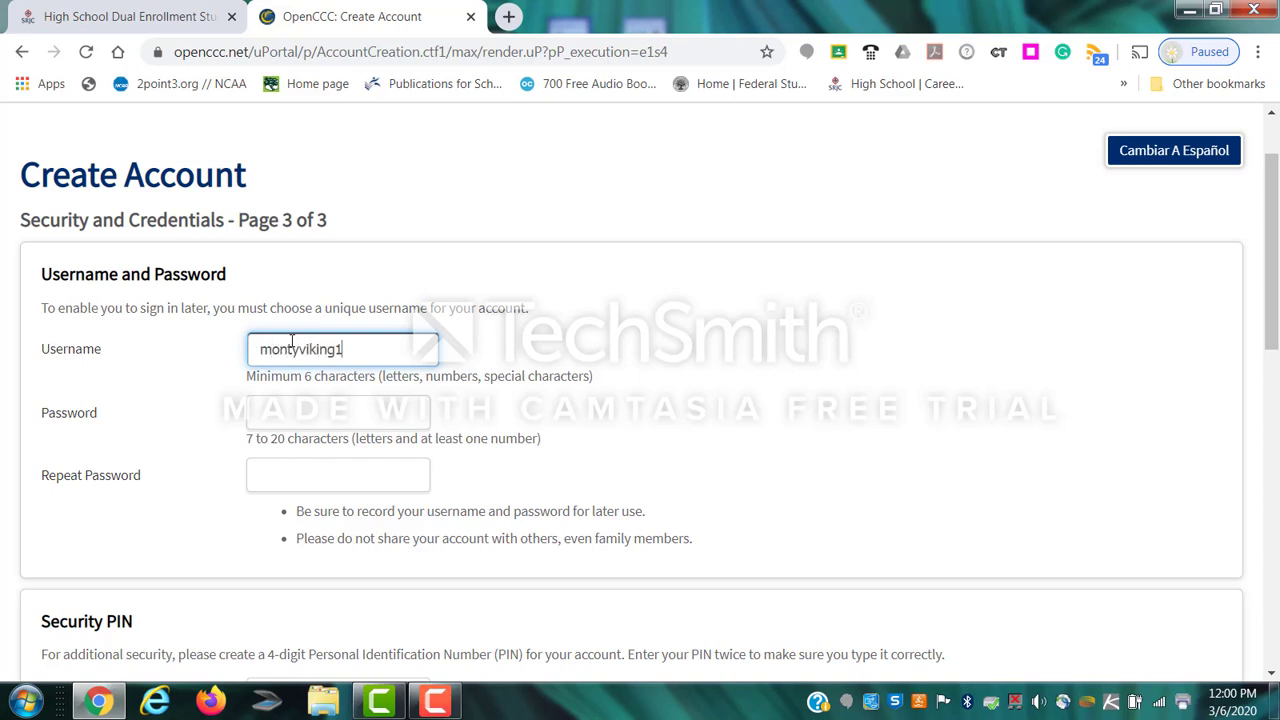
click(263, 421)
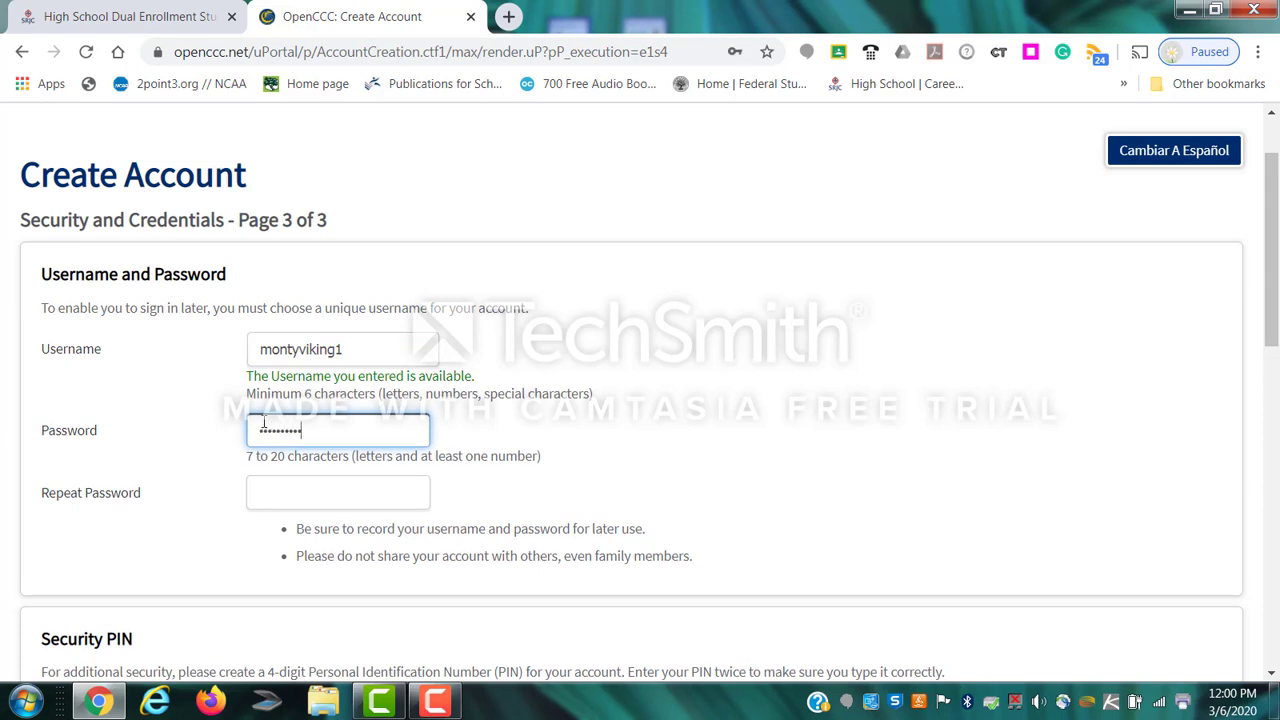
key(Tab)
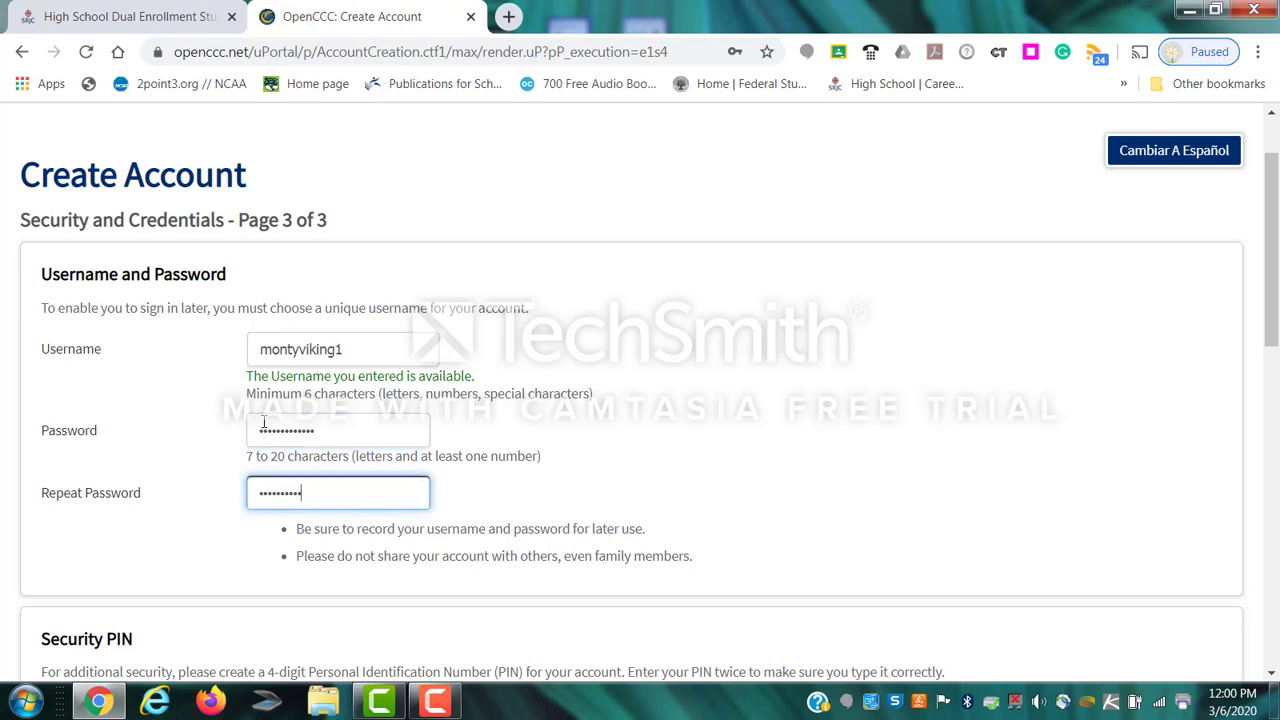
click(336, 430)
Enter the 4-digit security PIN in the PIN and Repeat PIN fields.
scroll(348, 440, down, 1)
scroll(354, 450, down, 1)
click(315, 510)
text(12)
click(288, 559)
text(1)
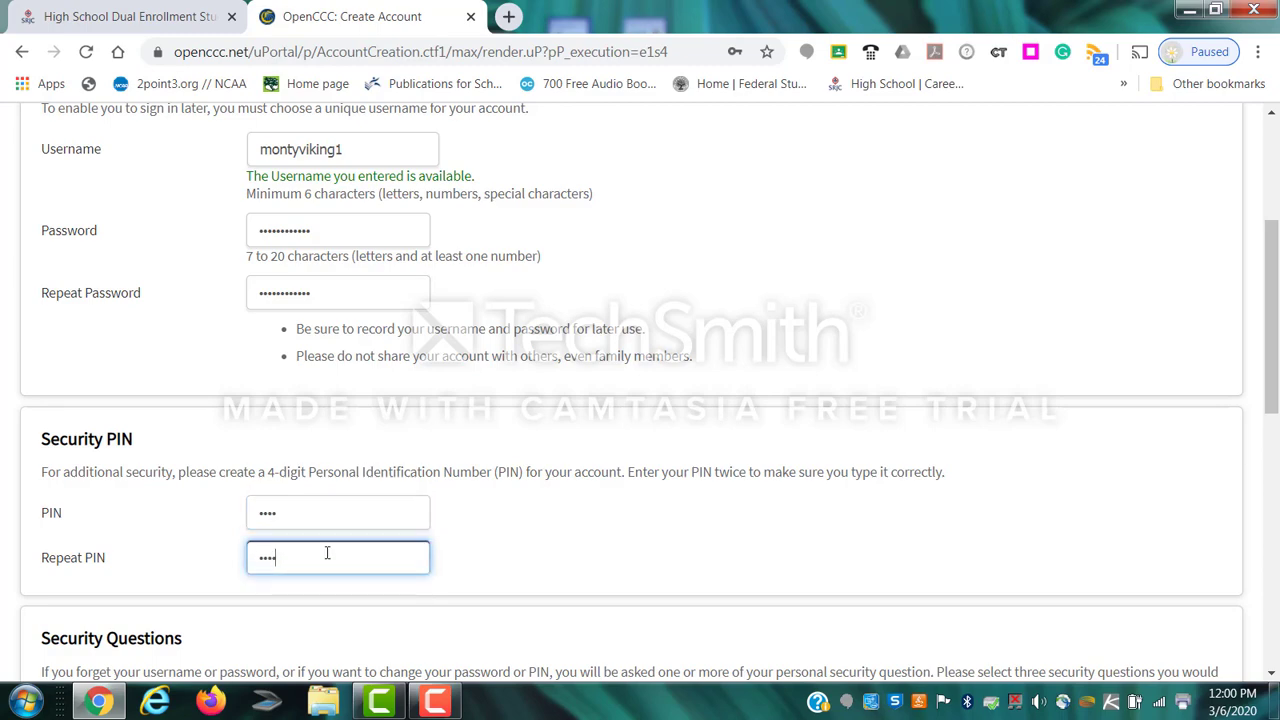
scroll(323, 540, down, 4)
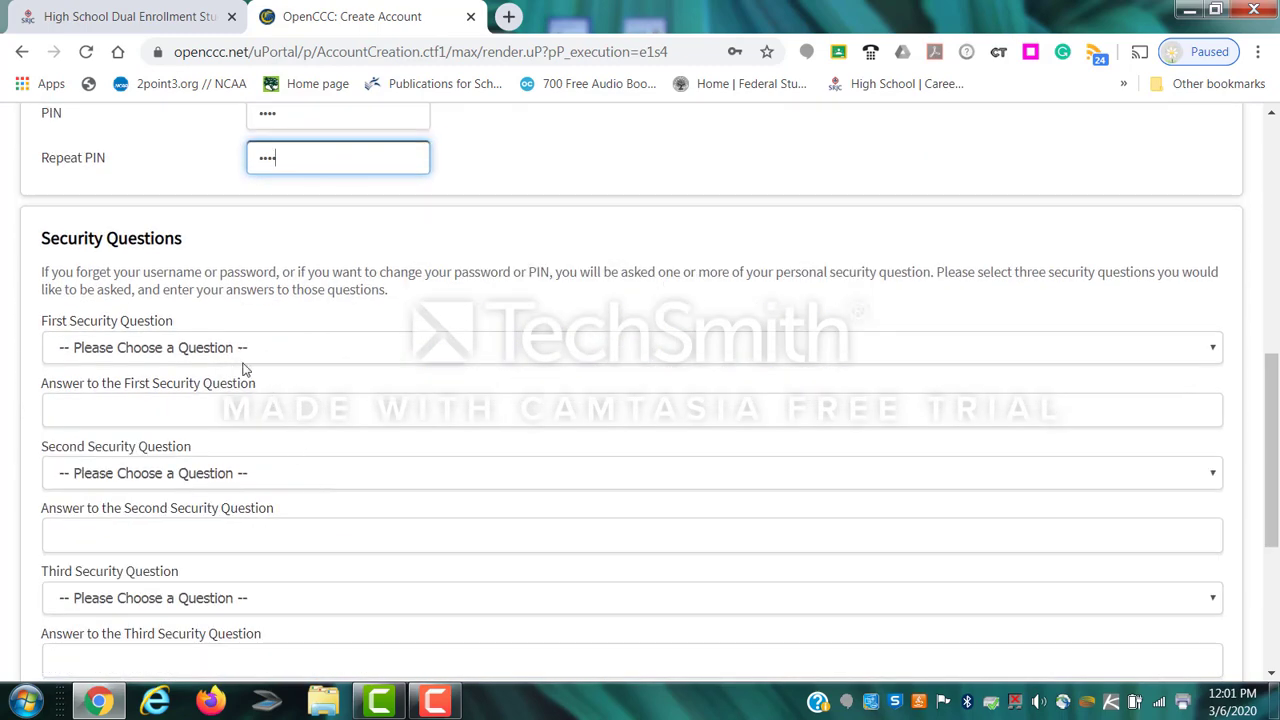
Choose the childhood nickname question as security question 1 and answer it.
click(183, 350)
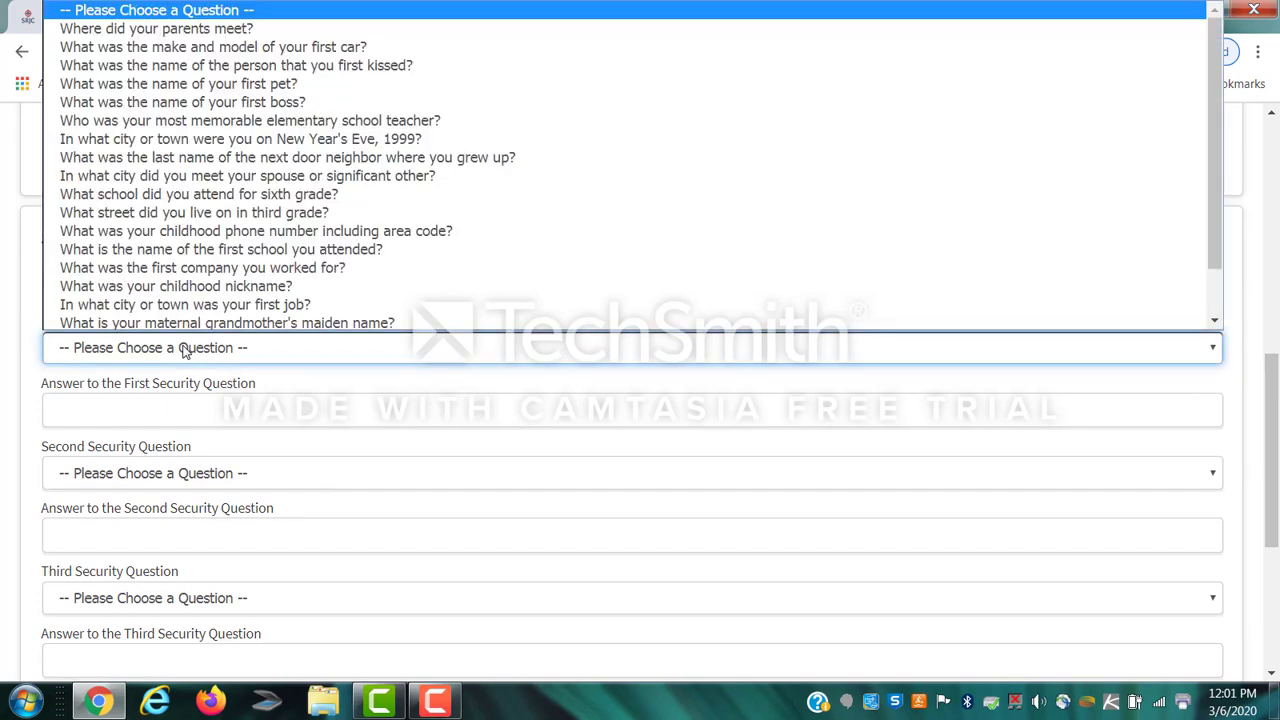
click(231, 284)
click(198, 403)
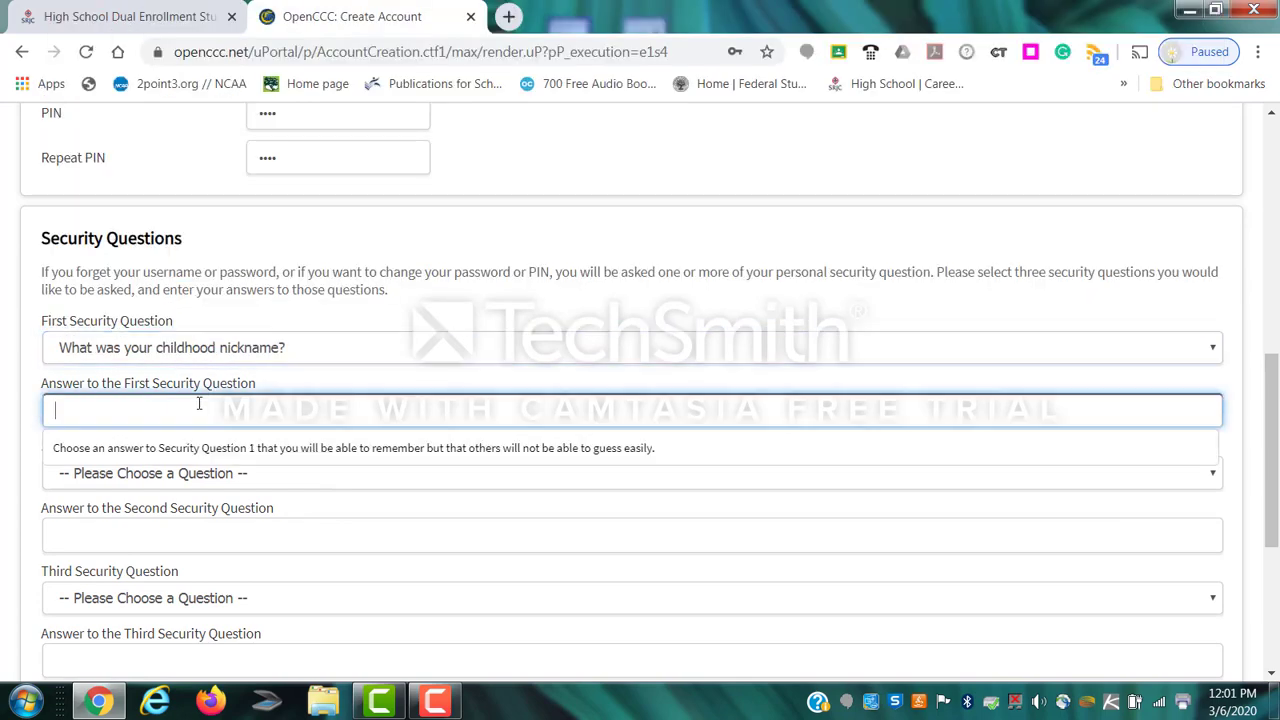
text(v)
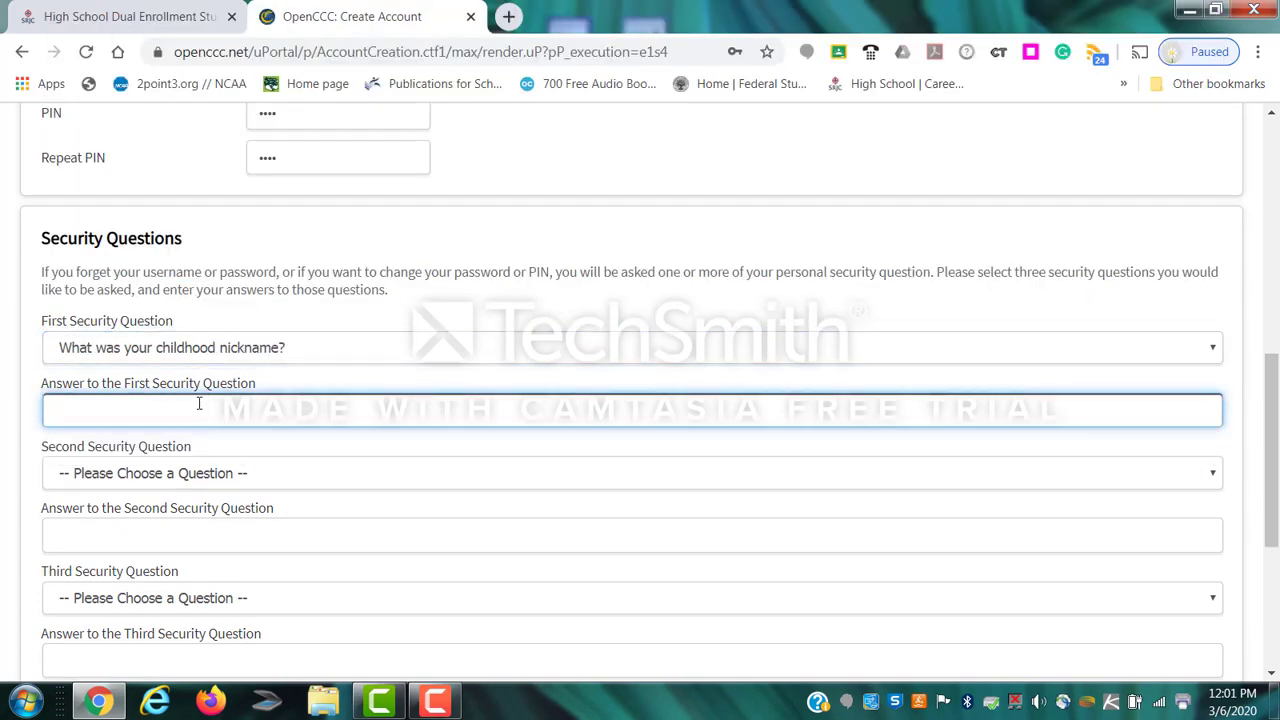
Choose the first company worked for as security question 2 and answer it.
click(166, 468)
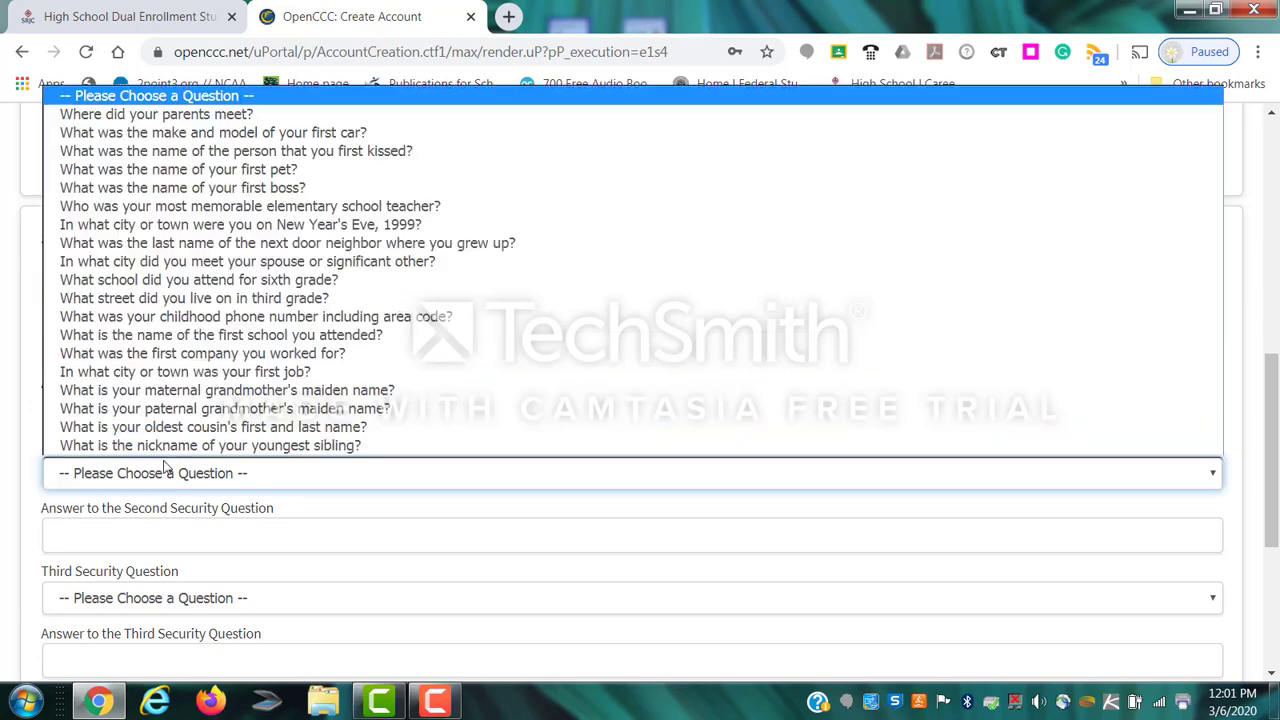
click(183, 358)
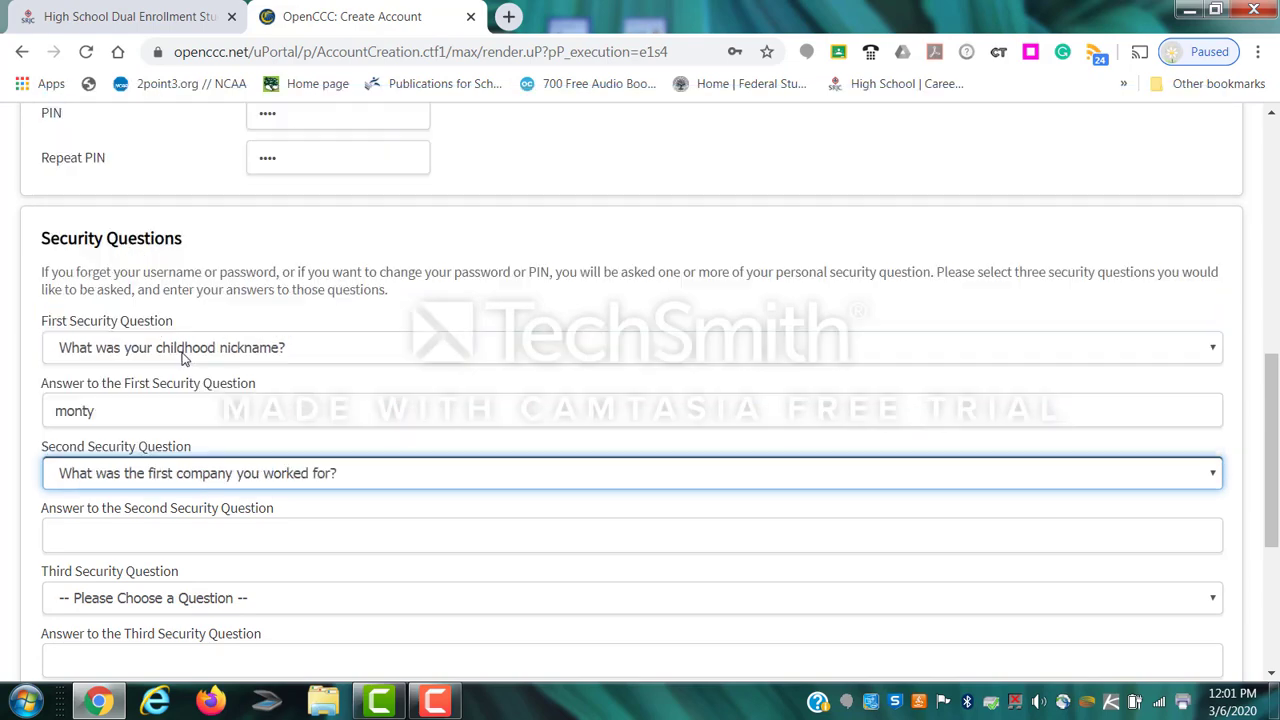
click(150, 534)
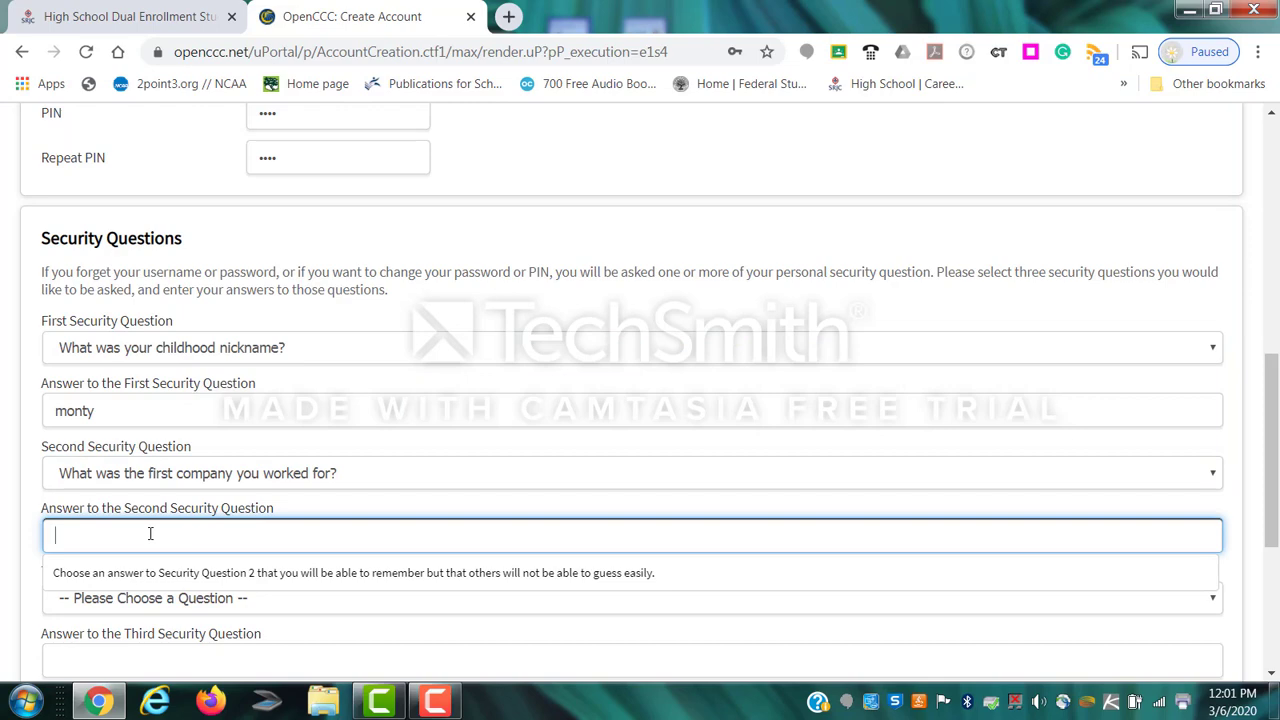
text(vikings)
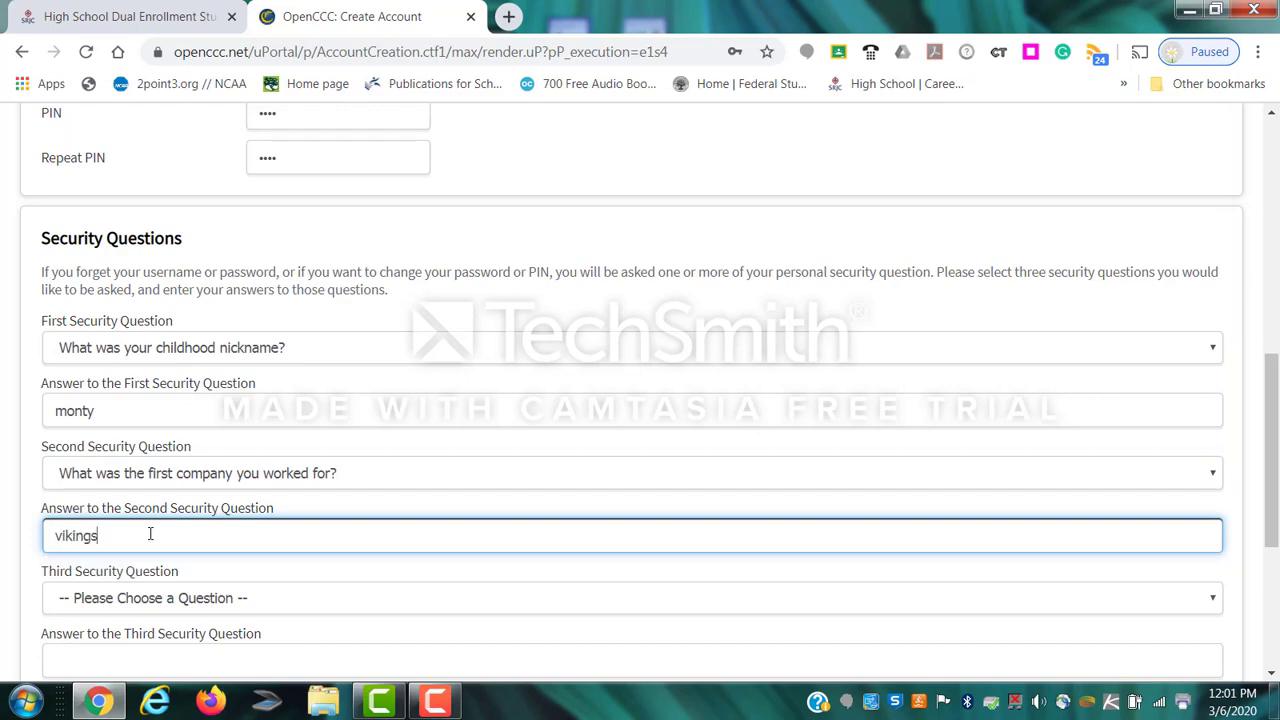
scroll(245, 615, up, 1)
scroll(245, 615, down, 3)
Choose the first pet's name as security question 3 and answer it.
click(150, 398)
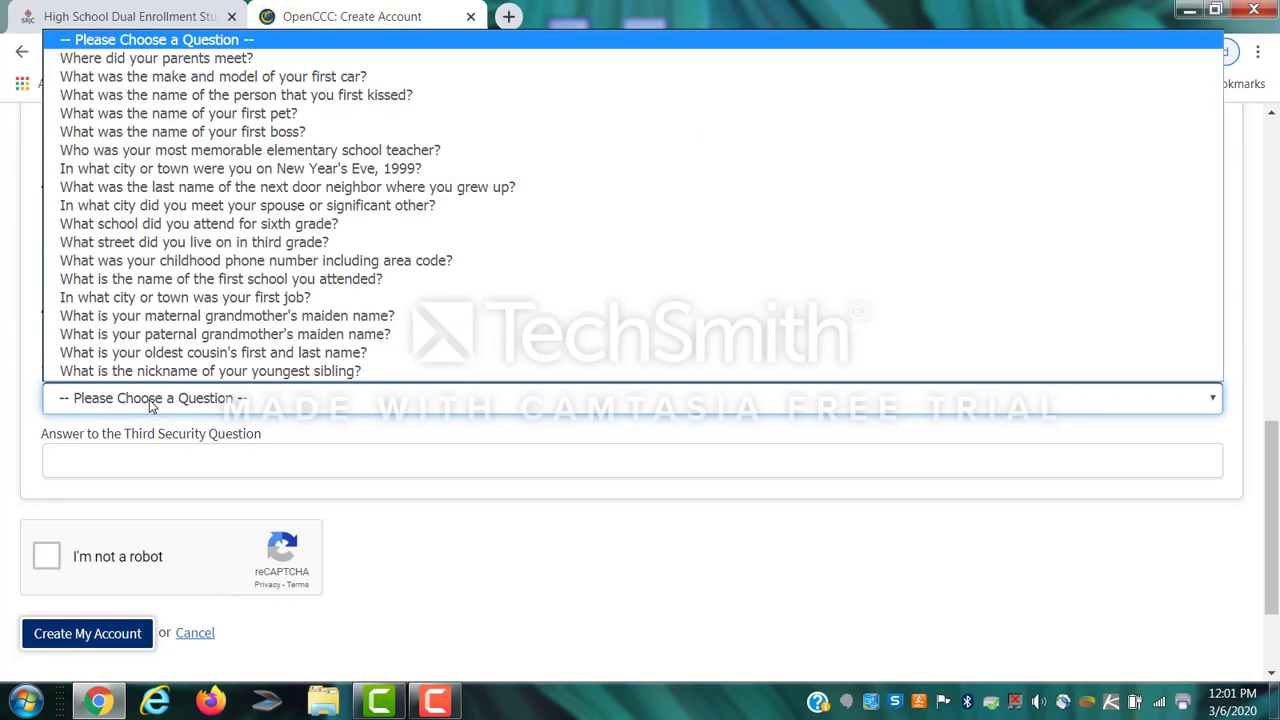
click(226, 115)
click(124, 466)
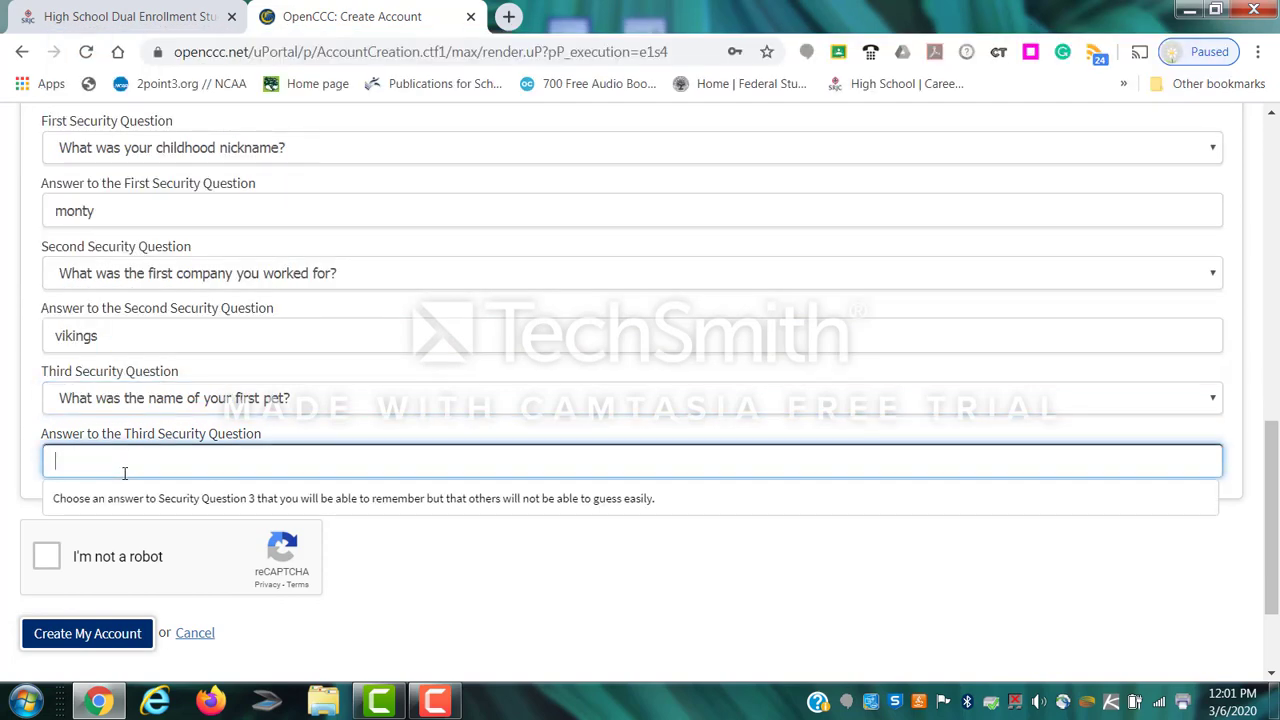
text(moose)
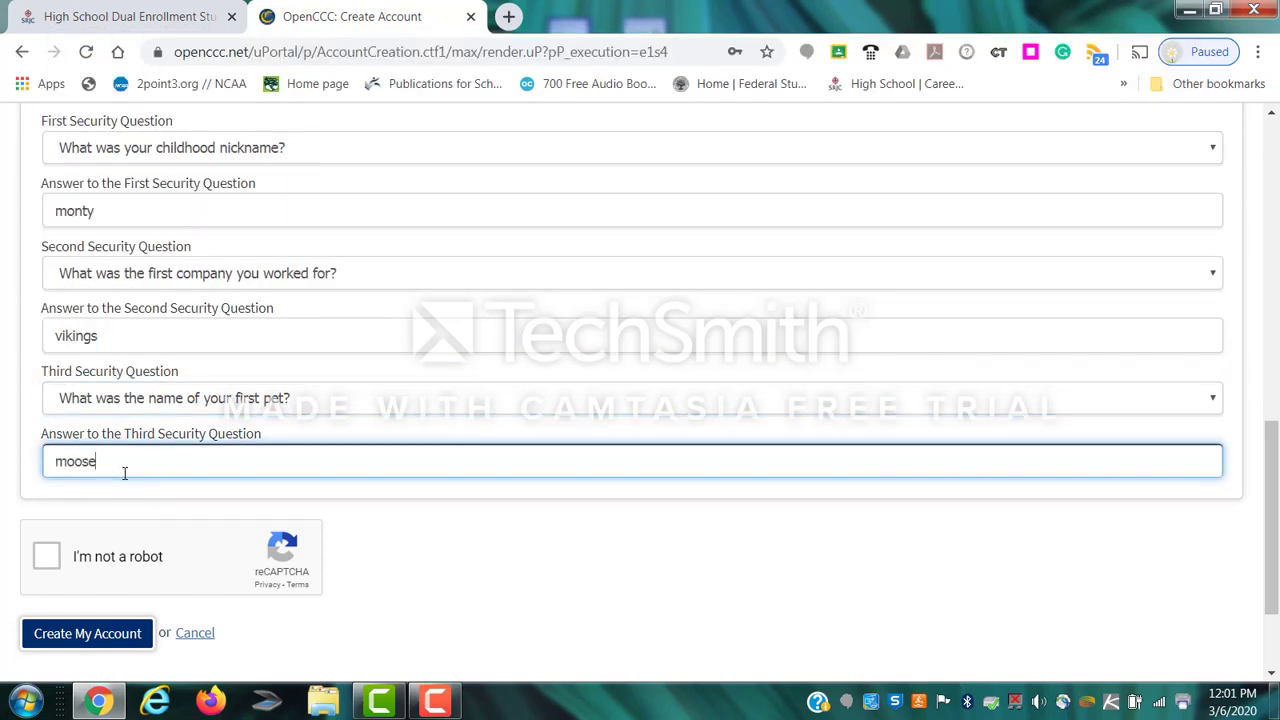
Pass the not-a-robot check by selecting all the bus tiles and verifying.
click(44, 559)
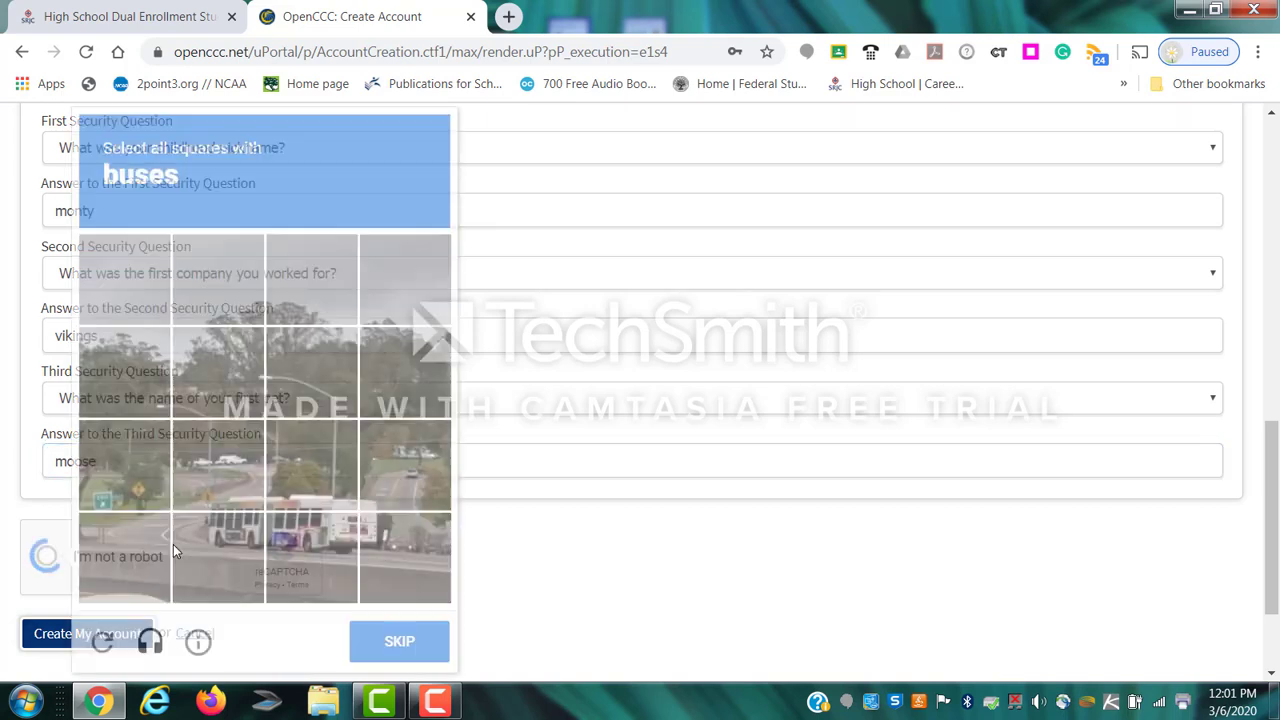
click(241, 486)
click(307, 482)
click(425, 485)
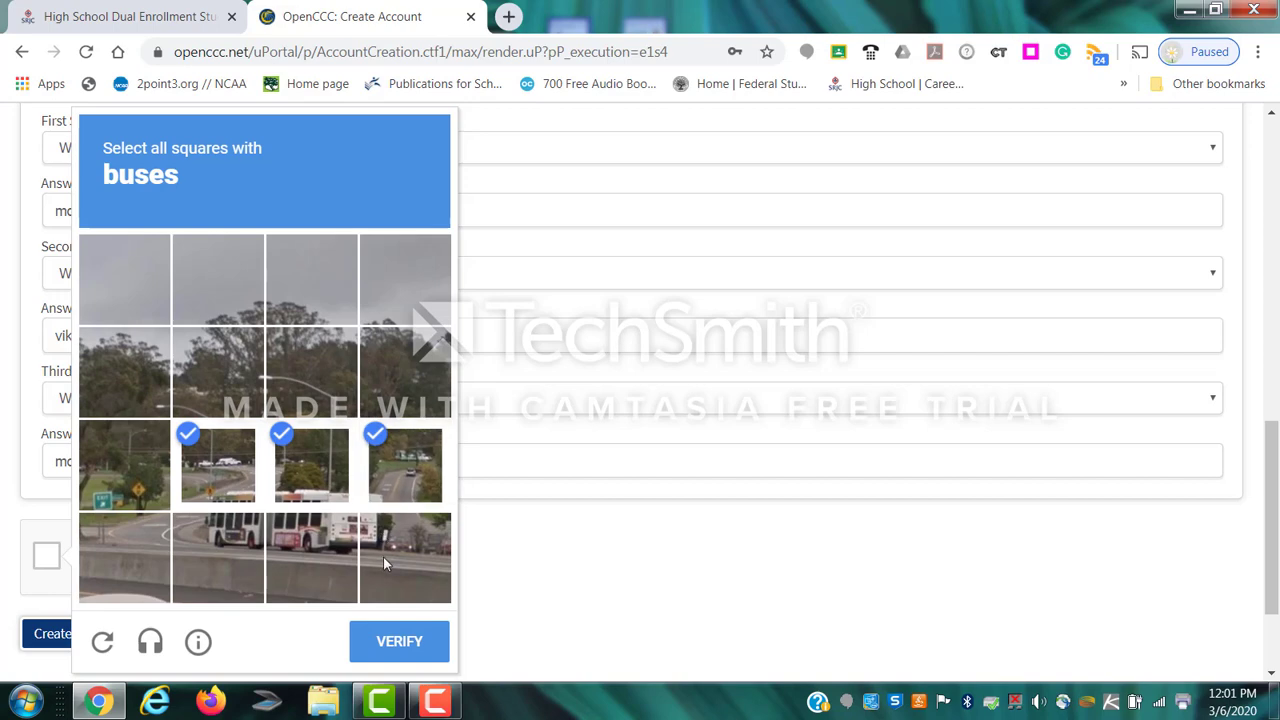
click(383, 557)
click(324, 565)
click(201, 570)
click(397, 640)
Submit the form with Create My Account to get the new CCCID.
scroll(420, 606, down, 1)
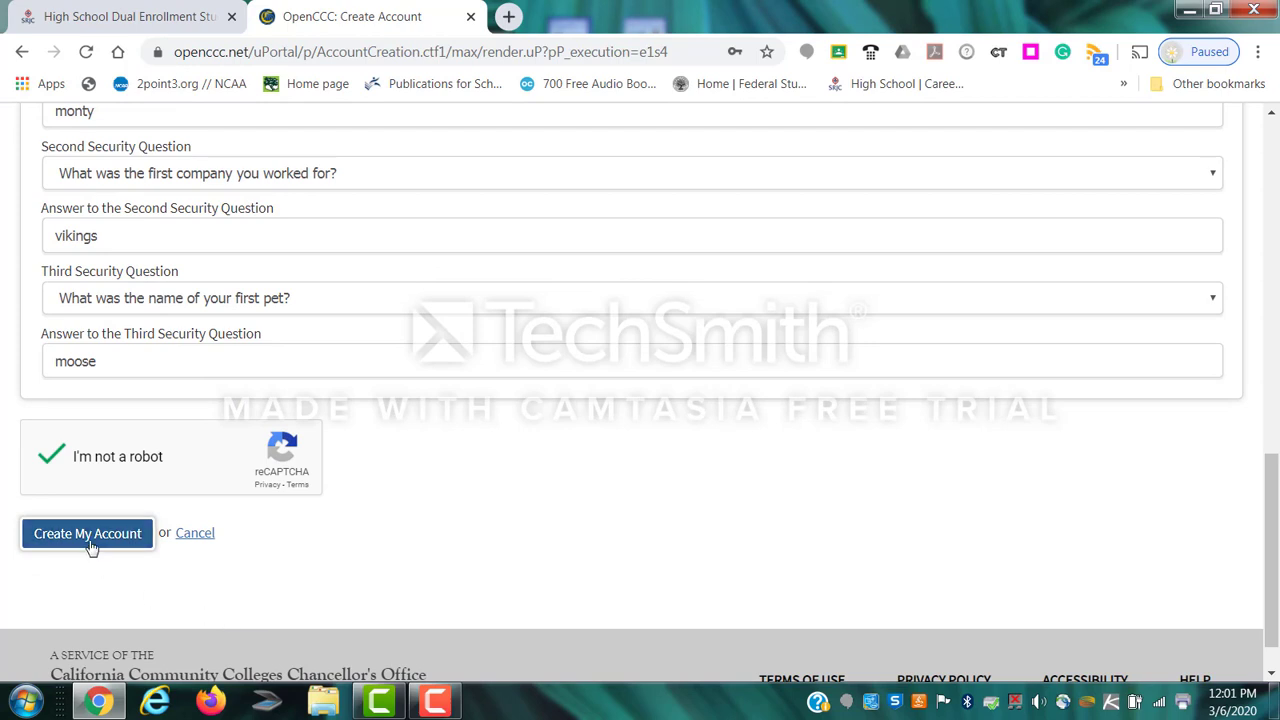
click(90, 537)
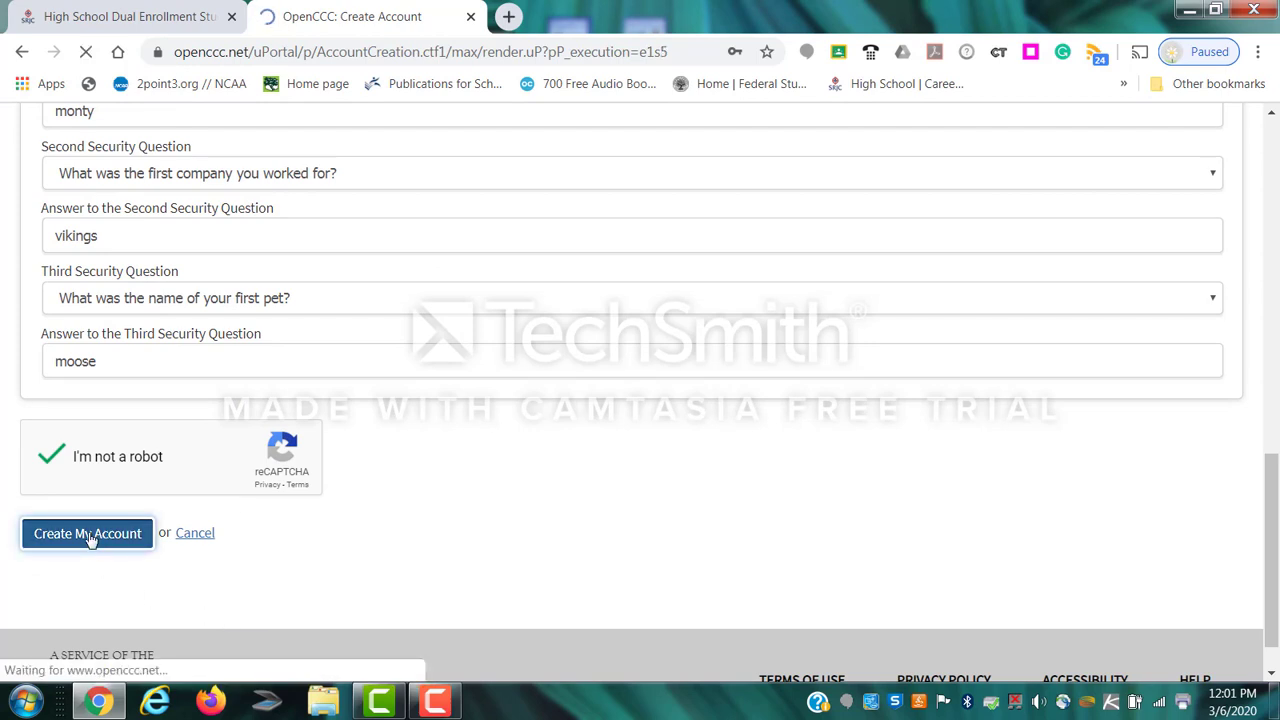
scroll(326, 449, down, 1)
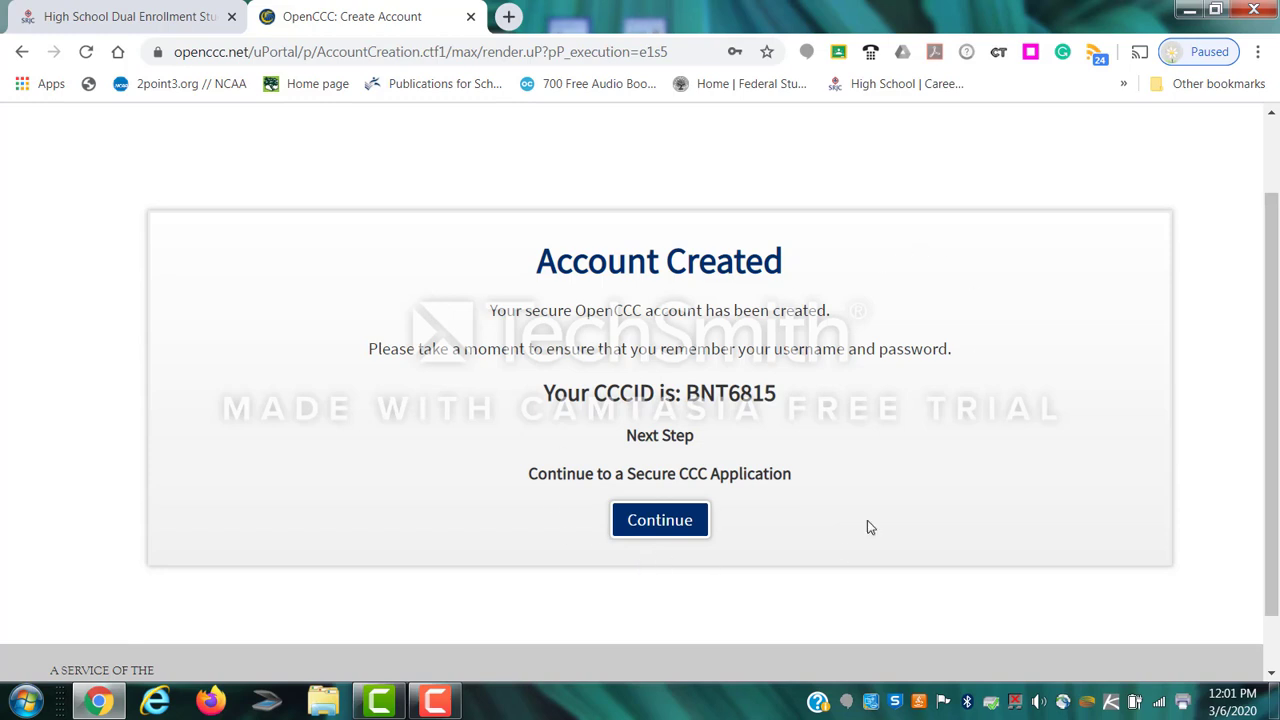
Continue from the Account Created page into the college application's enrollment section.
click(668, 524)
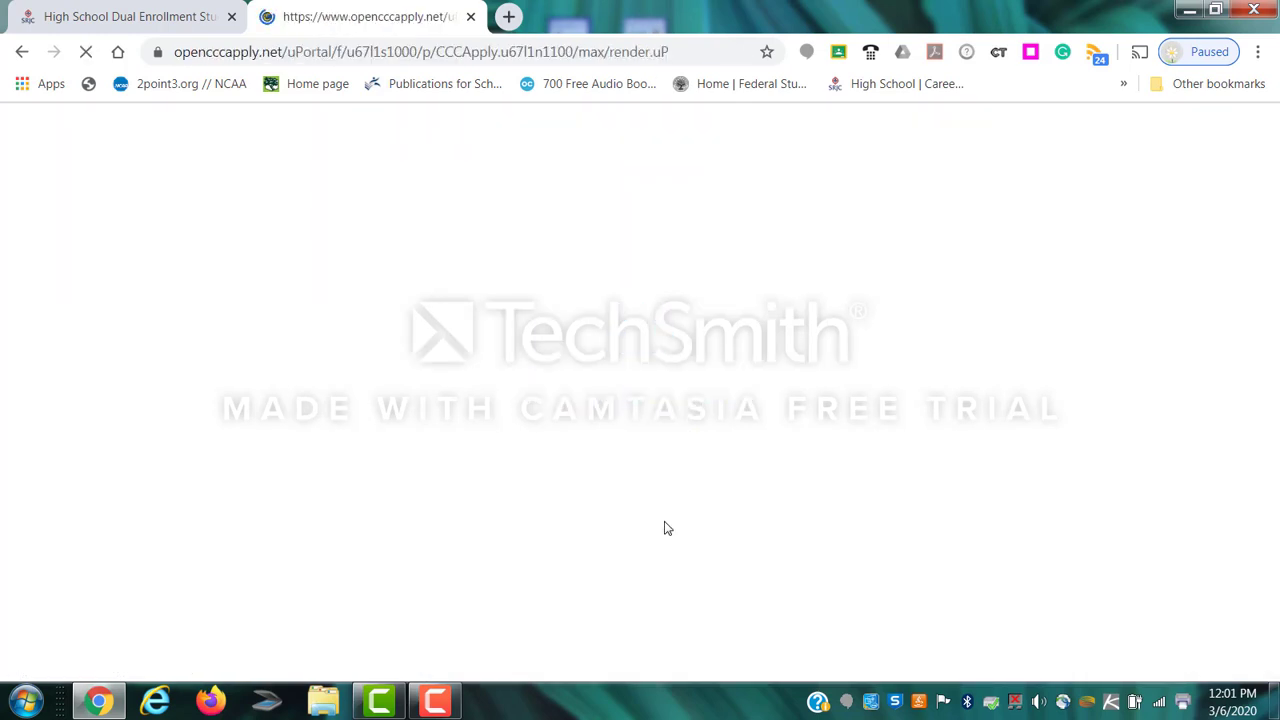
scroll(455, 412, down, 1)
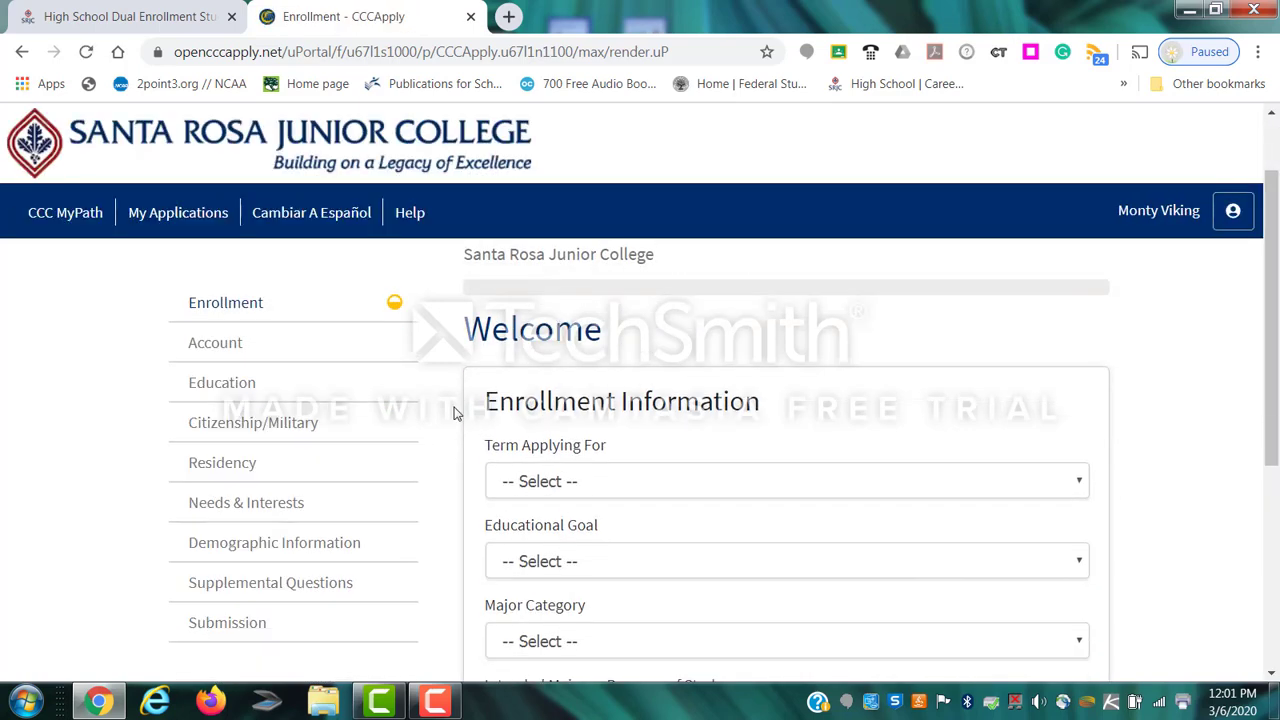
scroll(529, 388, up, 1)
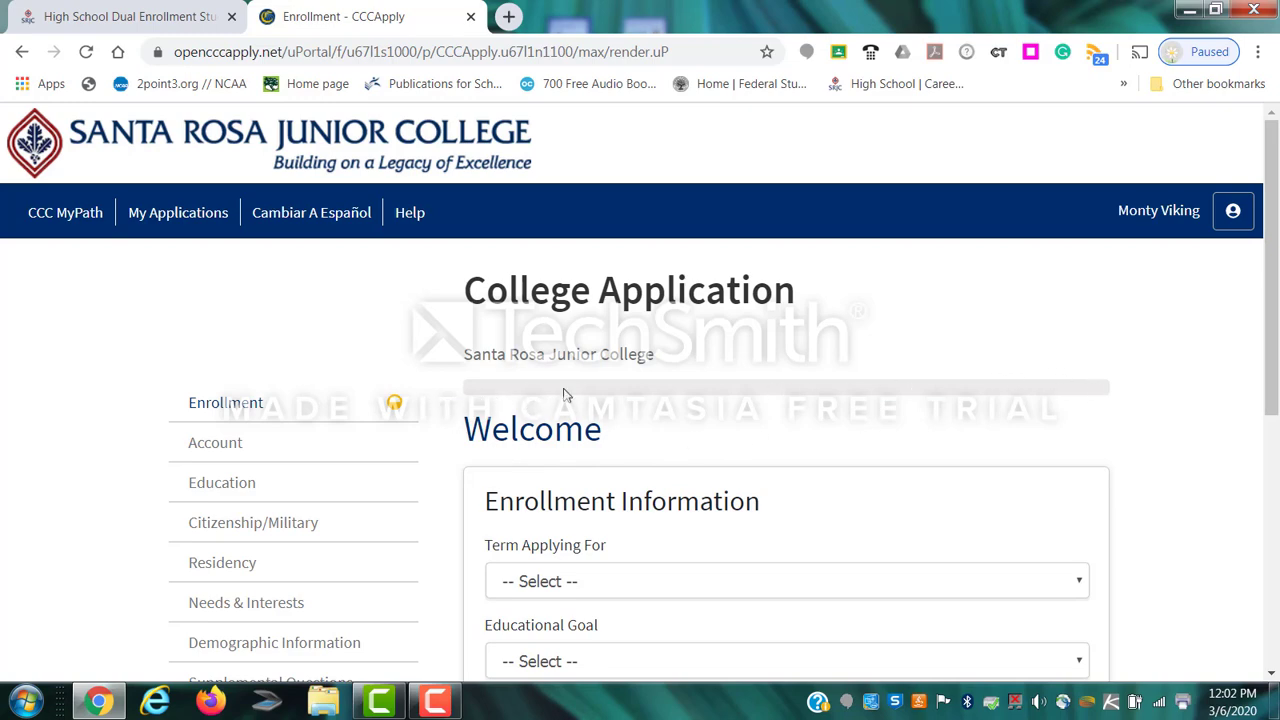
scroll(1006, 457, down, 2)
scroll(1006, 457, up, 2)
scroll(1026, 437, down, 2)
Set the term to Summer 2020 and Fall 2020 and the goal to Educational development.
click(522, 388)
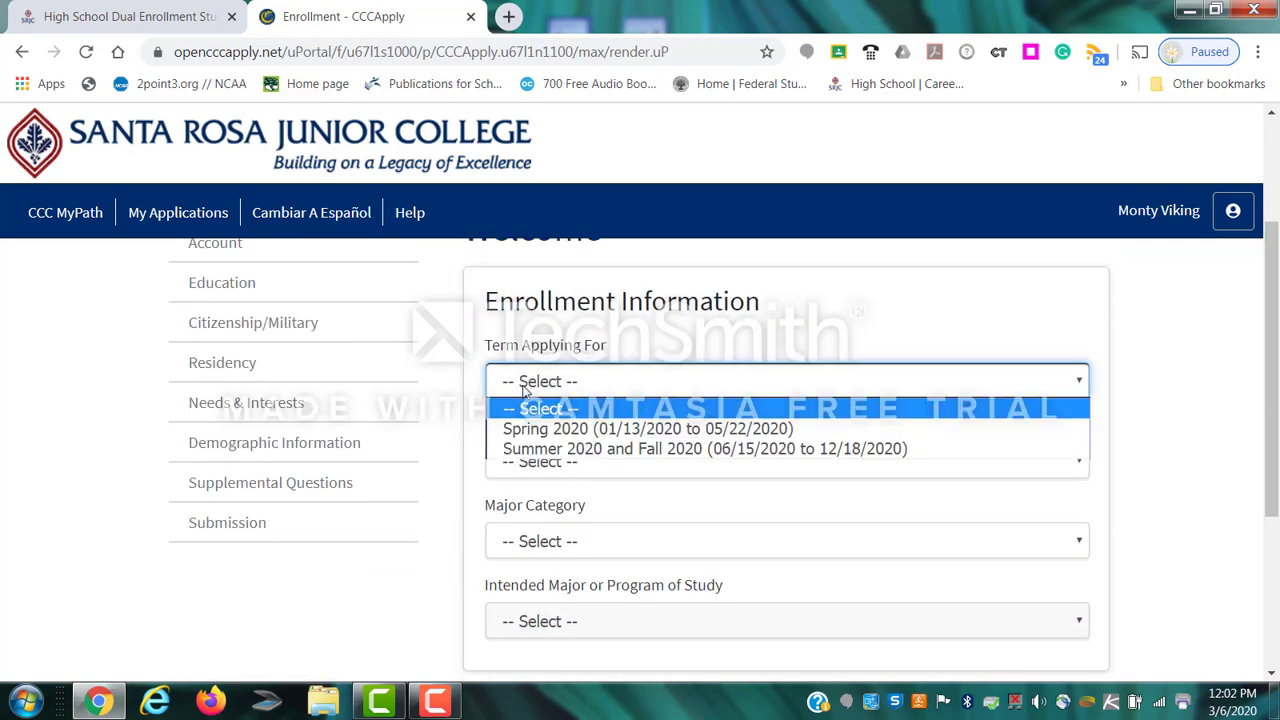
click(526, 450)
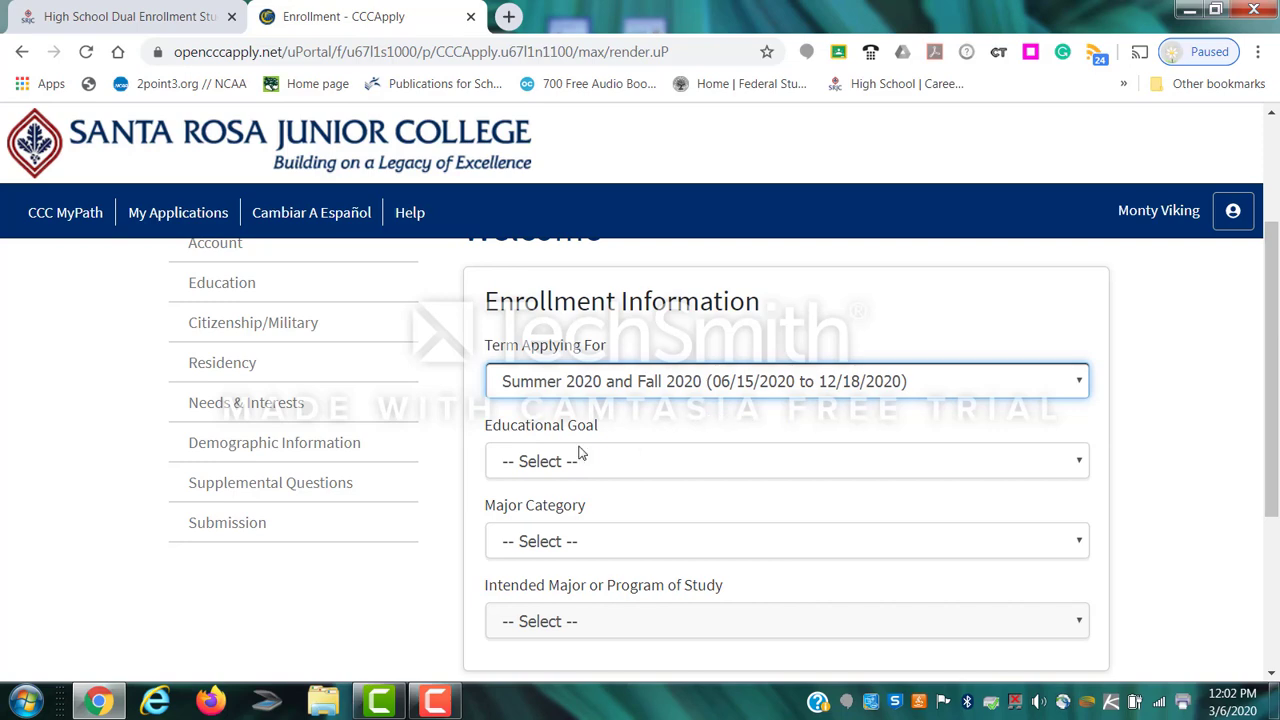
click(524, 461)
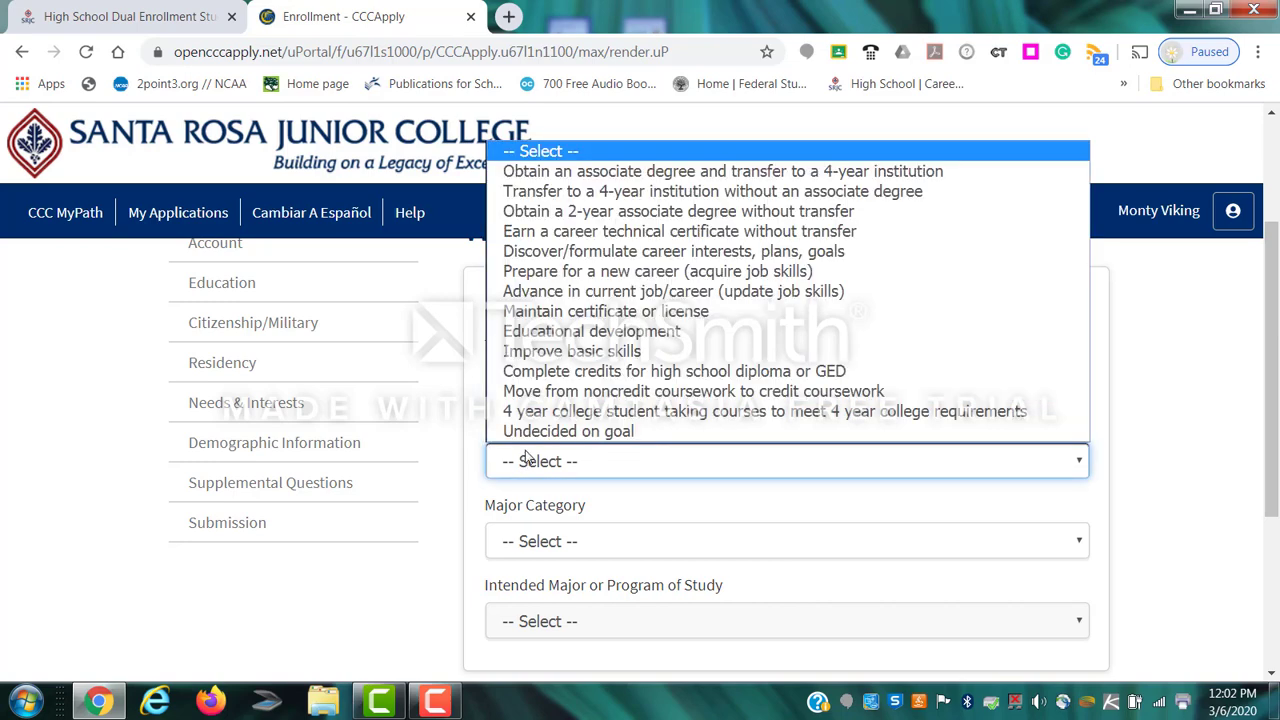
click(567, 336)
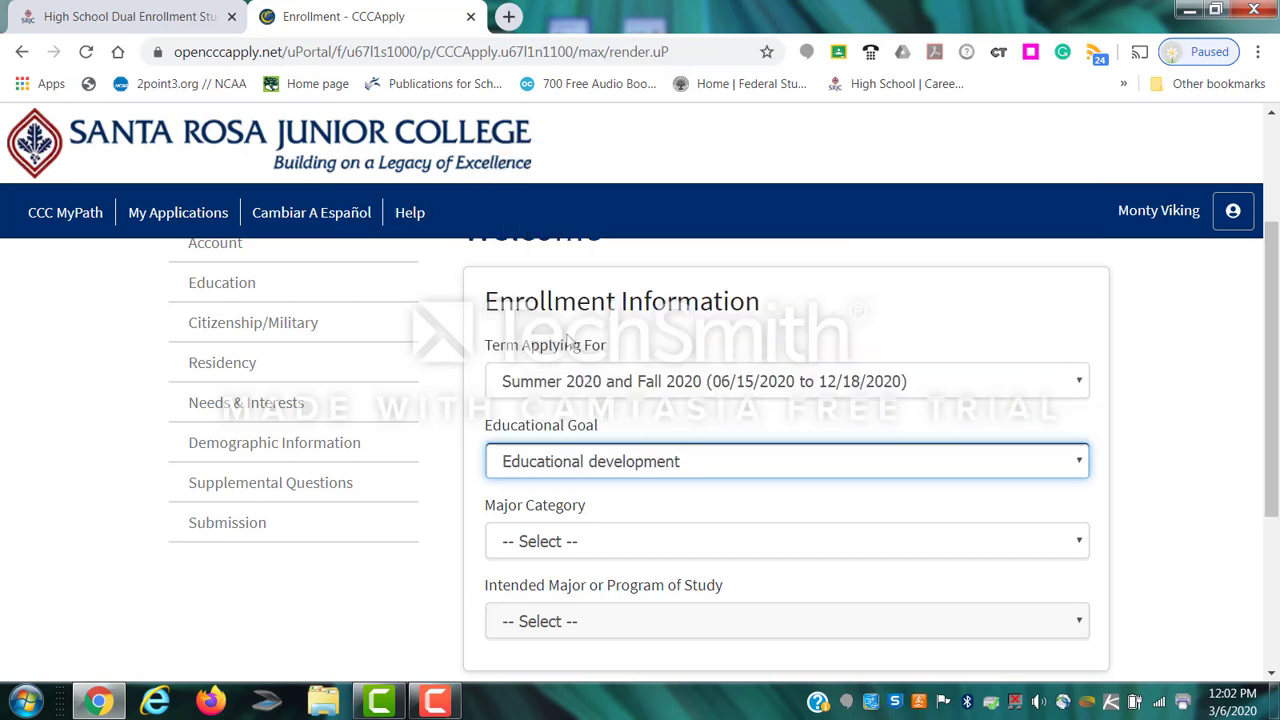
scroll(409, 534, down, 2)
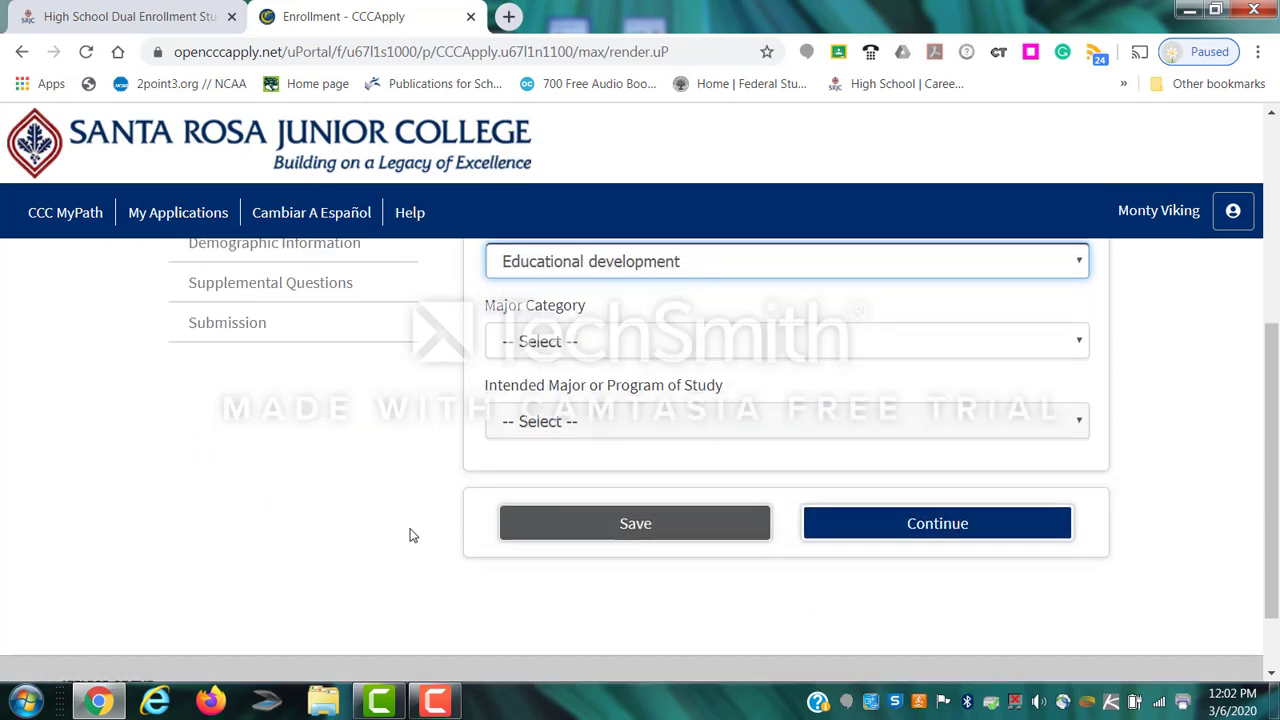
scroll(525, 380, up, 2)
scroll(519, 414, down, 1)
Pick major category Culinary Arts and intended major Culinary Arts (Cert), then save and continue.
click(530, 437)
scroll(560, 300, down, 1)
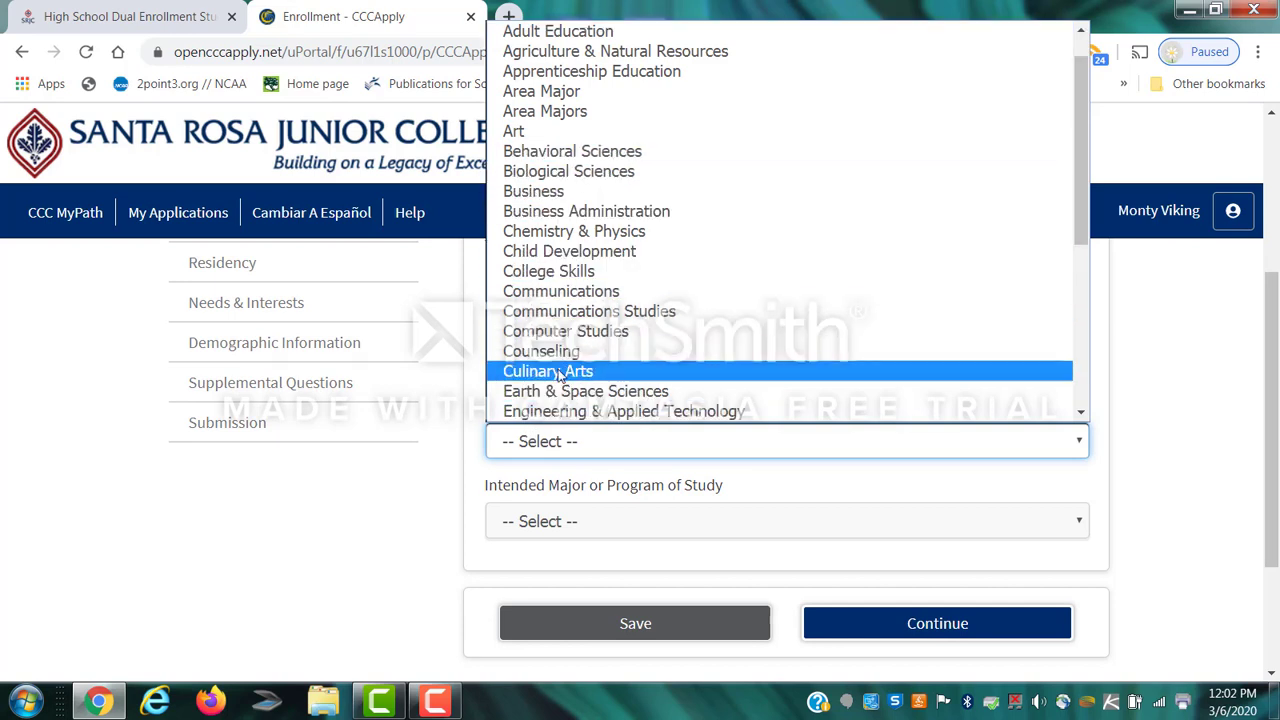
click(559, 373)
click(518, 522)
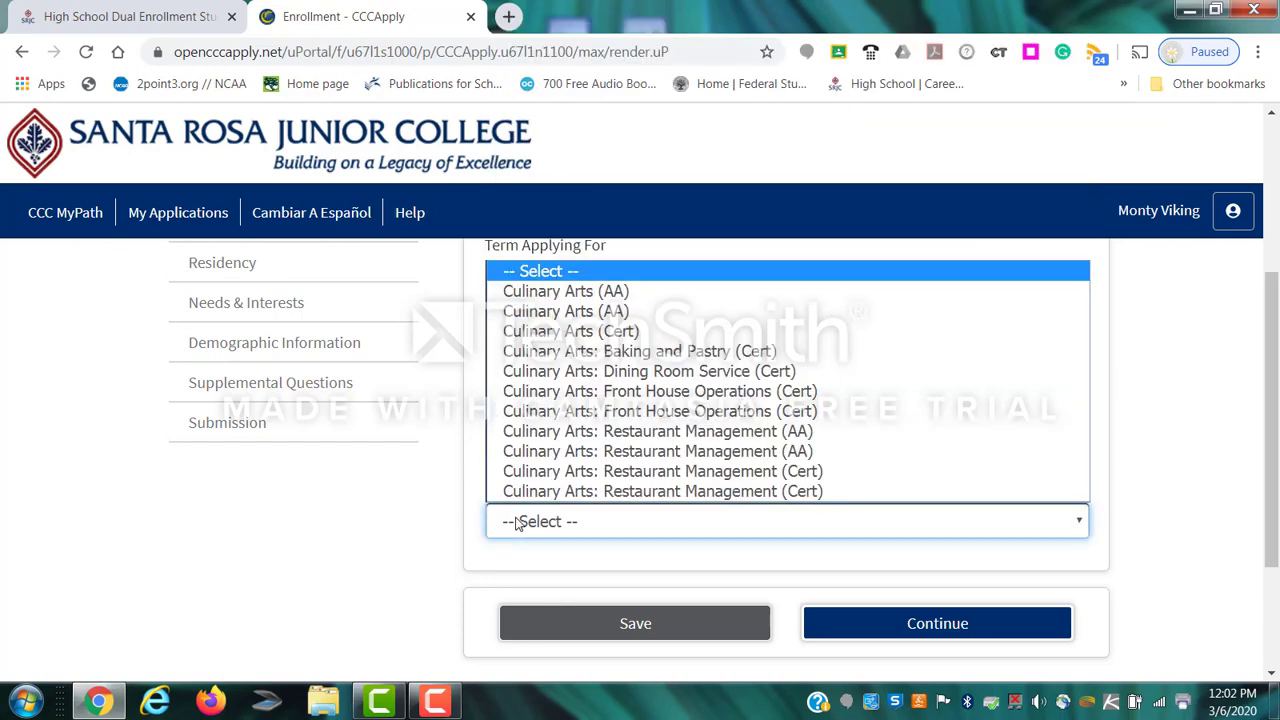
click(585, 333)
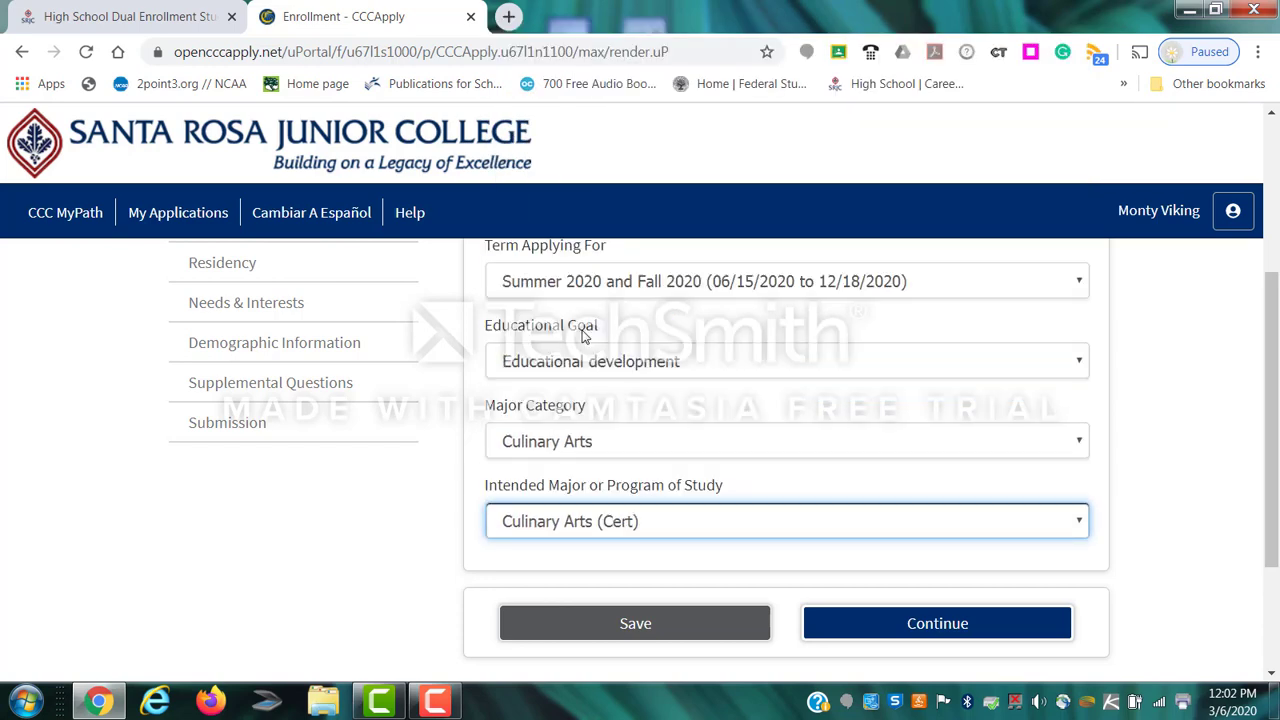
scroll(397, 557, down, 1)
click(914, 533)
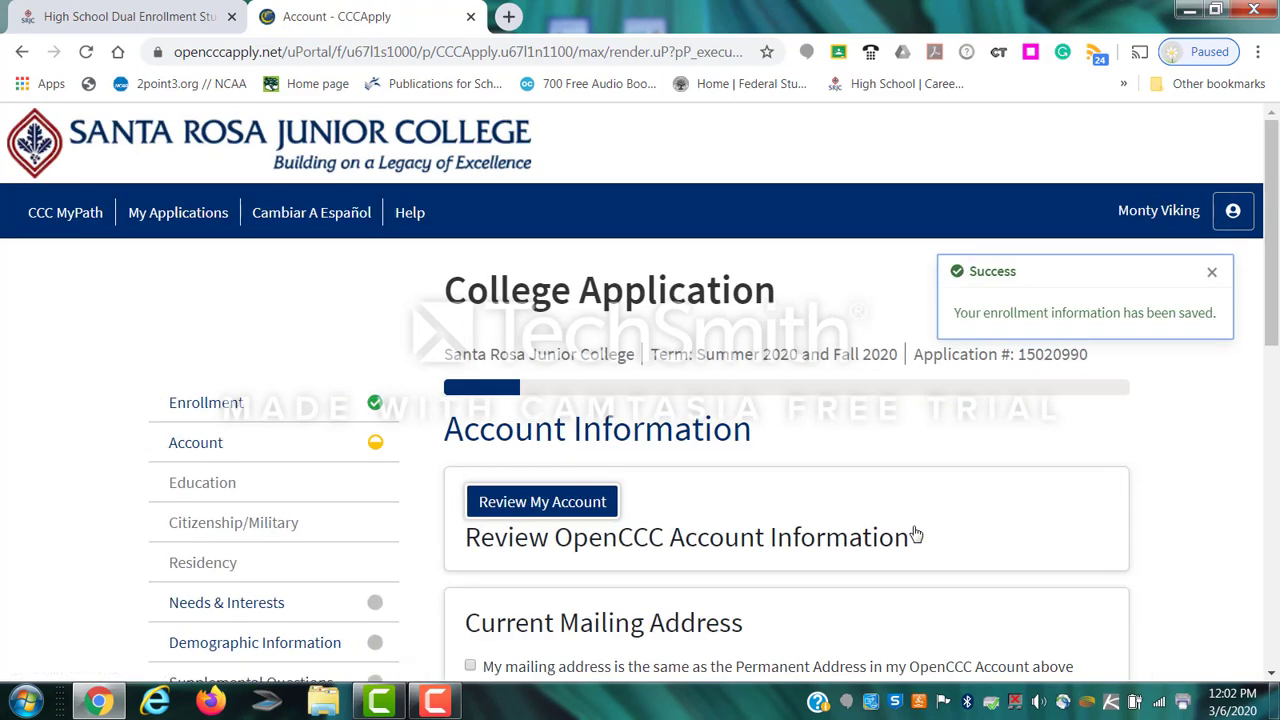
Dismiss the Success notice, use the permanent address as mailing address, and continue to Education.
click(1211, 273)
scroll(907, 466, down, 1)
scroll(907, 466, down, 3)
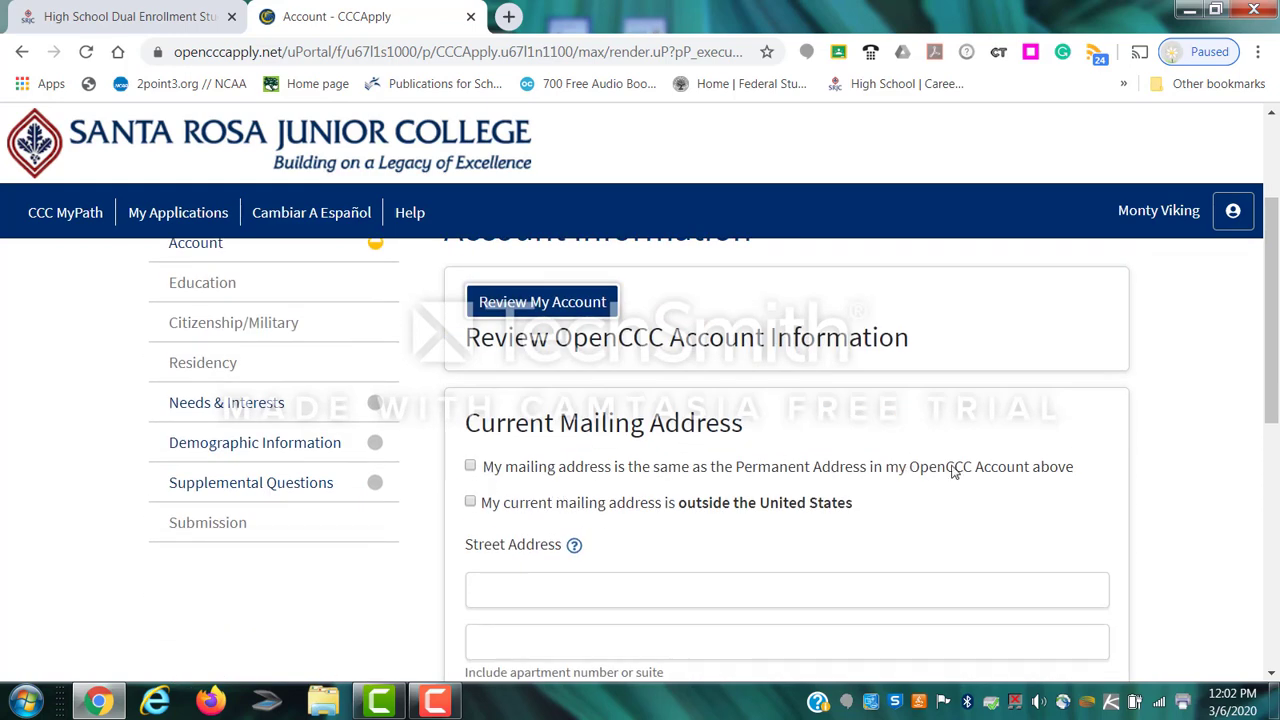
click(470, 466)
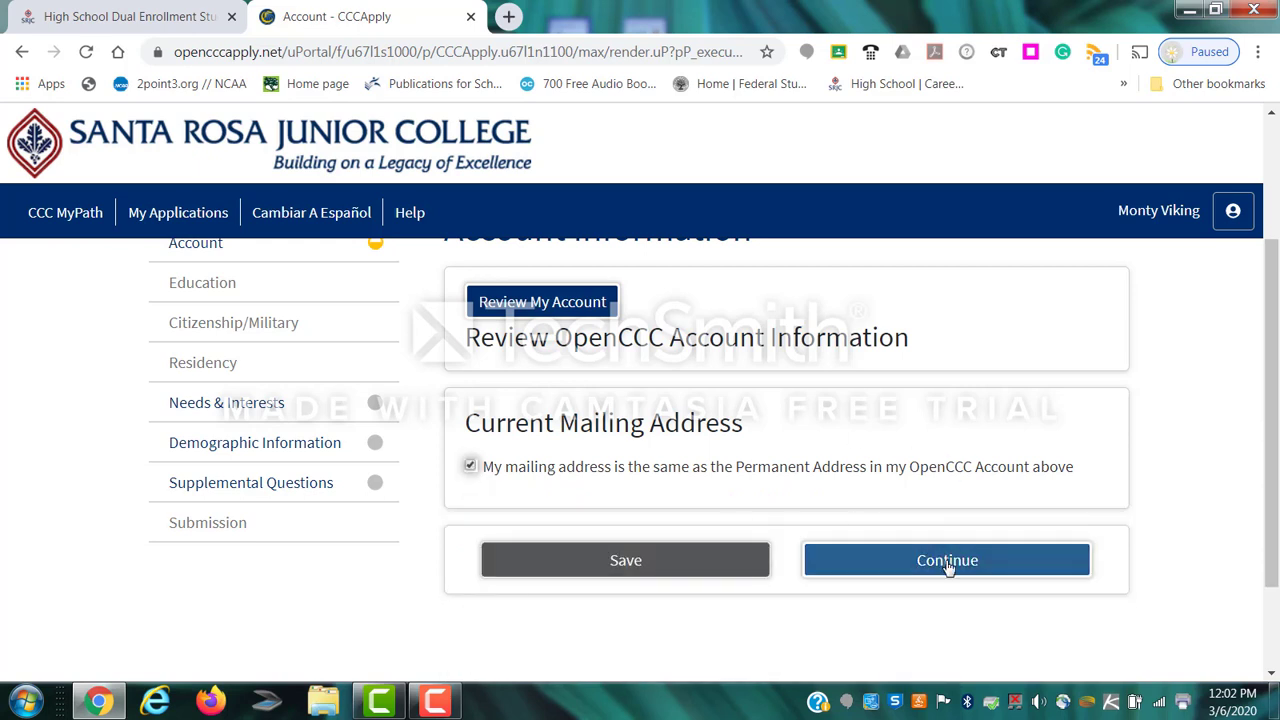
click(950, 565)
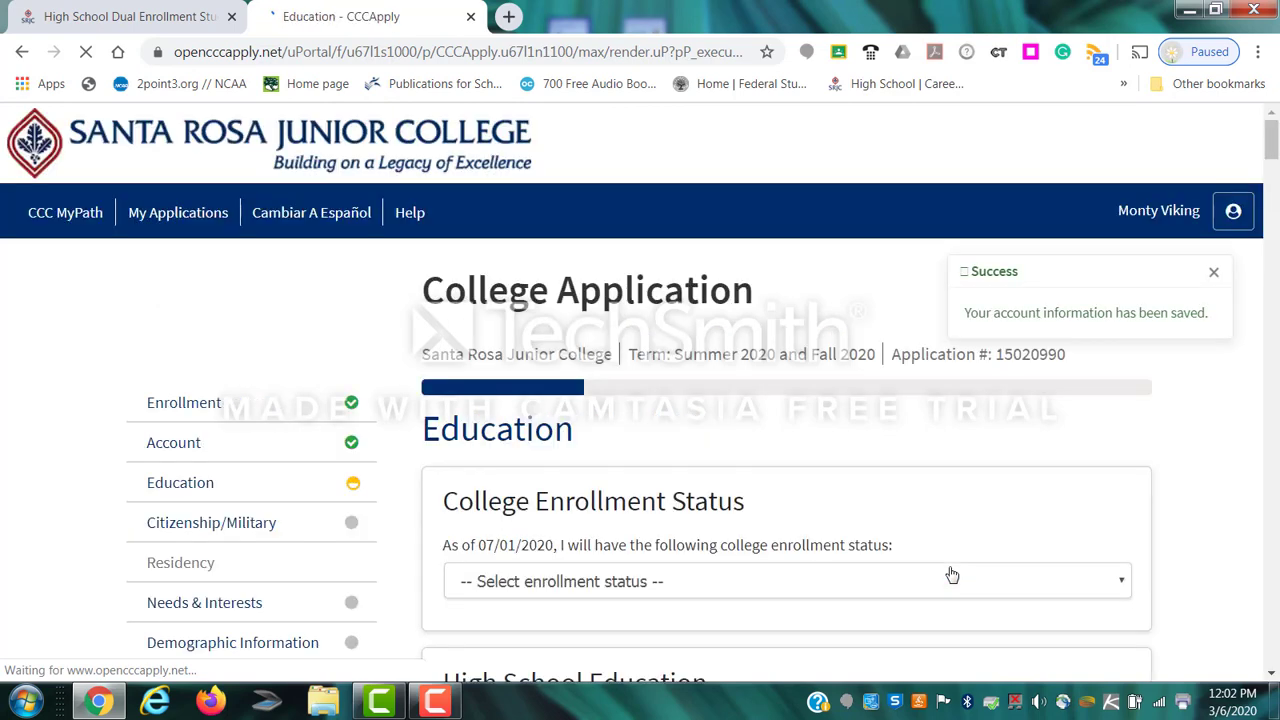
Mark simultaneous high school and college enrollment, confirm high school attendance, and choose California as the state.
scroll(908, 551, down, 1)
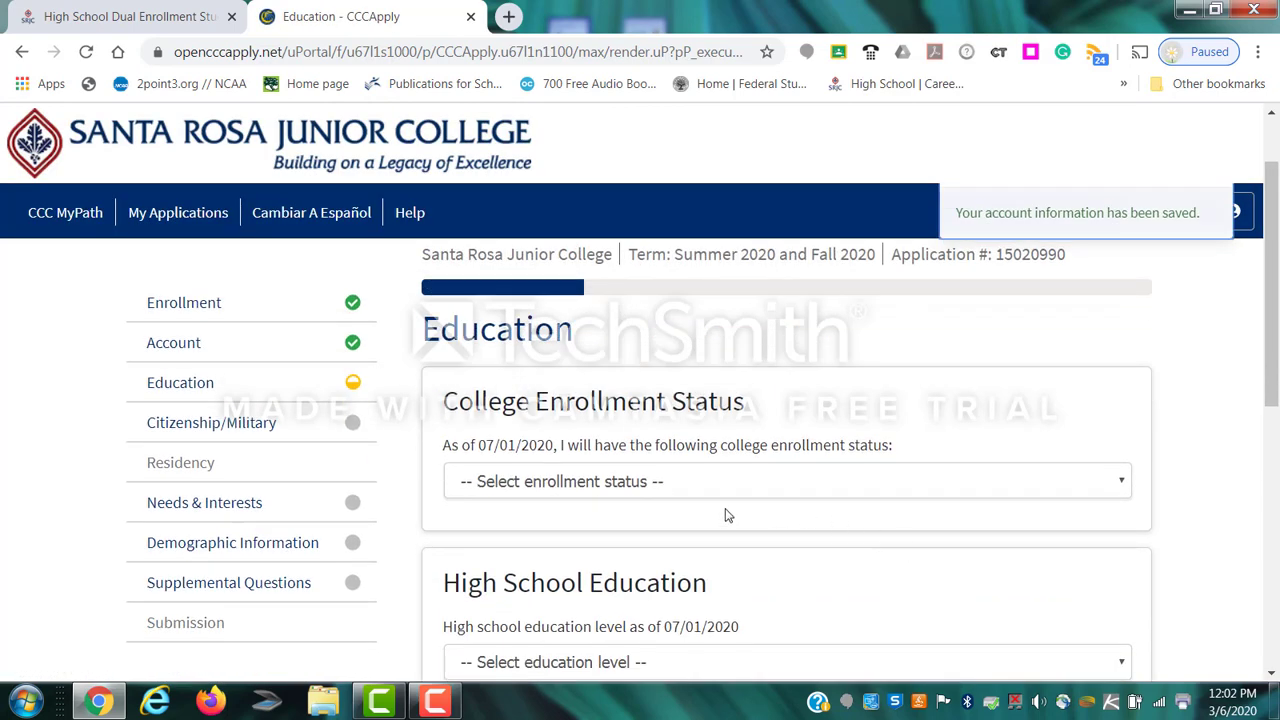
click(665, 487)
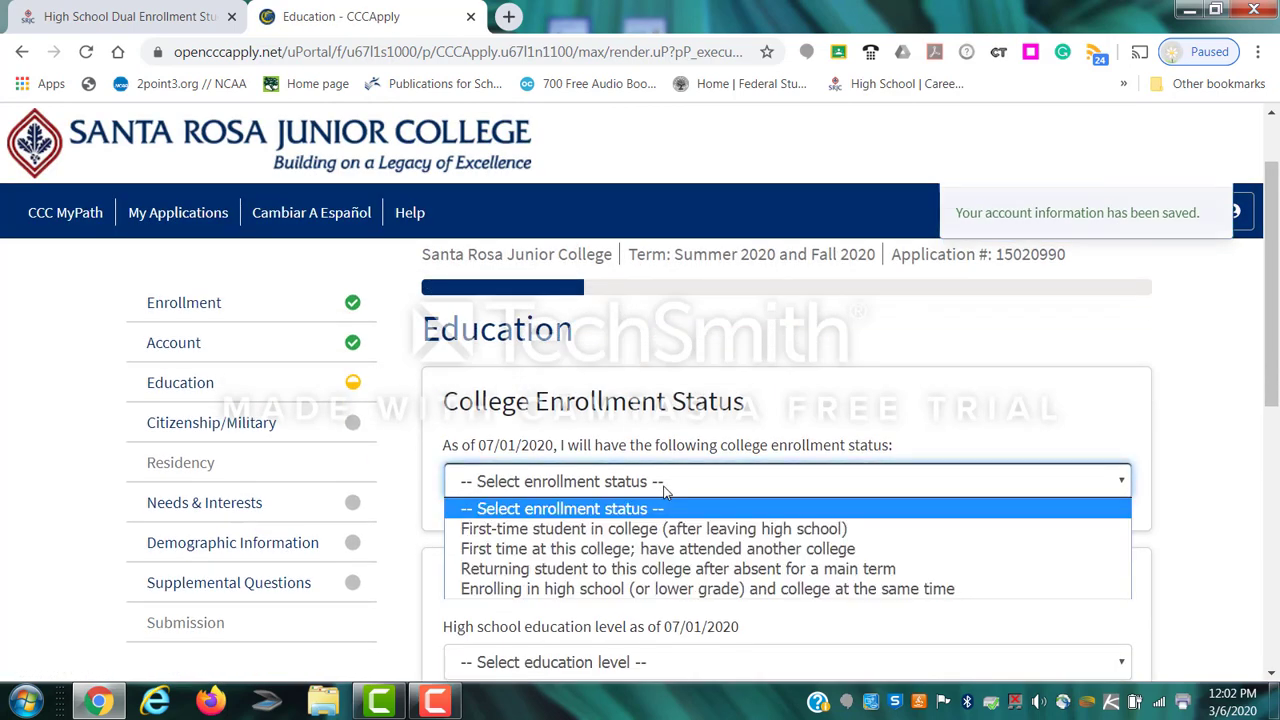
click(643, 590)
scroll(675, 568, down, 1)
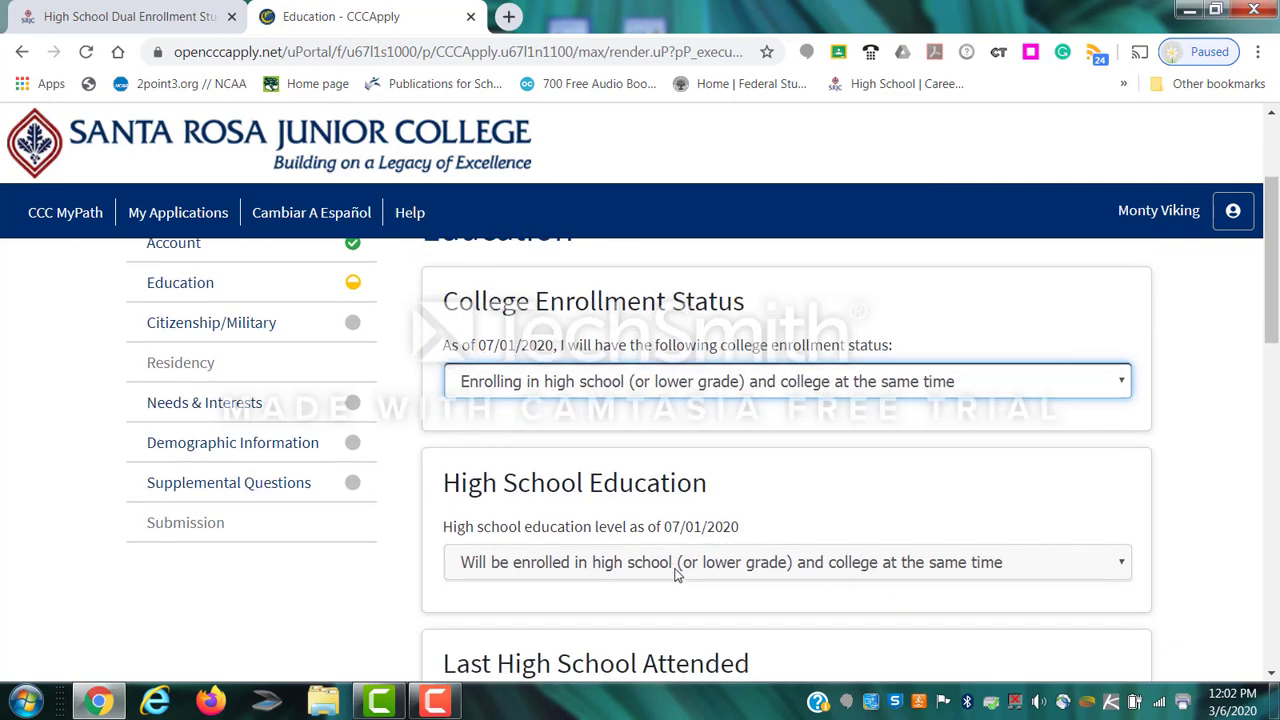
scroll(693, 557, down, 3)
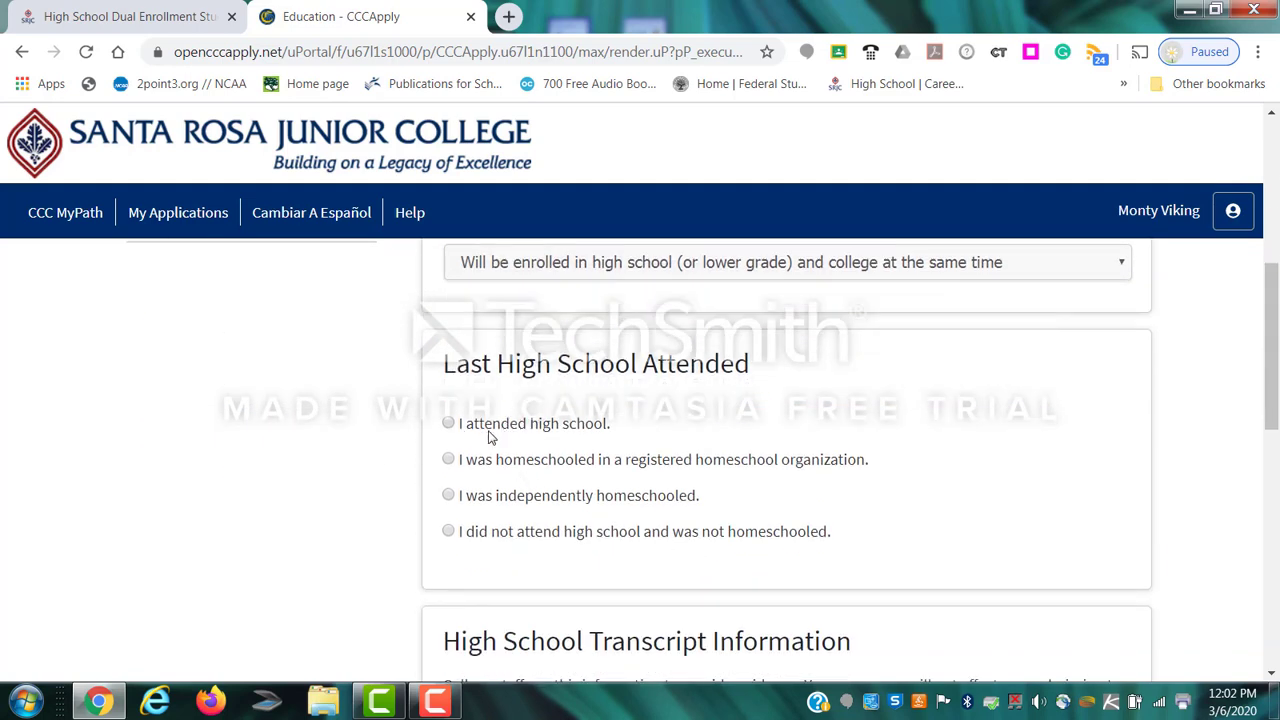
click(449, 424)
scroll(736, 442, down, 2)
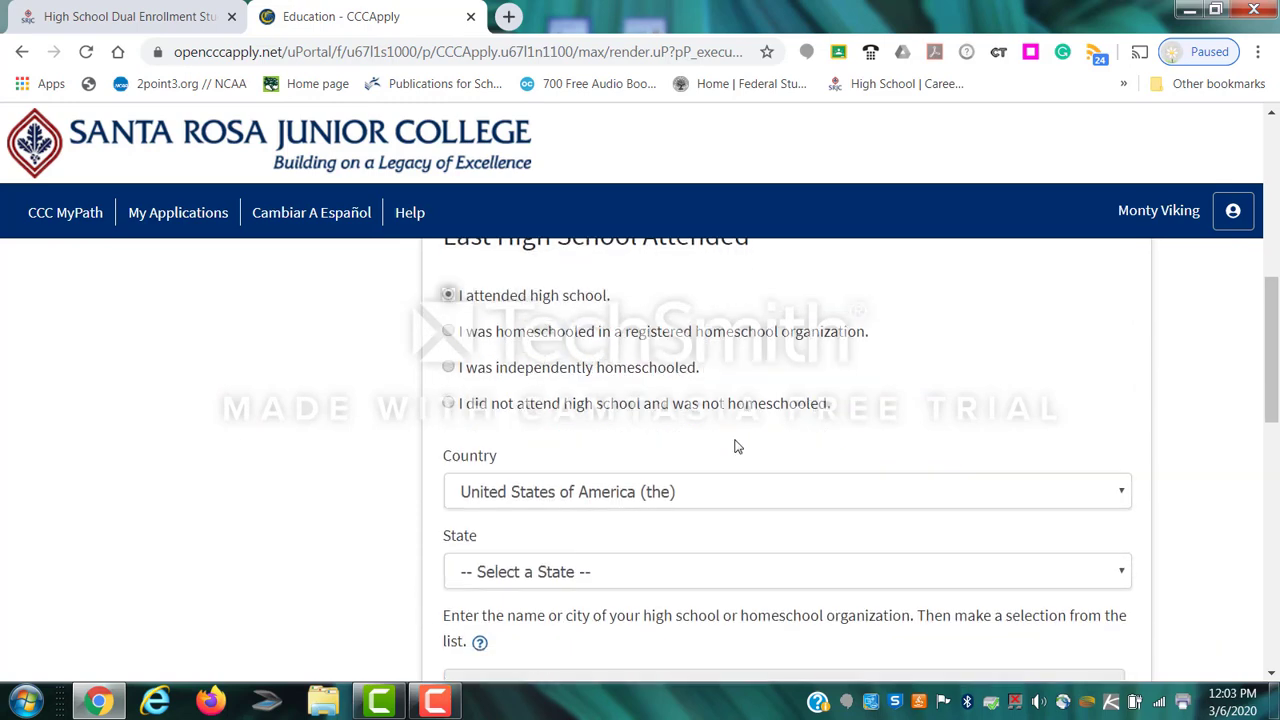
click(493, 499)
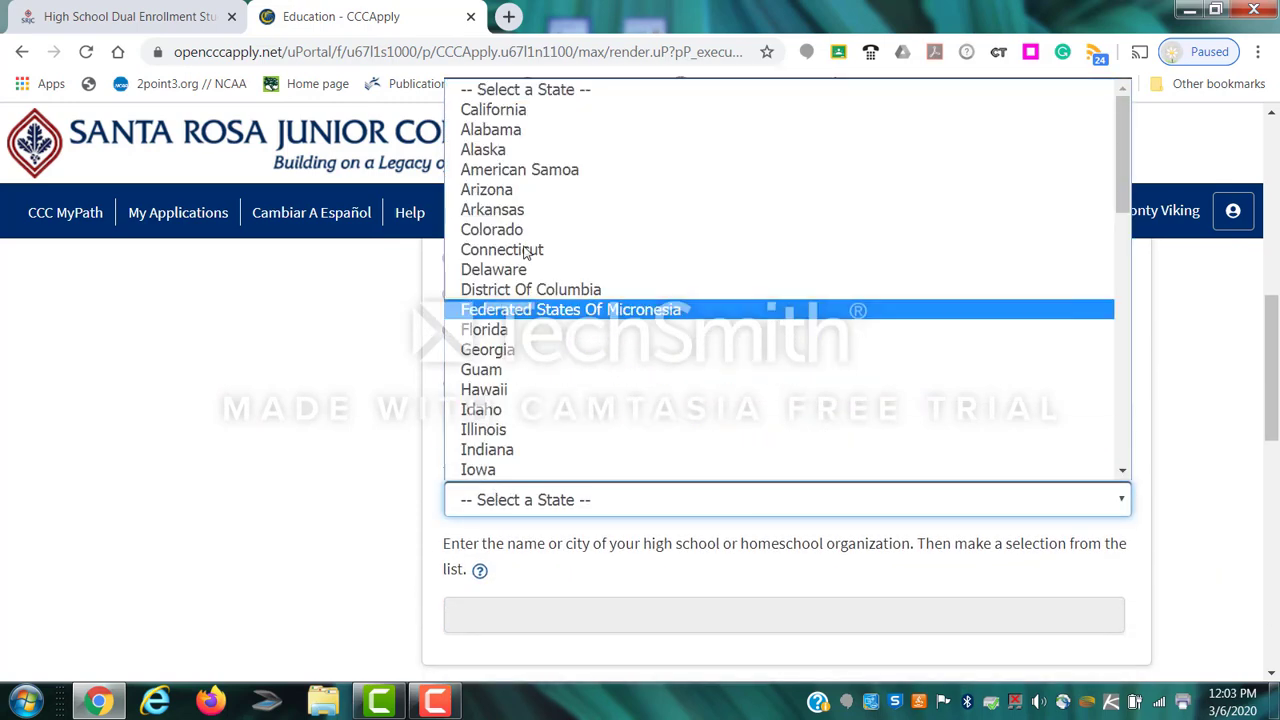
click(510, 110)
scroll(488, 572, down, 1)
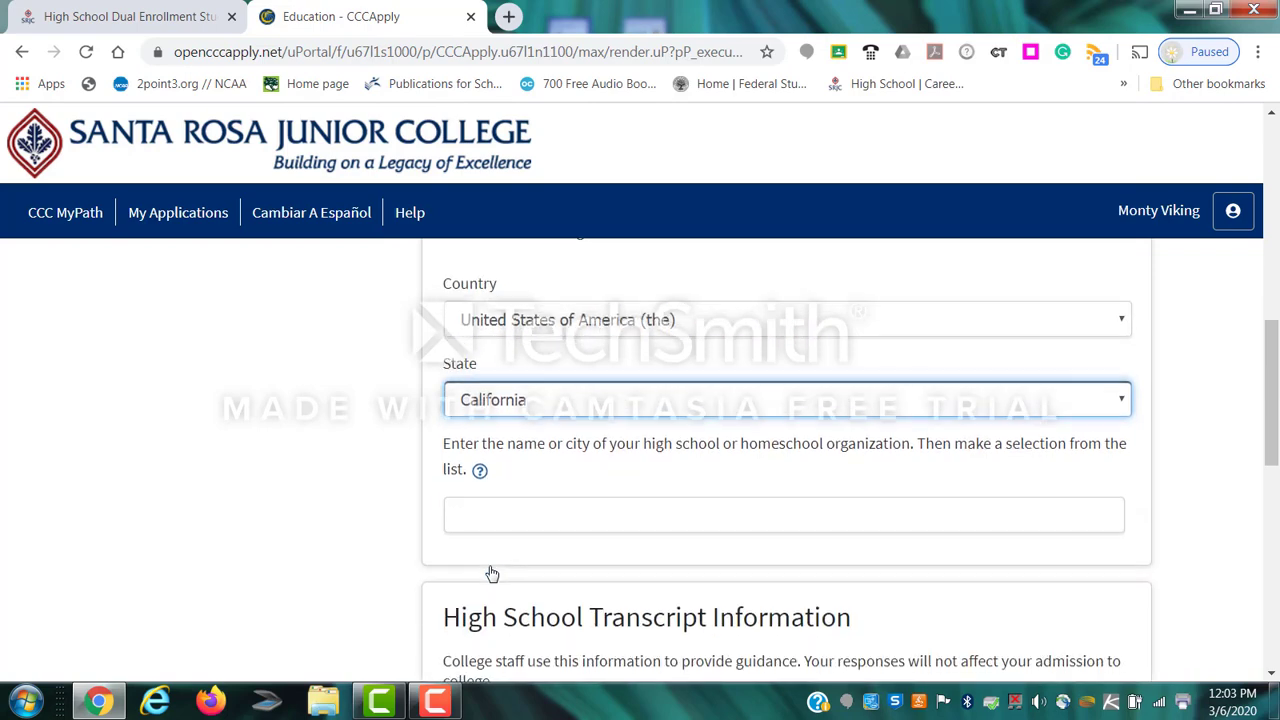
Enter the high school name, correct the spelling to 'montgomery', and select Montgomery High, Santa Rosa.
click(533, 519)
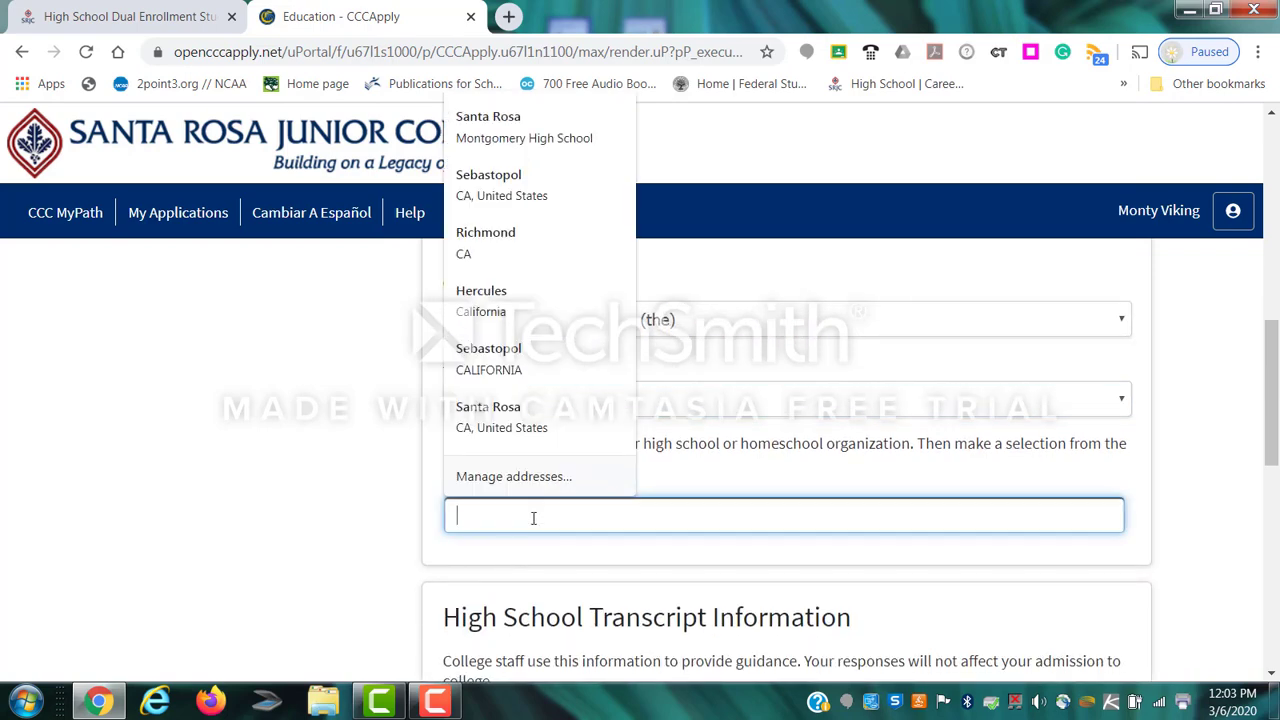
text(montomge)
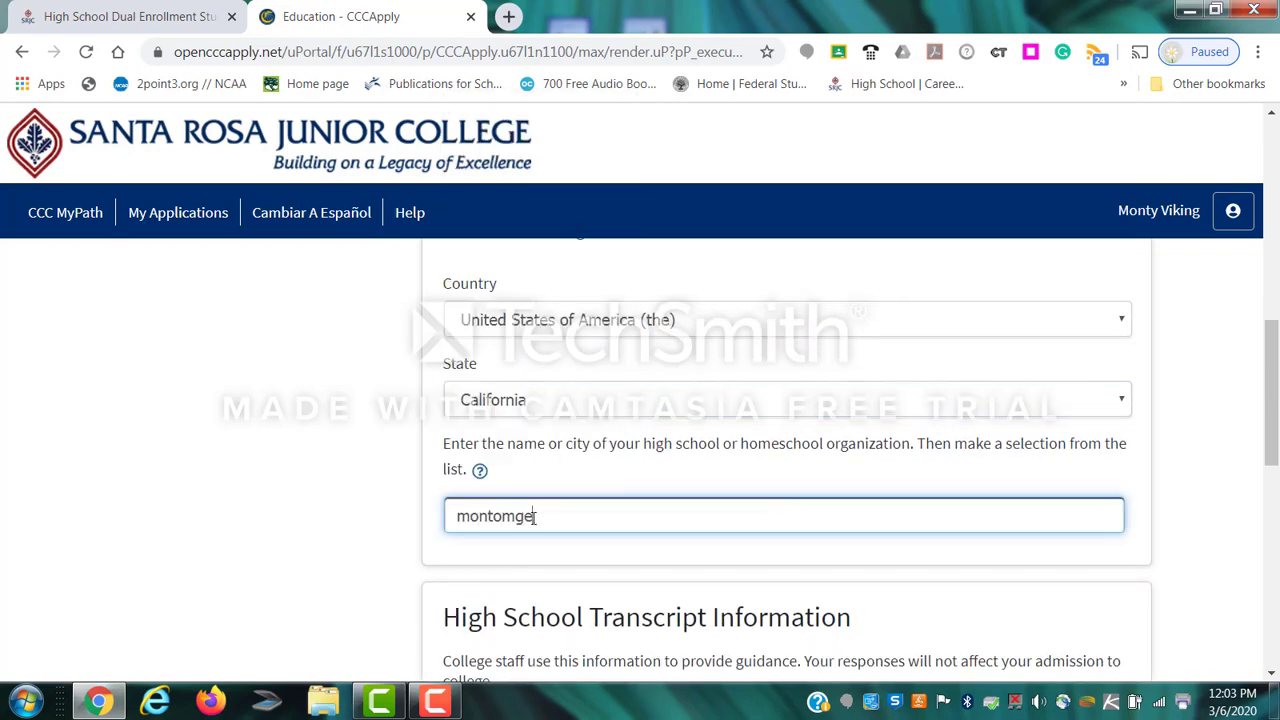
text(ry High school)
scroll(643, 334, down, 2)
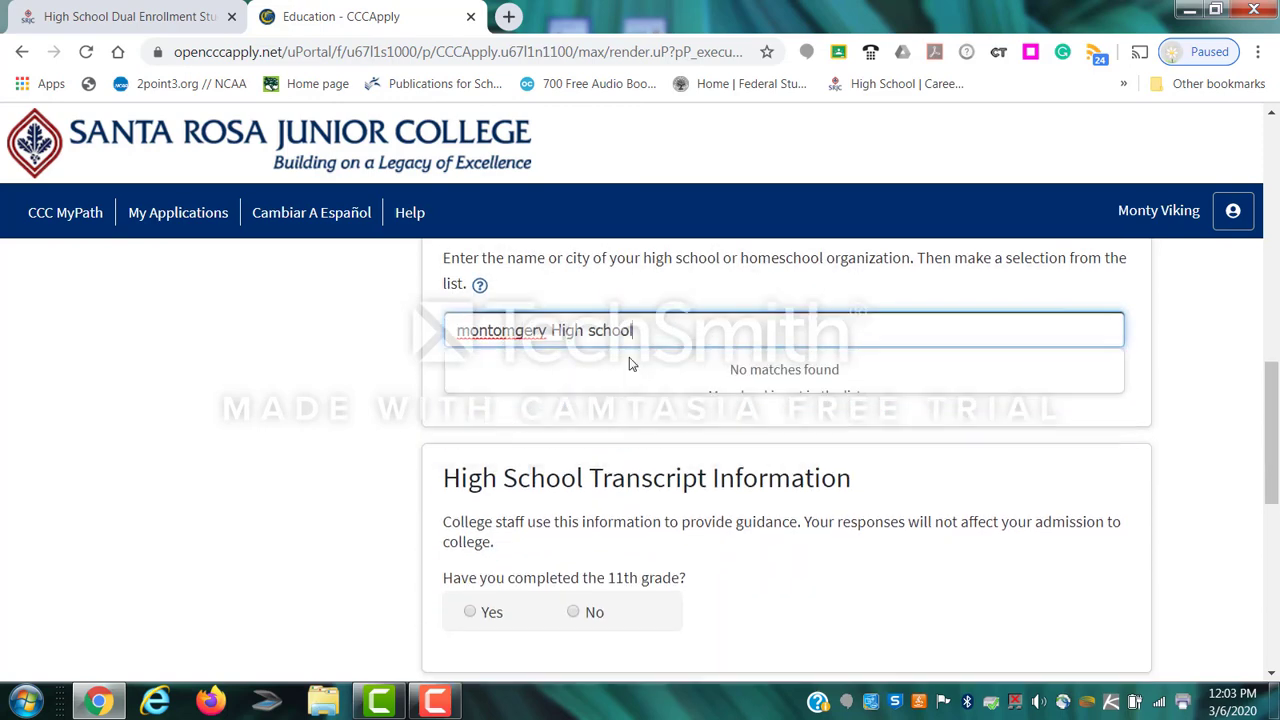
click(455, 331)
text(santa ro)
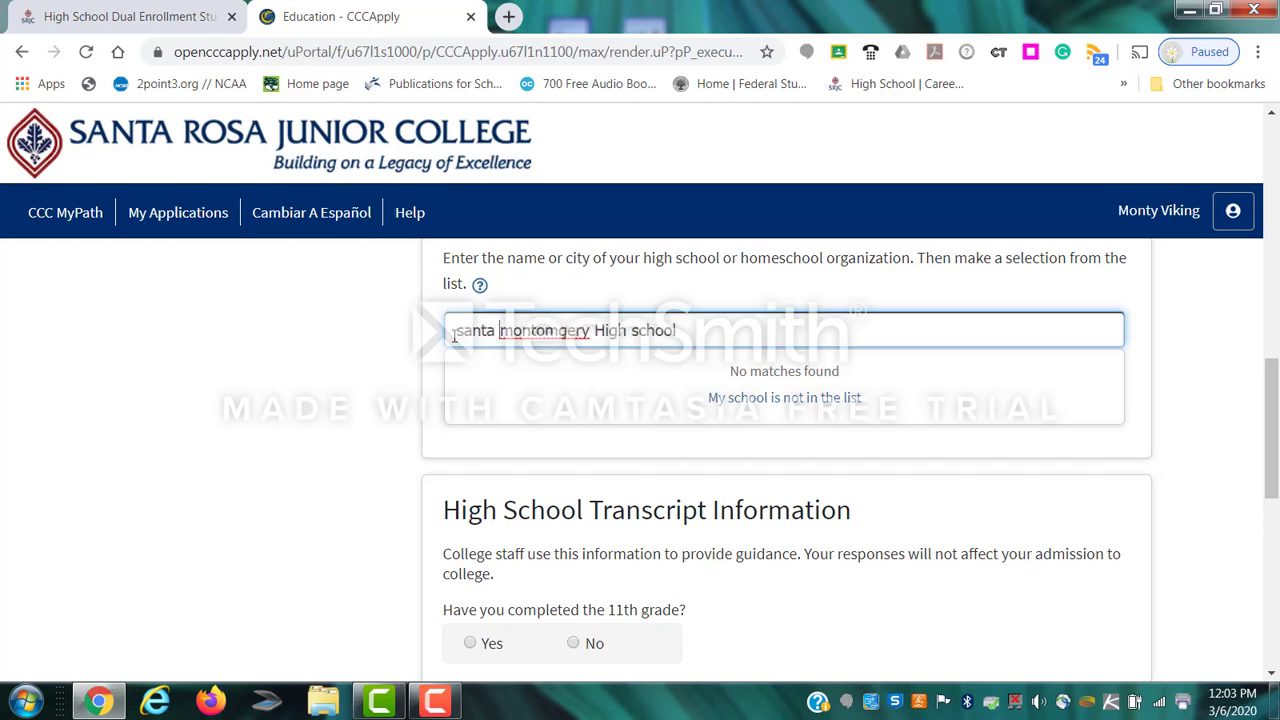
text(sa)
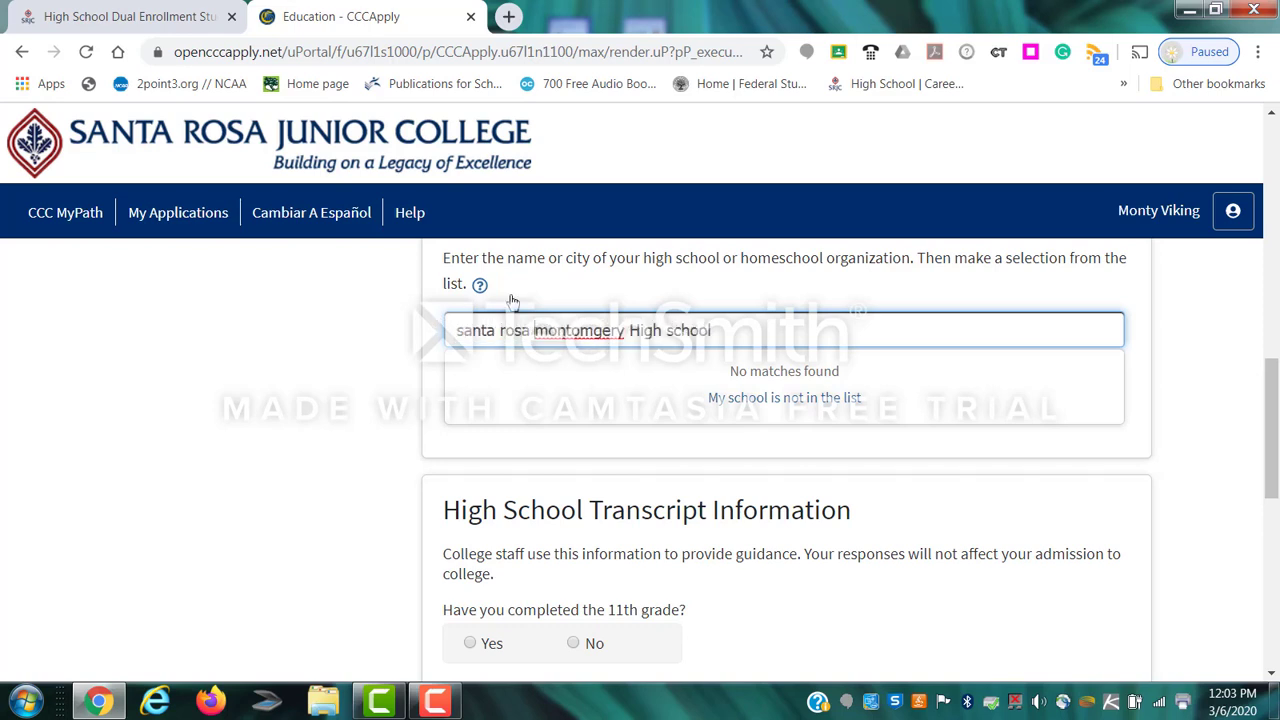
right_click(566, 331)
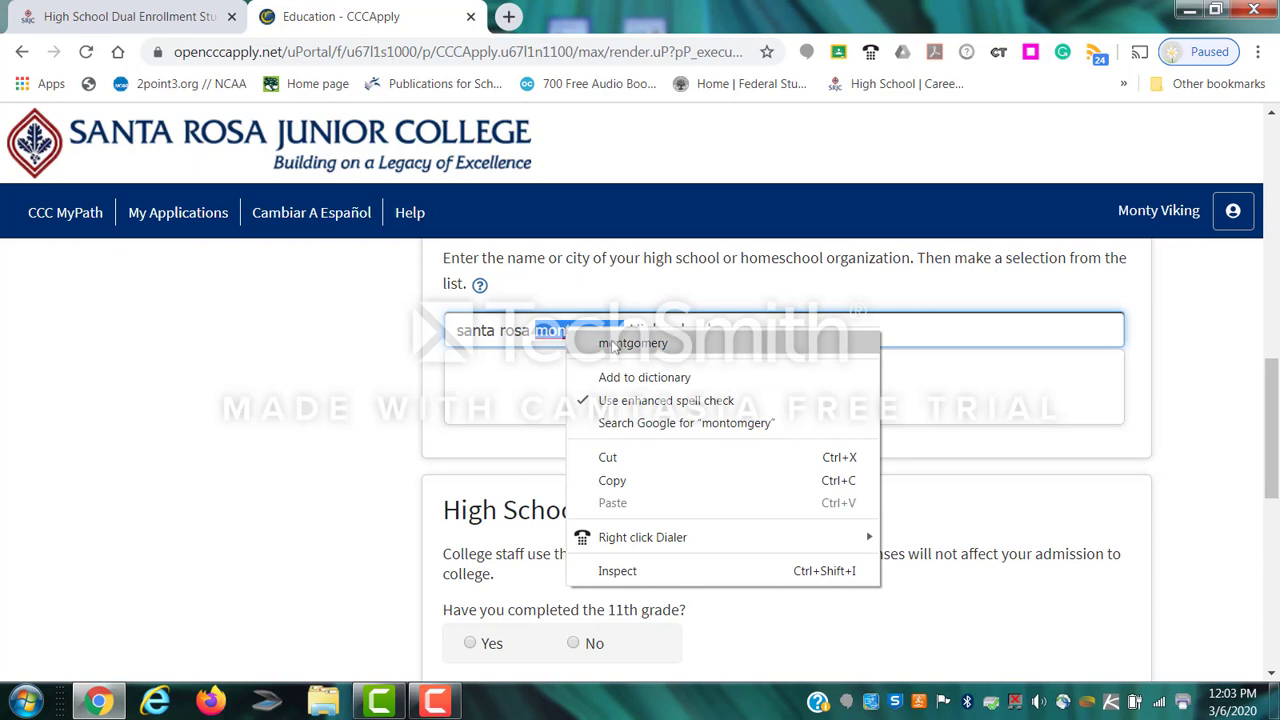
click(613, 344)
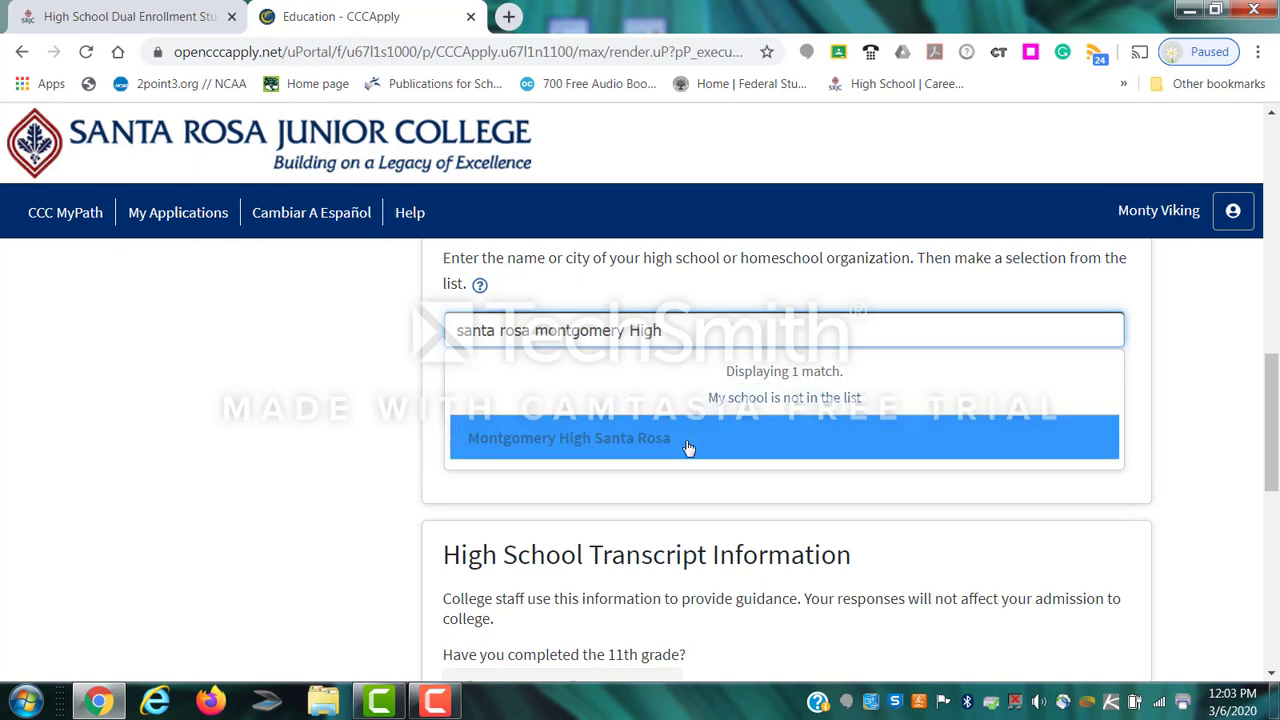
click(534, 441)
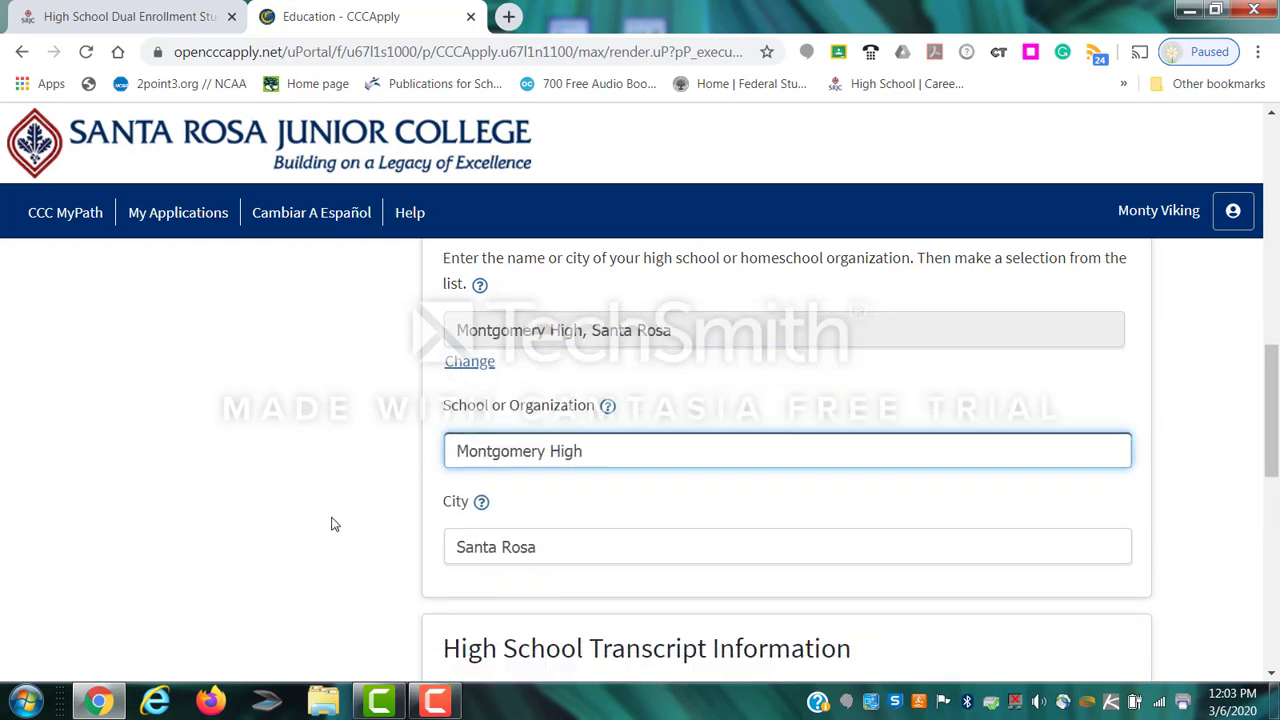
scroll(334, 523, down, 5)
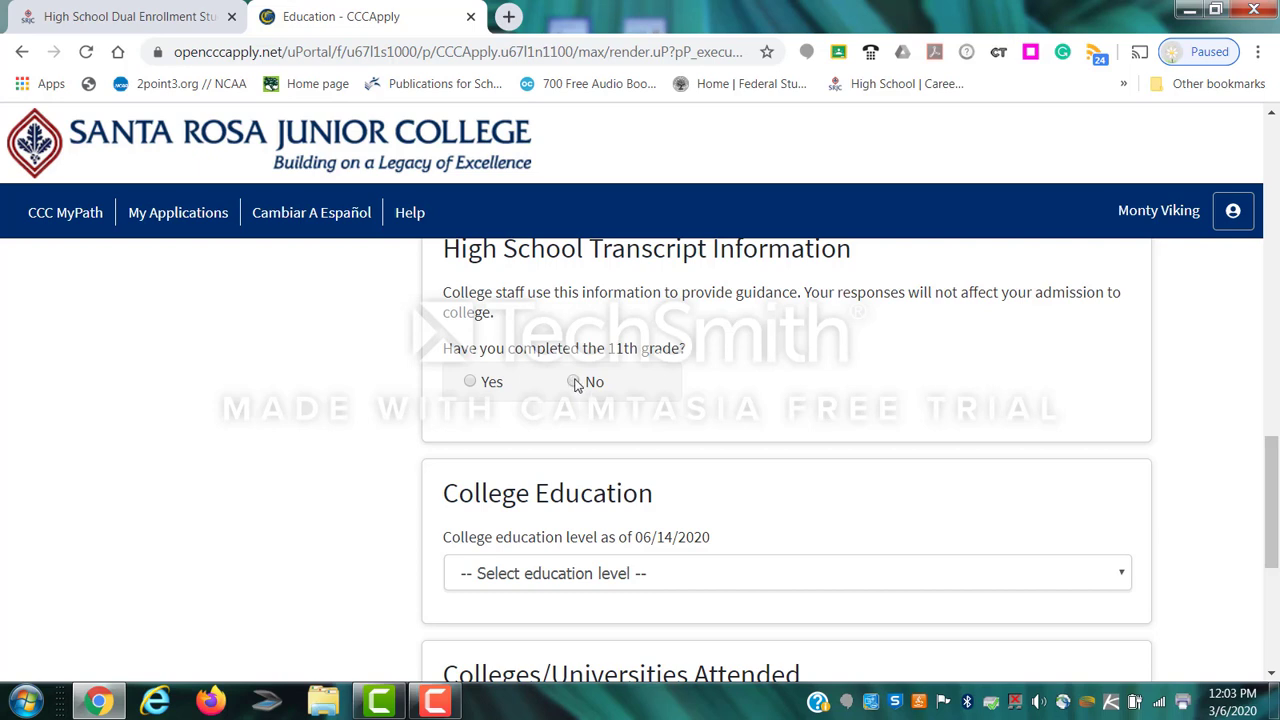
Answer No for 11th grade, choose No degree, keep None for colleges attended, and continue.
click(574, 383)
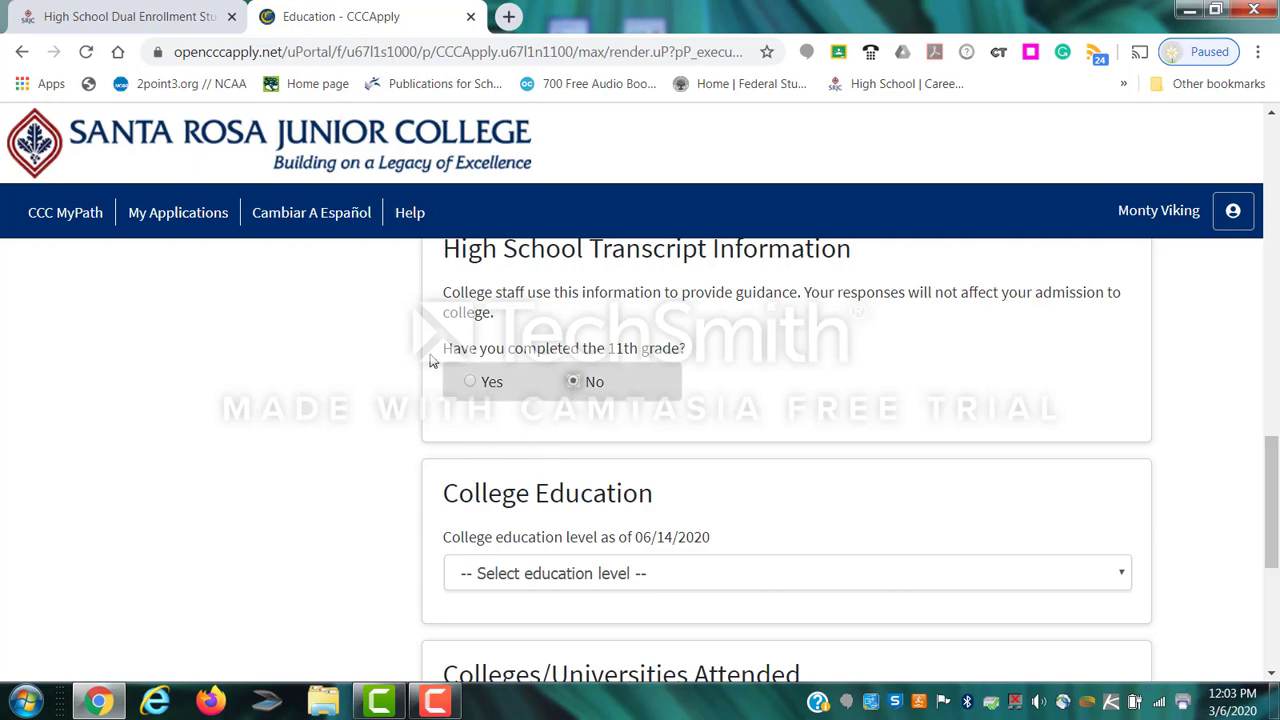
scroll(413, 455, down, 2)
scroll(413, 455, up, 3)
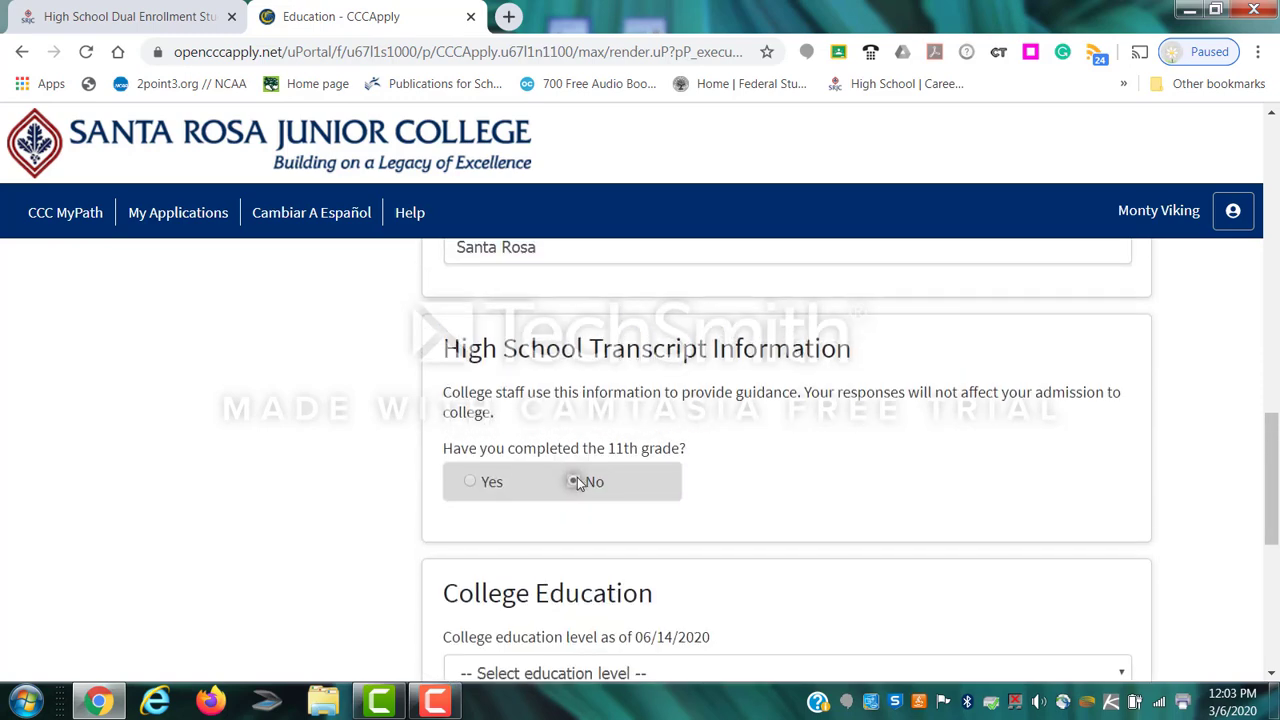
scroll(578, 484, down, 3)
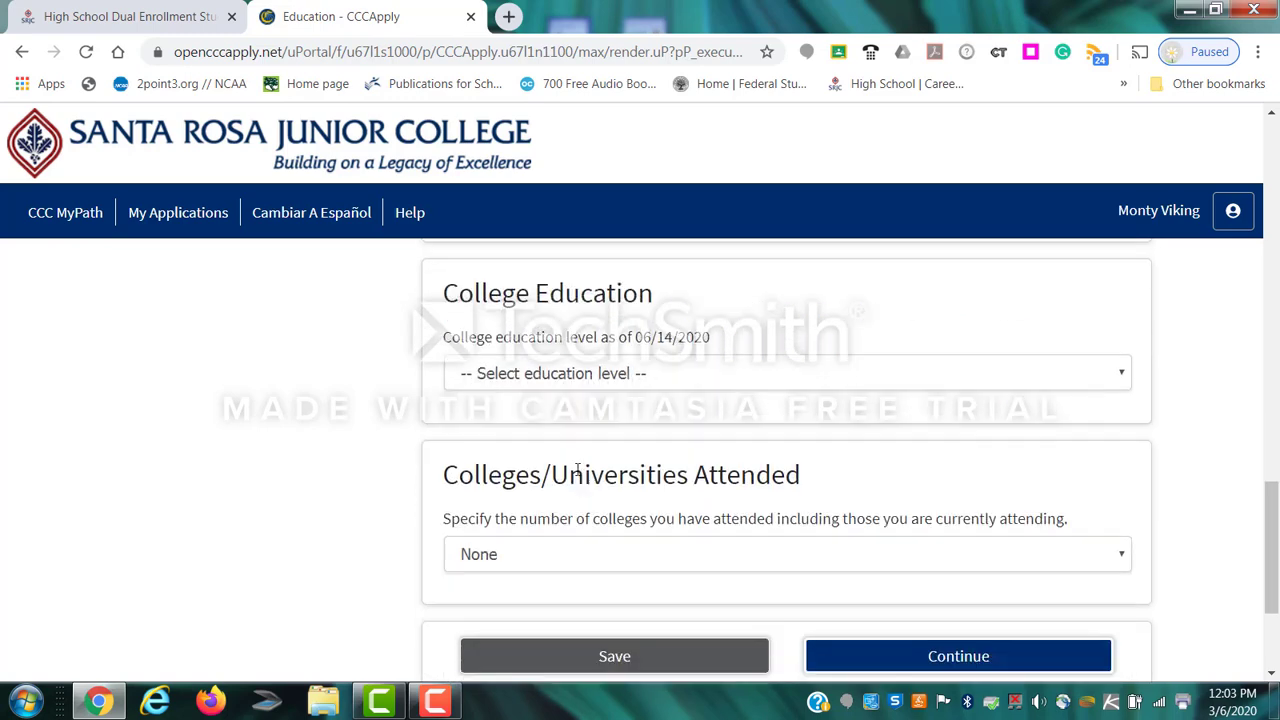
click(563, 380)
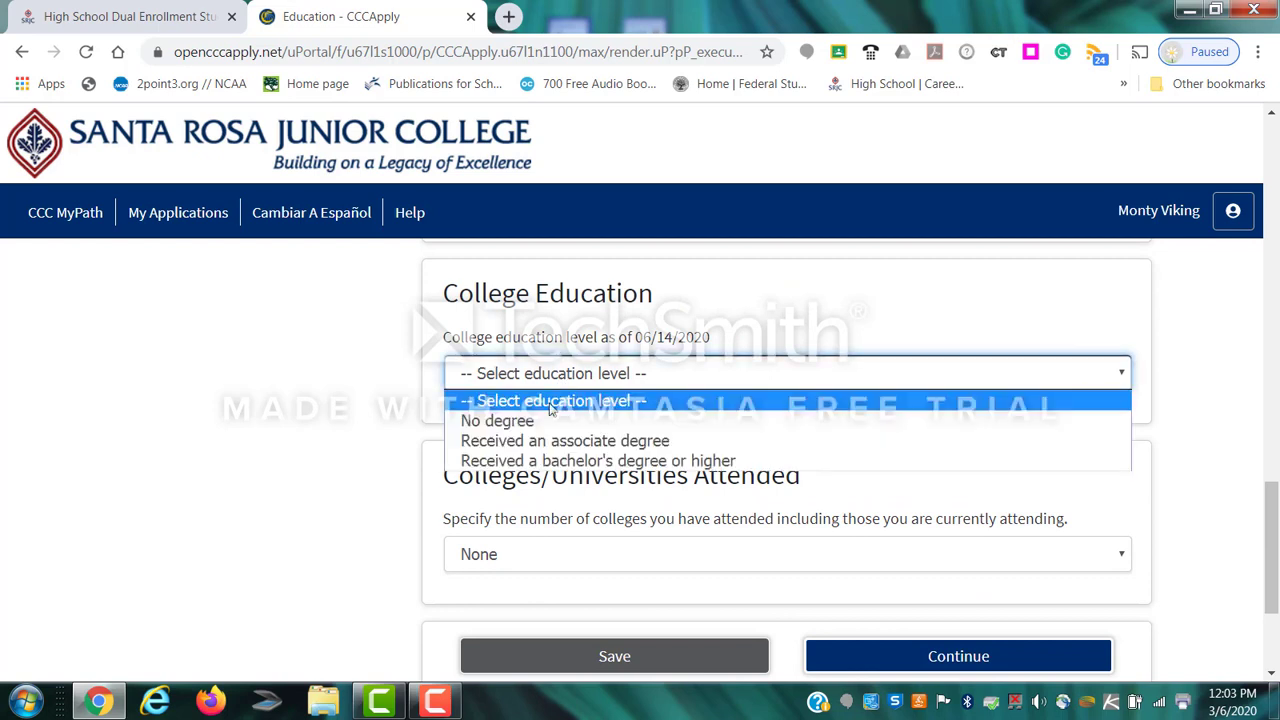
click(543, 422)
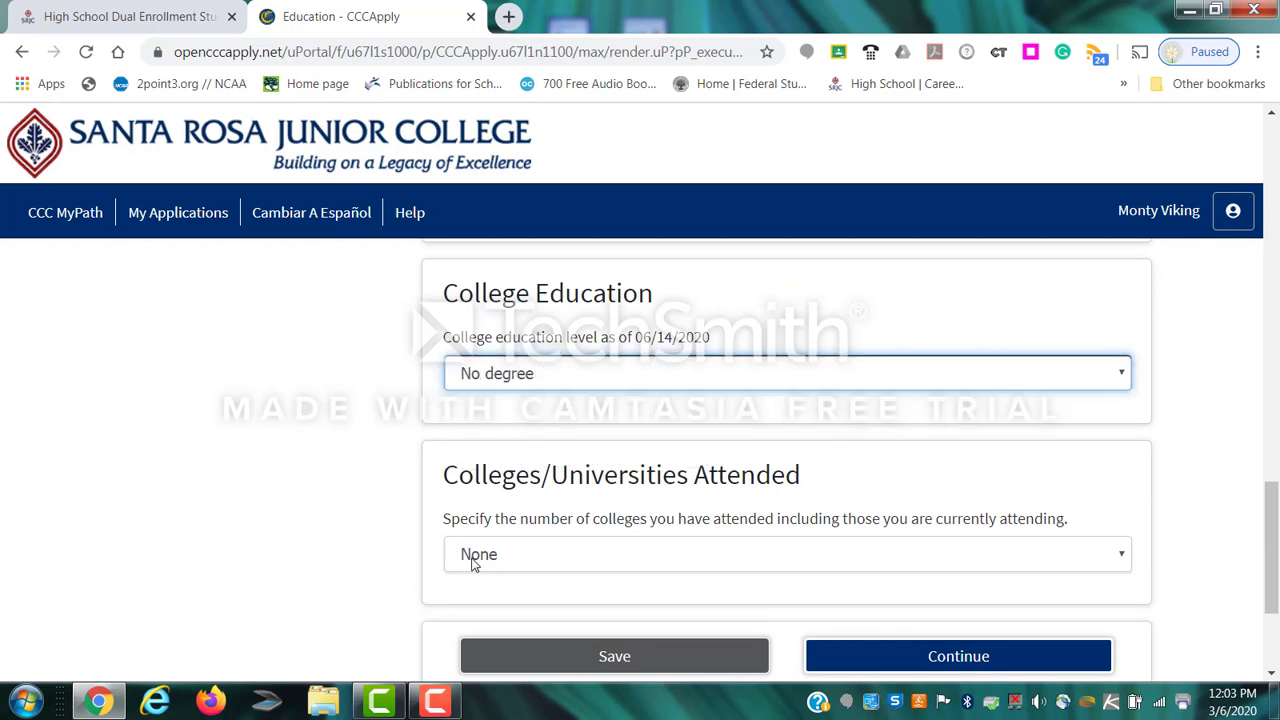
click(515, 554)
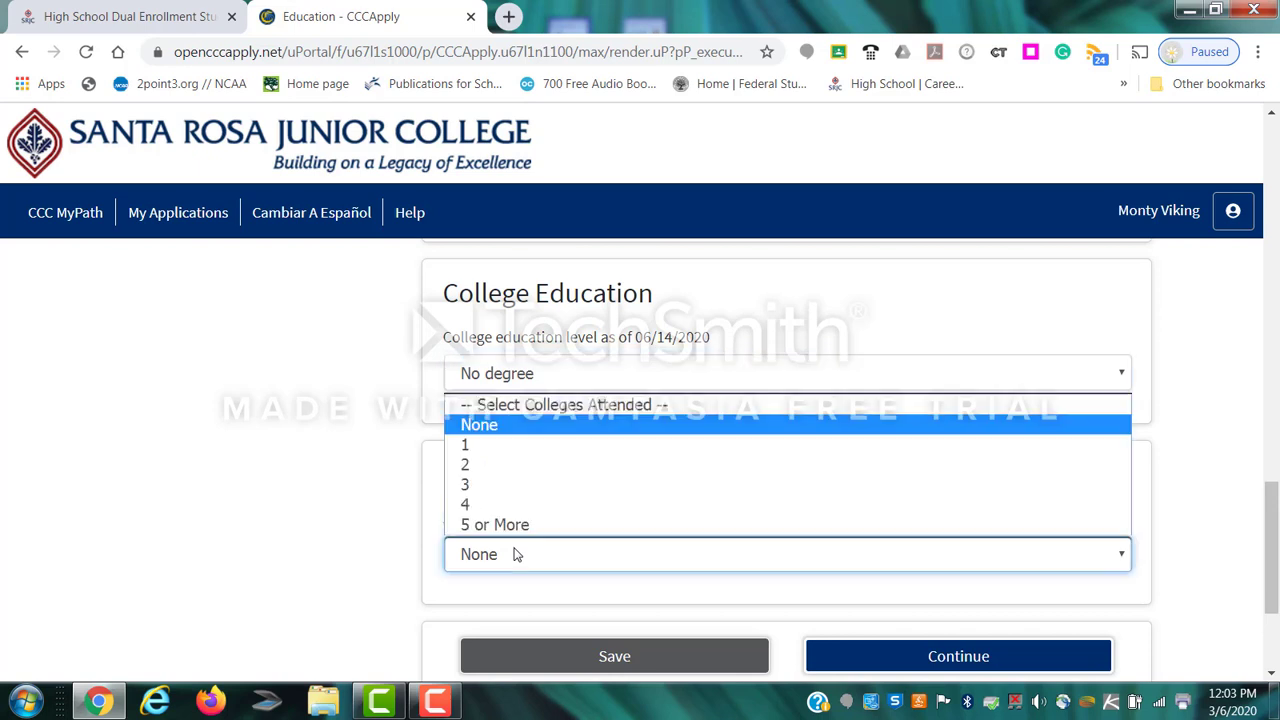
click(527, 437)
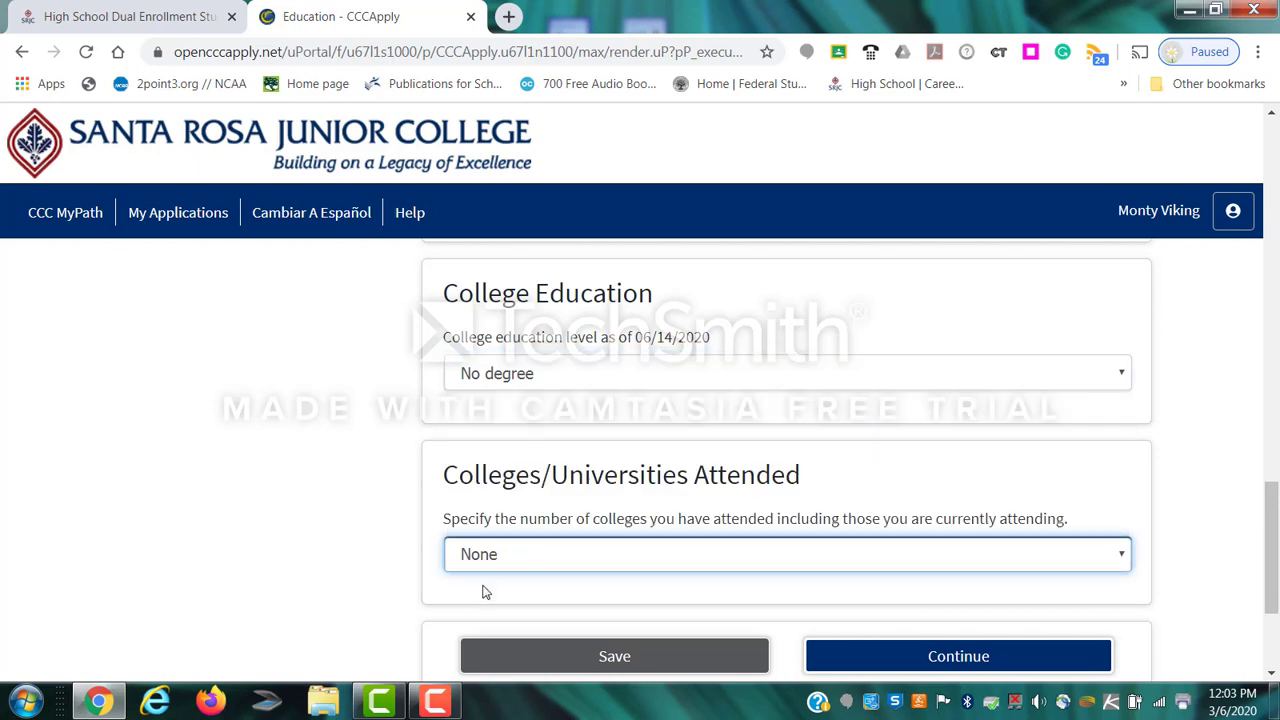
click(960, 660)
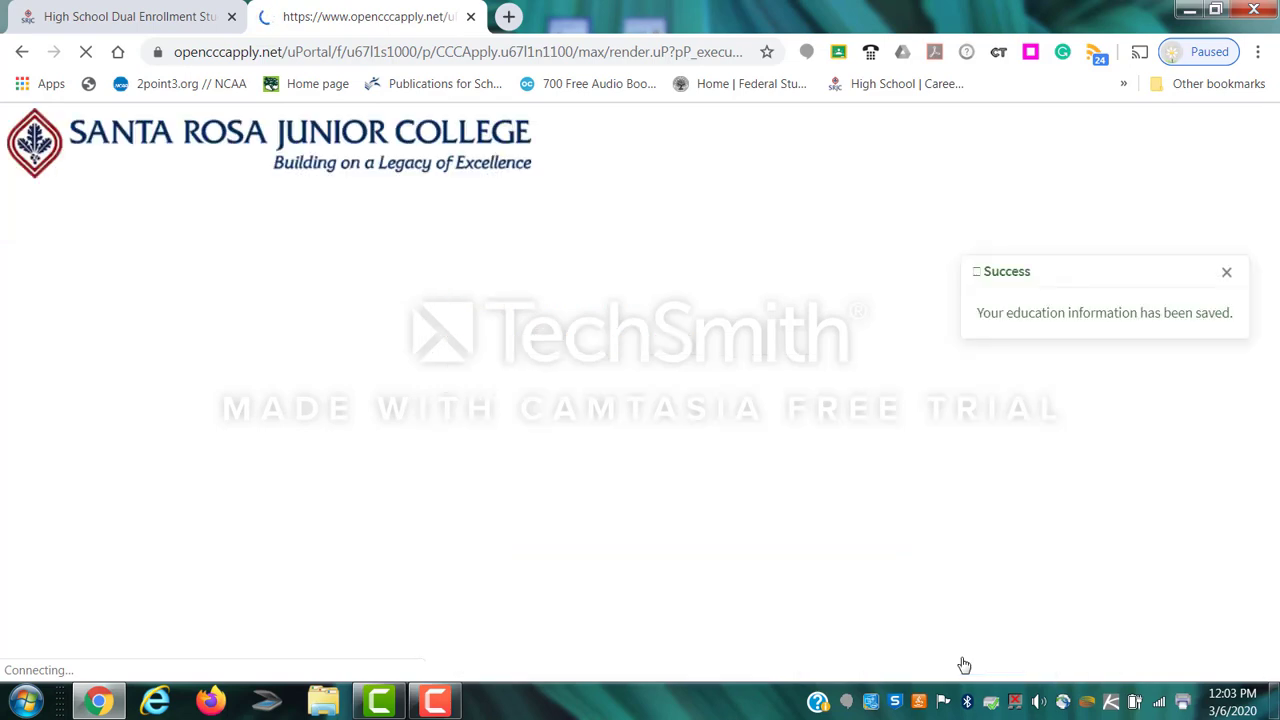
Set citizenship status to Other and indicate there are no visa documents.
scroll(738, 545, down, 1)
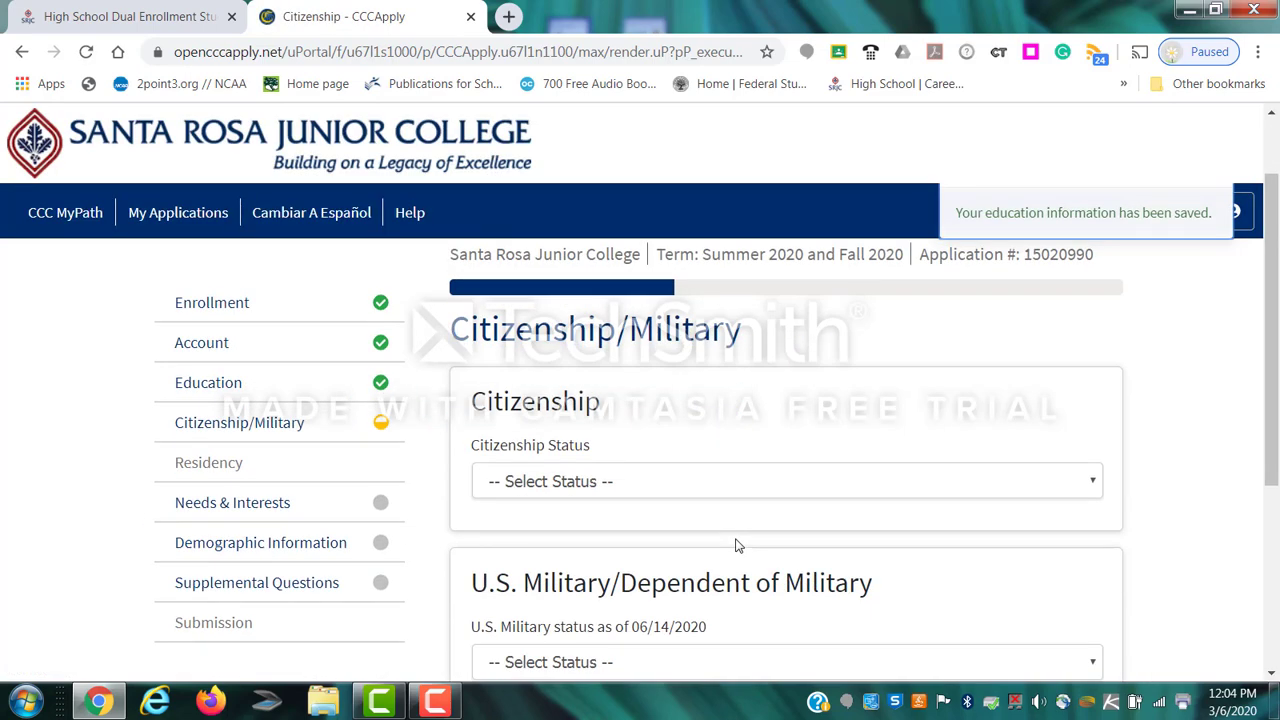
click(590, 490)
click(577, 535)
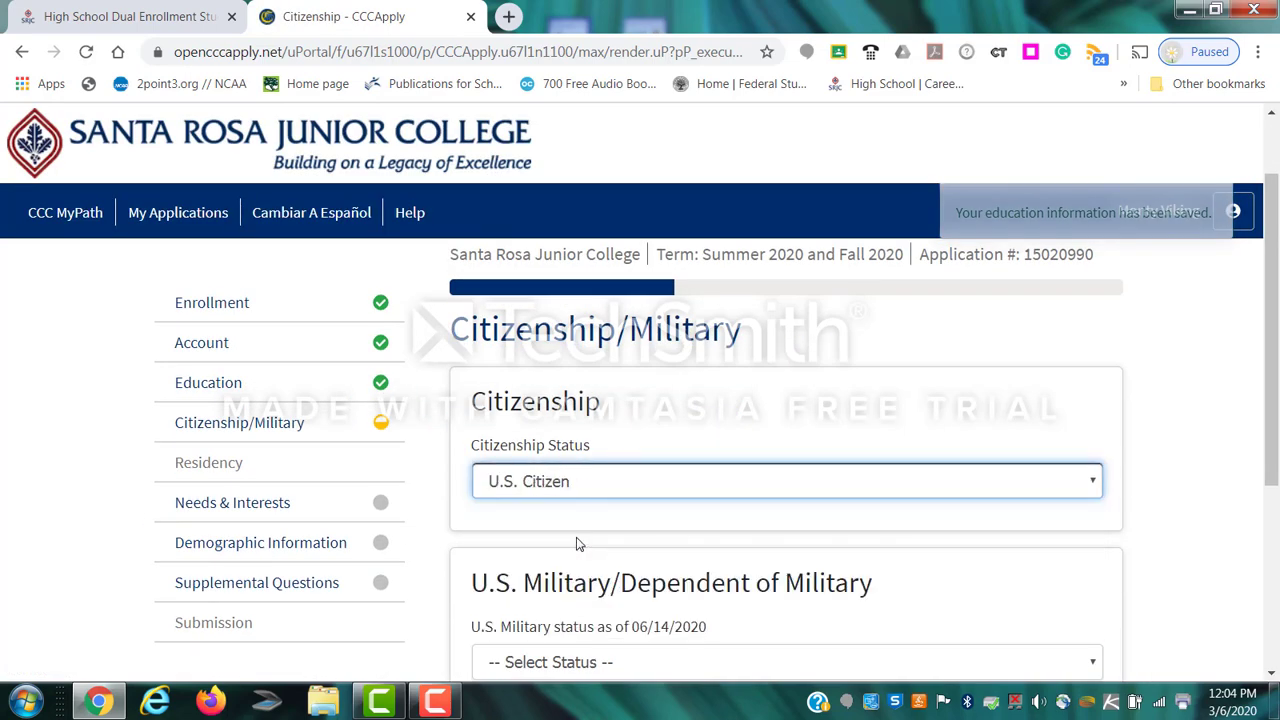
click(576, 481)
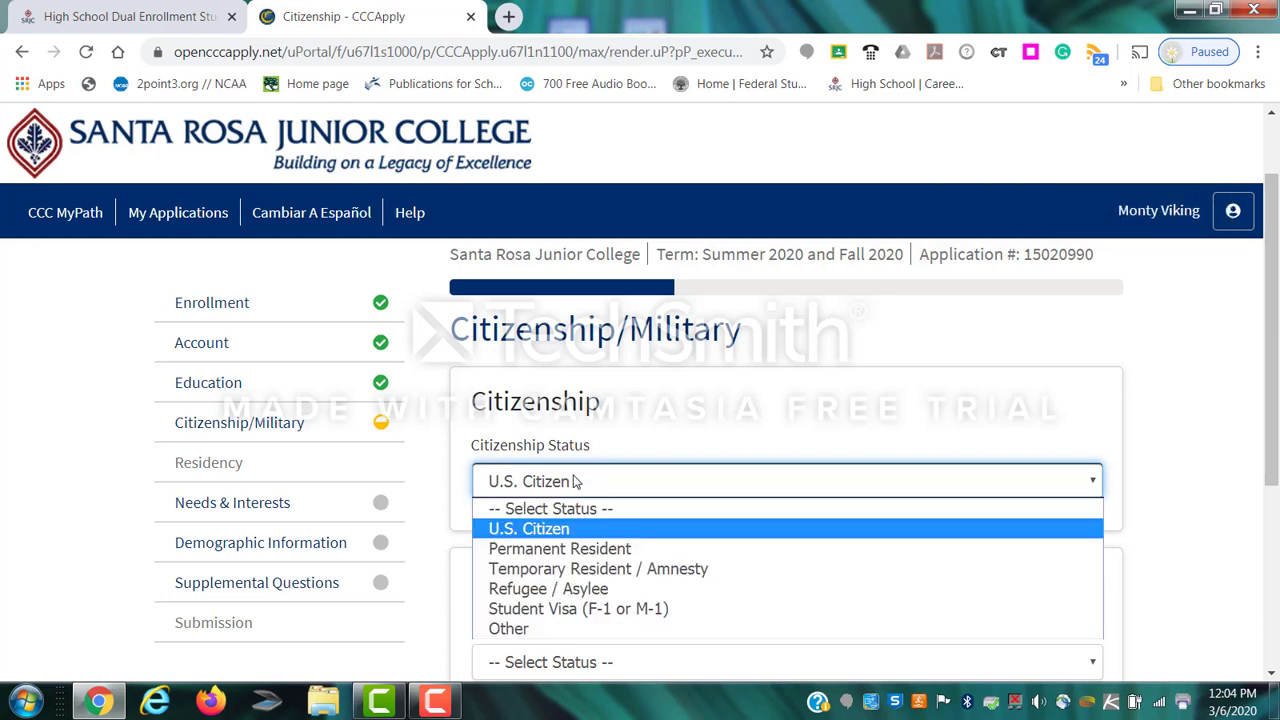
click(579, 549)
click(544, 615)
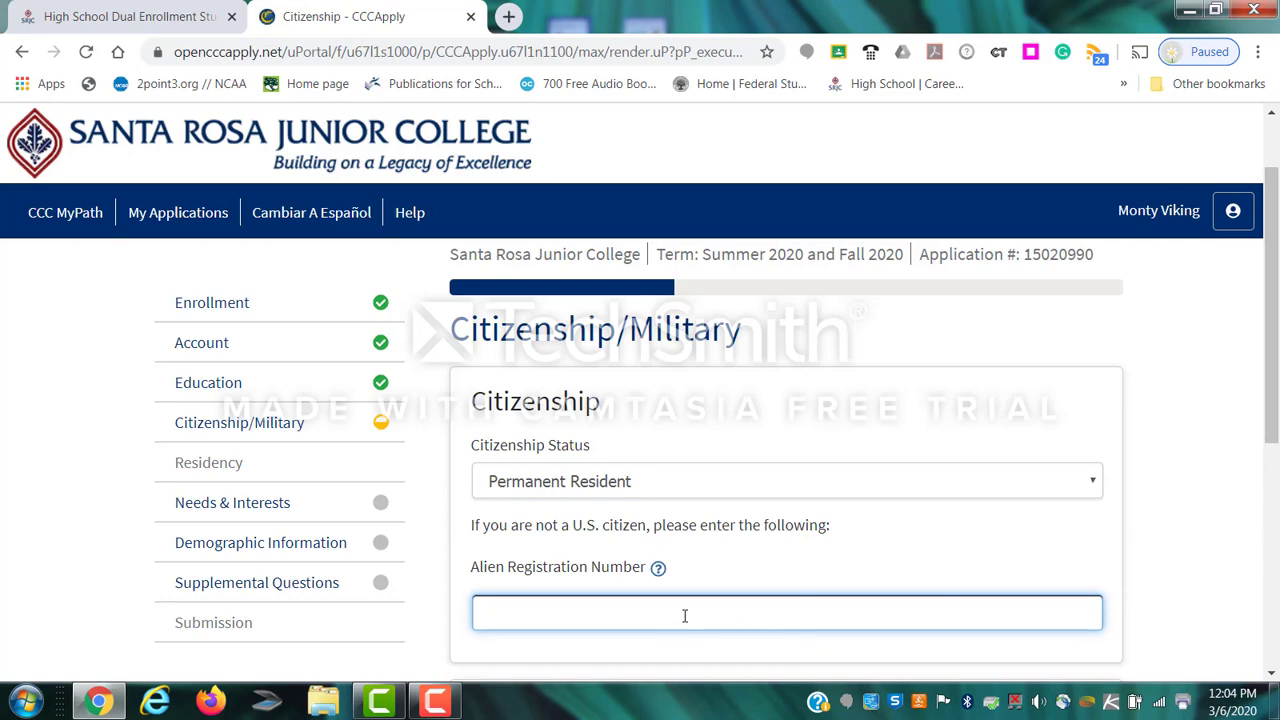
click(575, 484)
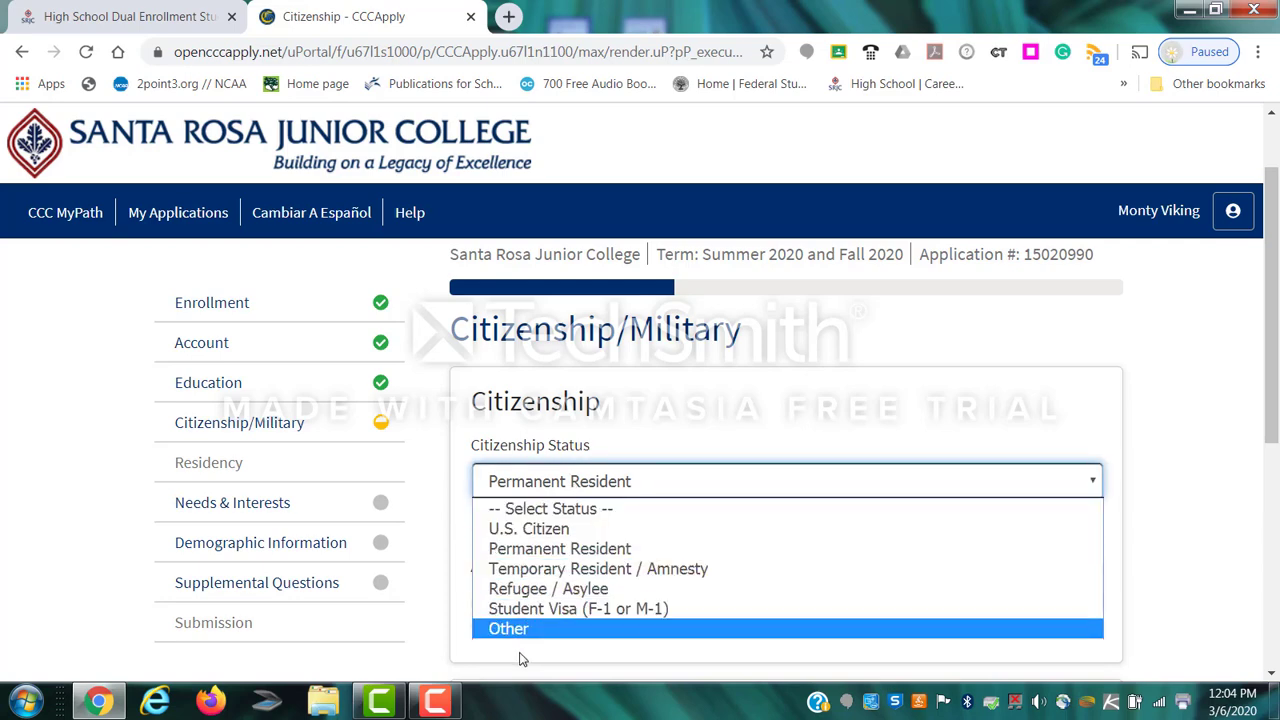
click(522, 628)
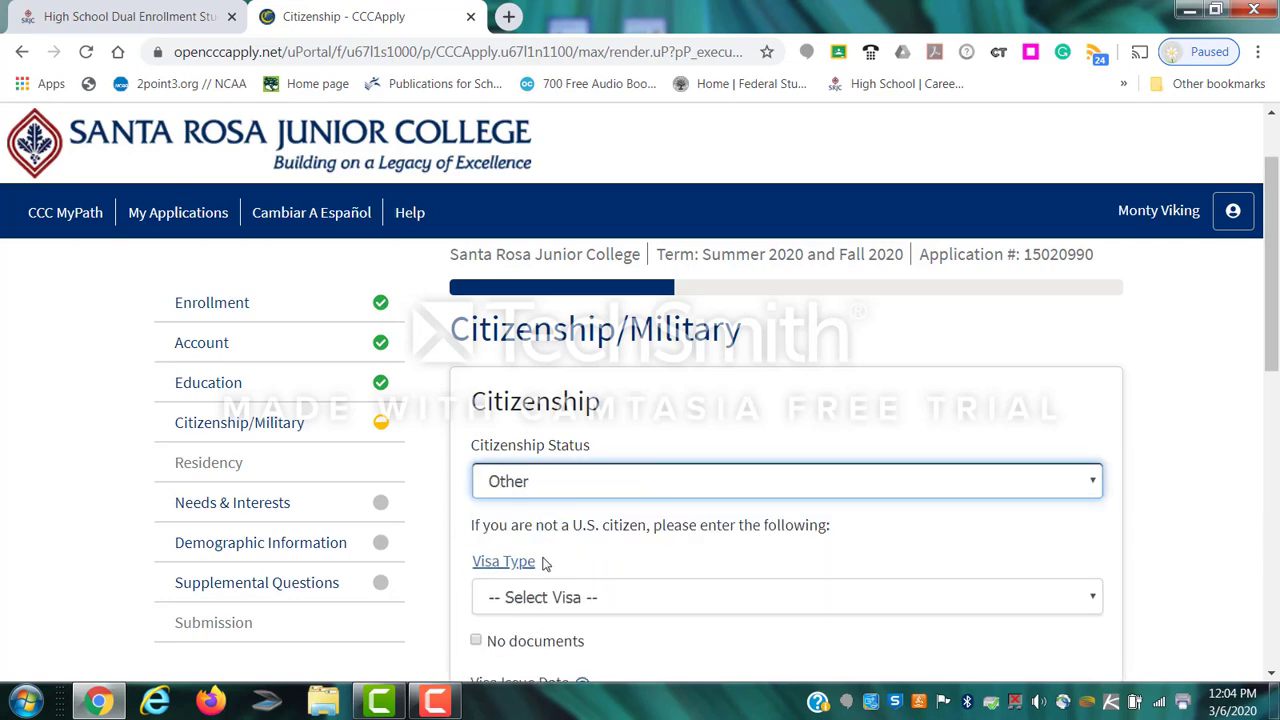
scroll(545, 563, down, 1)
click(476, 545)
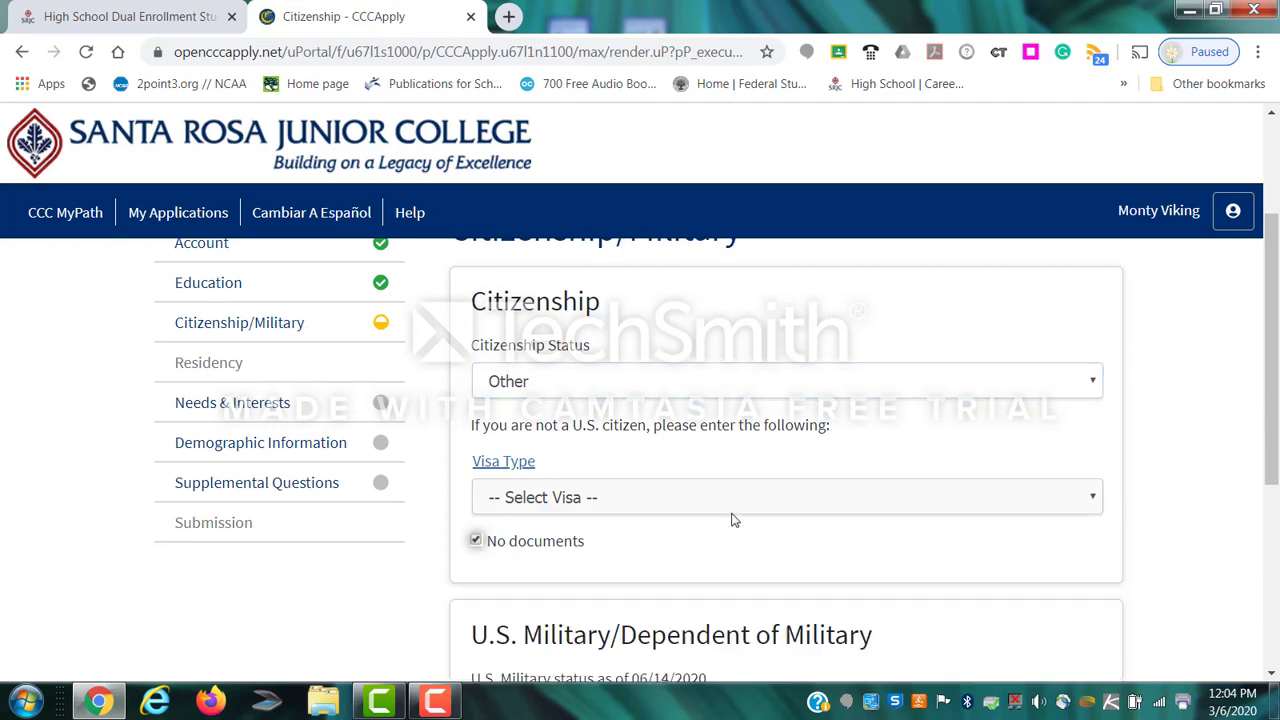
Set military status to 'None apply to me' and save the page.
scroll(731, 518, down, 3)
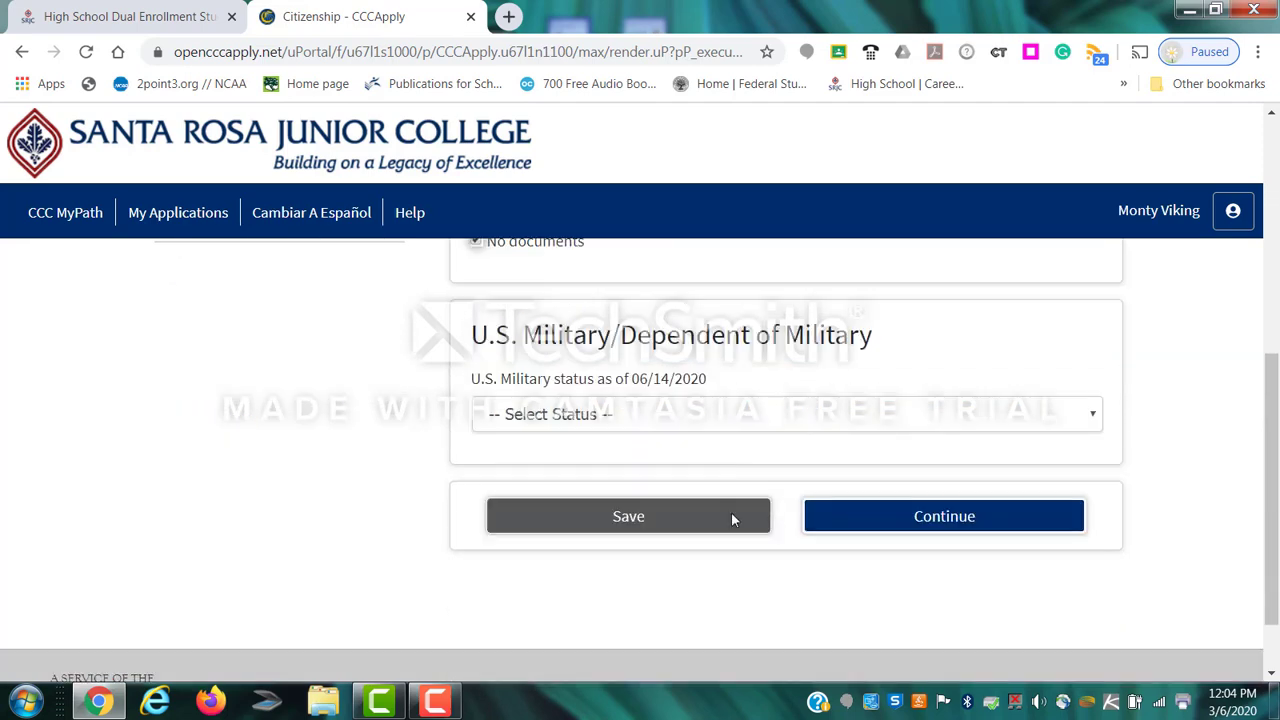
click(580, 414)
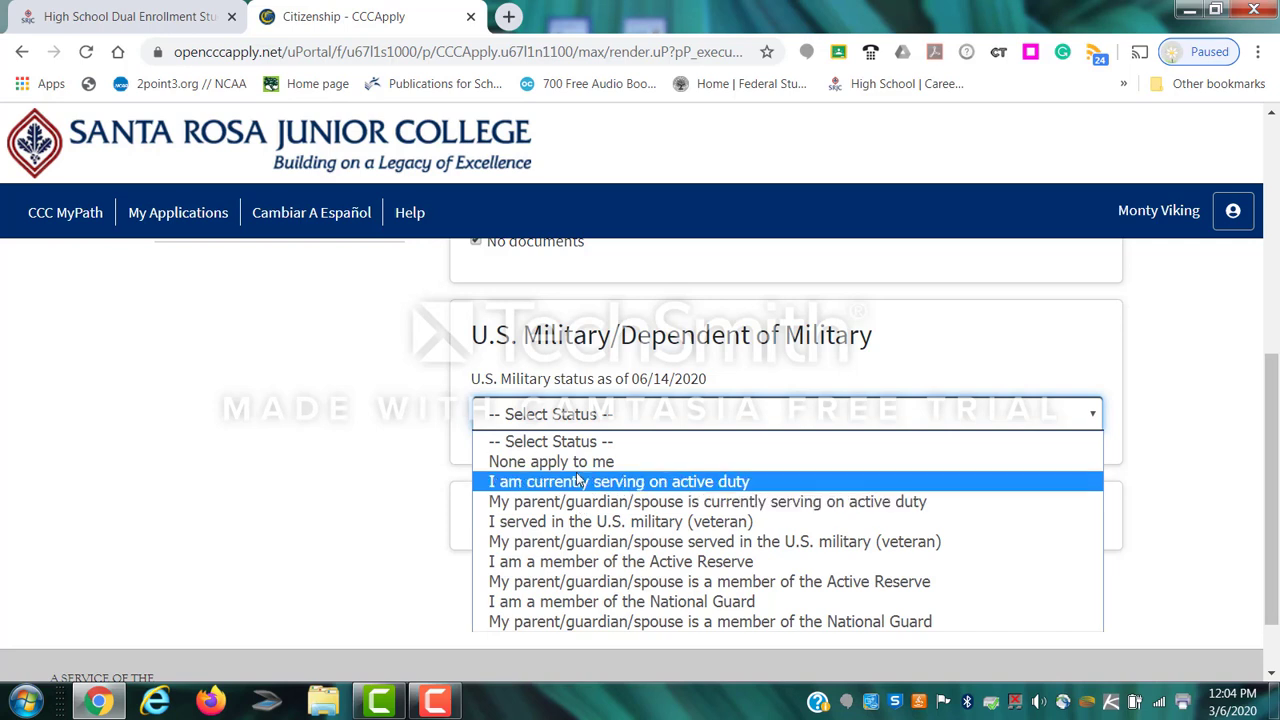
click(580, 470)
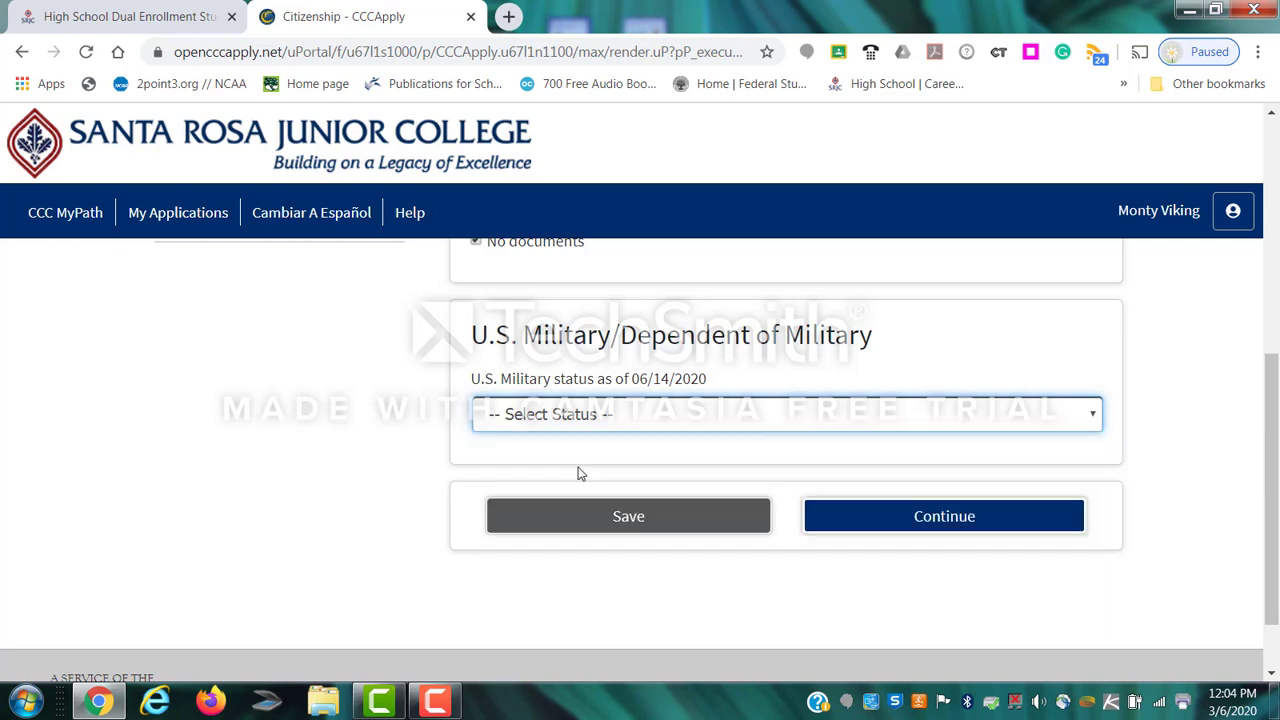
click(946, 517)
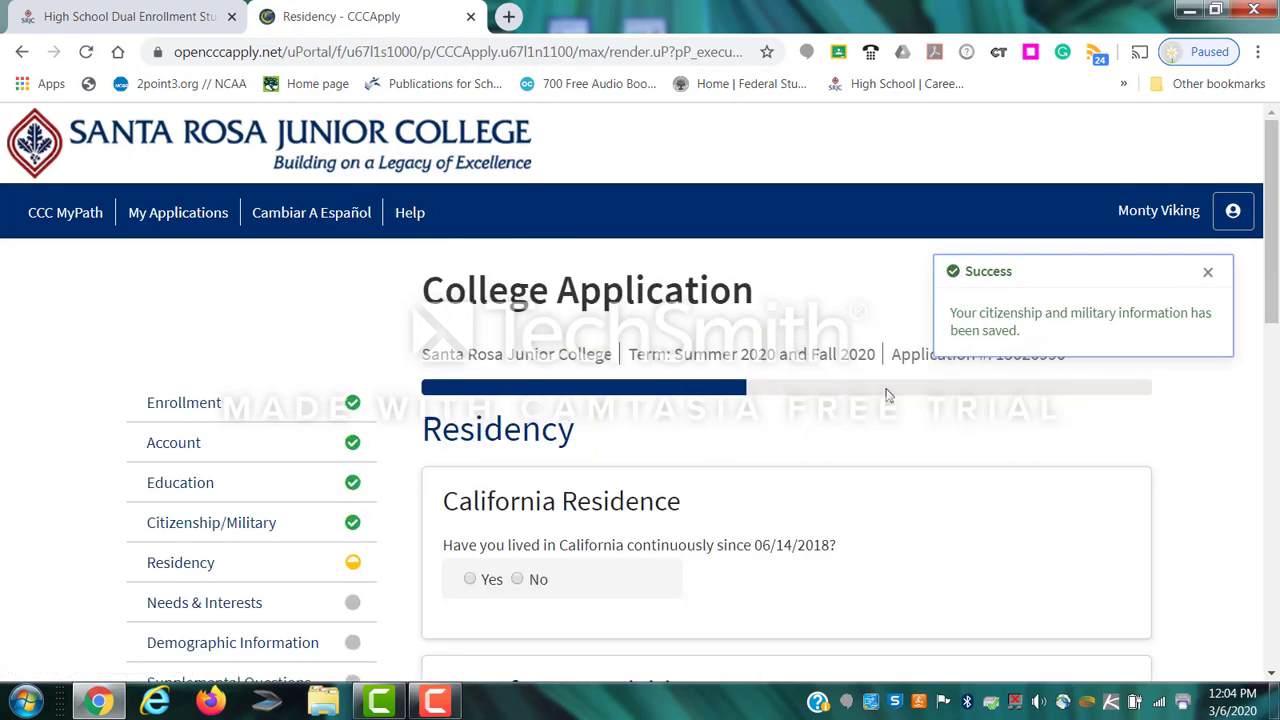
Dismiss the save notice, answer Yes to California residence and No to homelessness and foster care.
click(1208, 273)
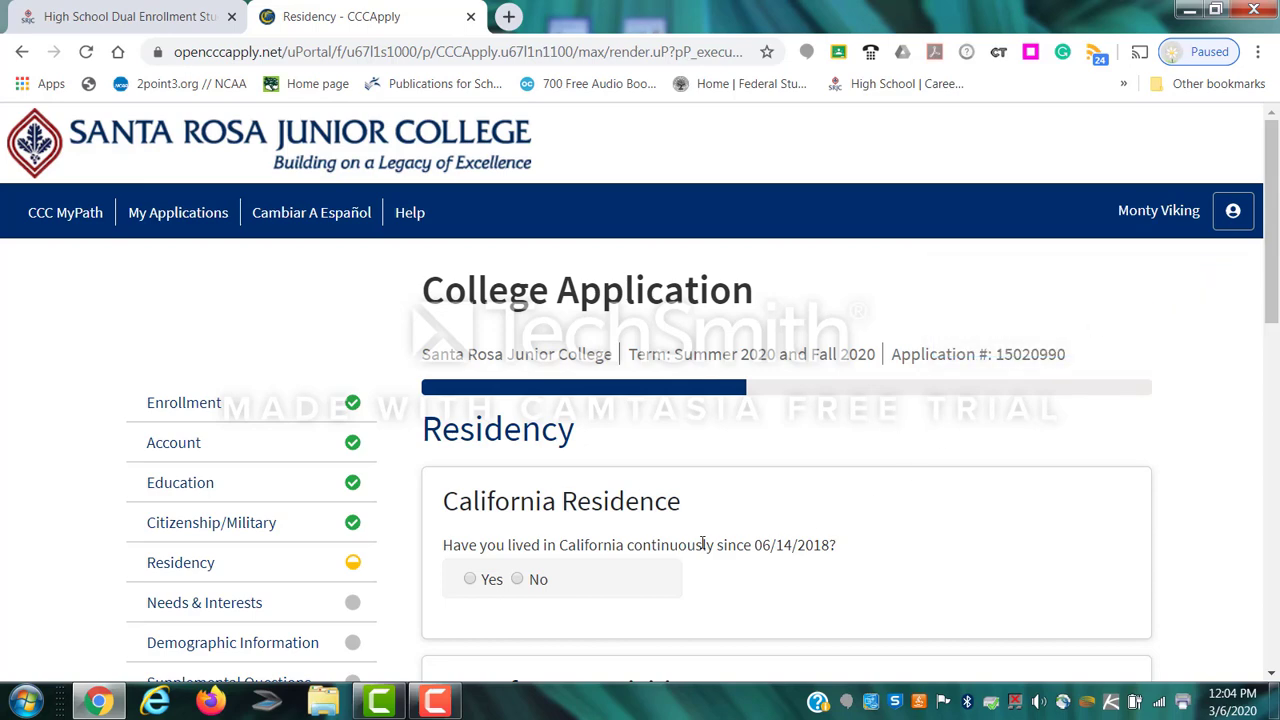
scroll(703, 543, down, 1)
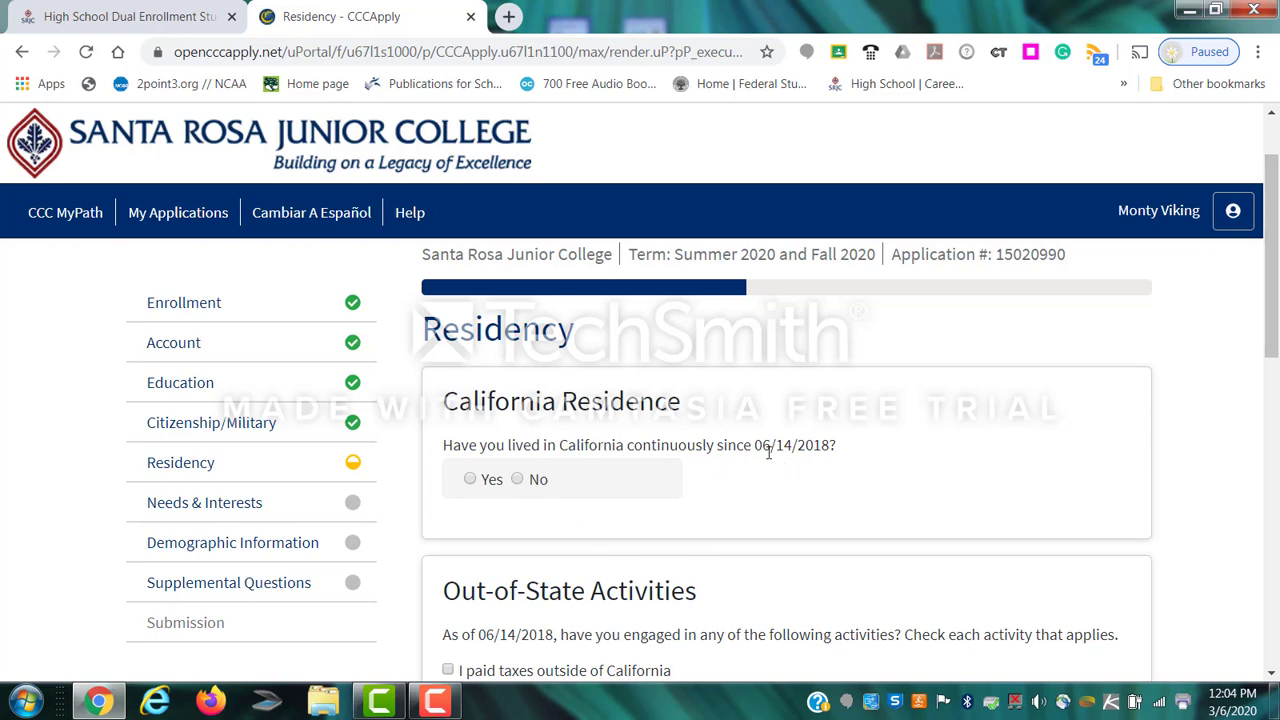
click(470, 479)
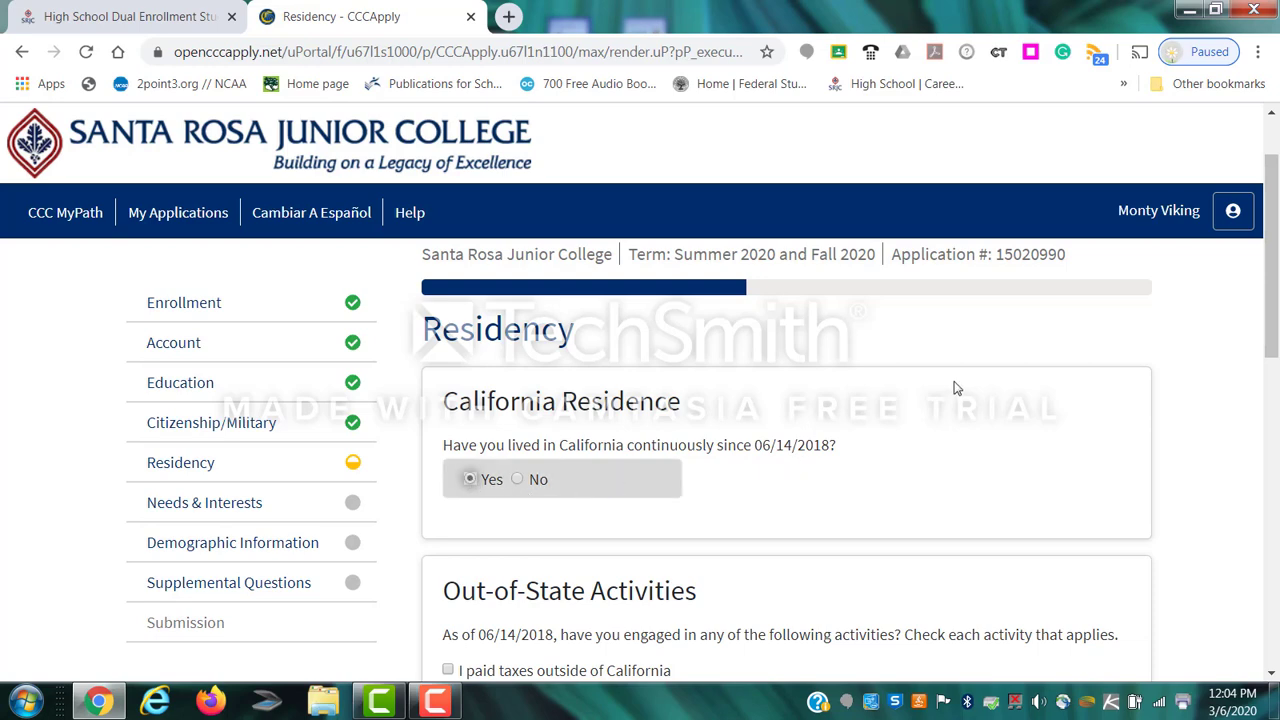
scroll(948, 389, down, 3)
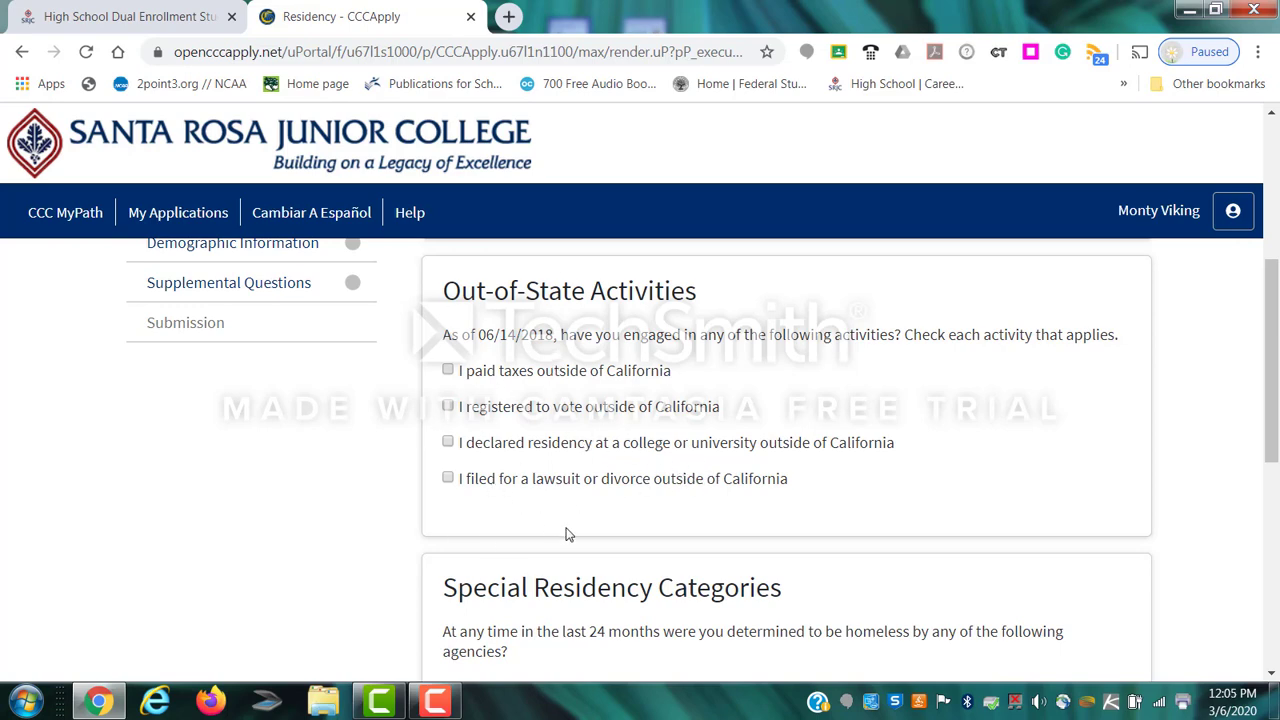
scroll(565, 535, down, 3)
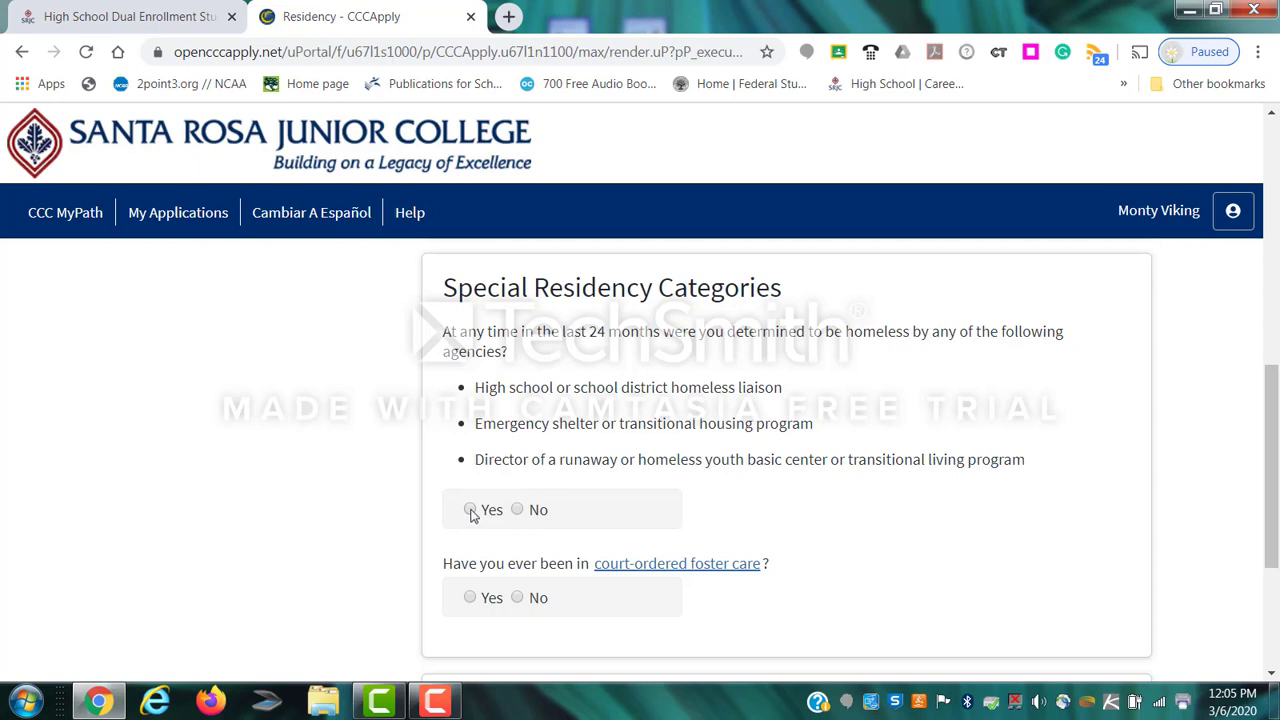
click(517, 510)
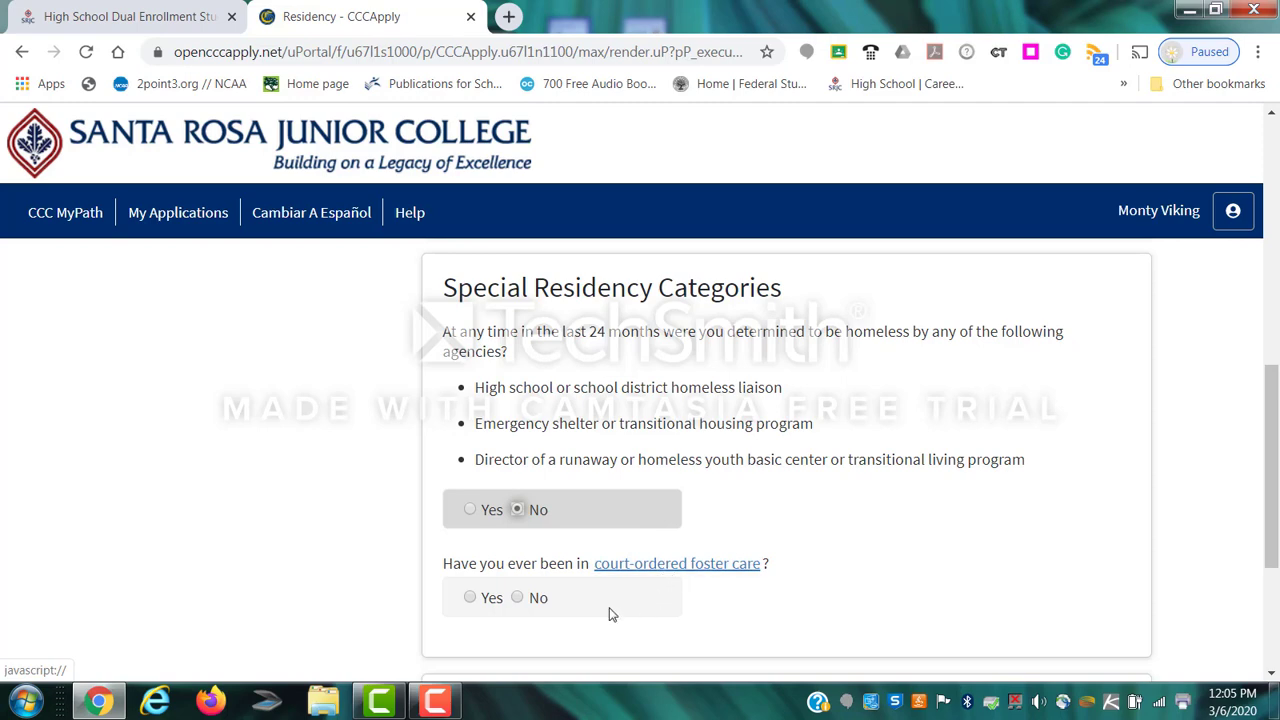
click(517, 597)
scroll(530, 590, down, 2)
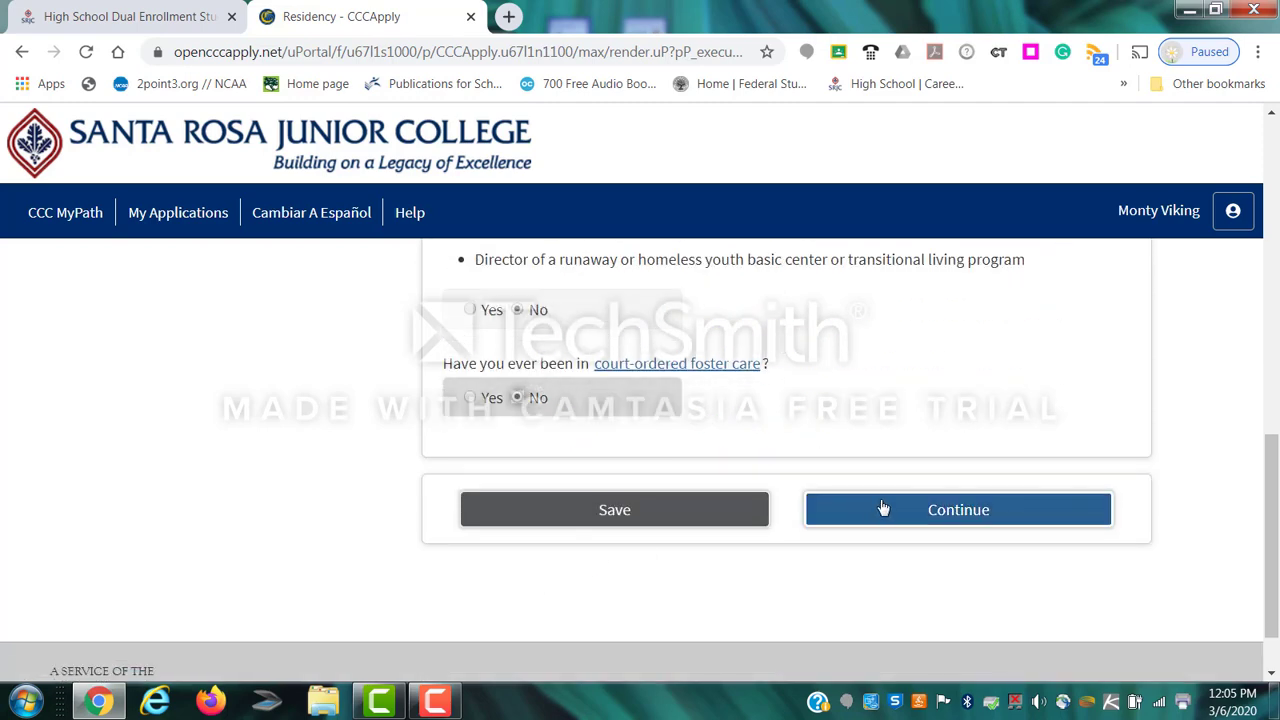
click(950, 519)
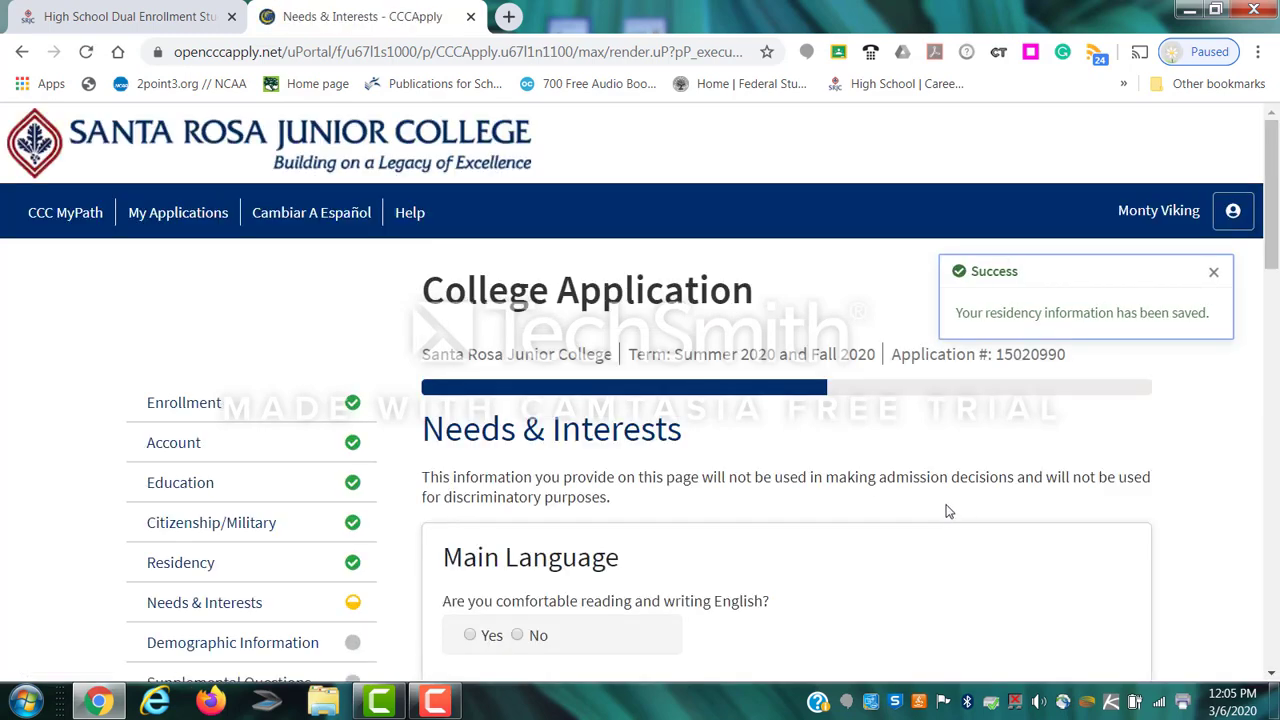
Answer Yes to English and college money info, No to TANF/CalWORKs, and not interested in sports.
scroll(703, 548, down, 1)
scroll(703, 548, down, 1)
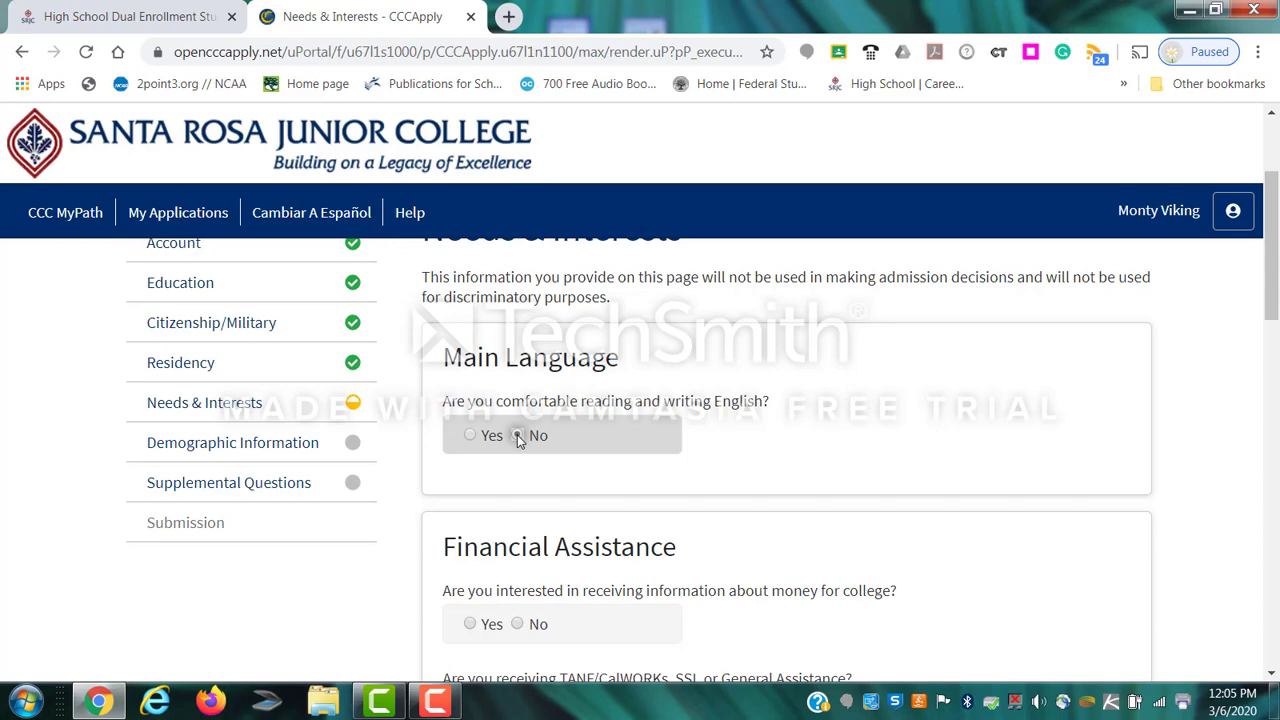
click(471, 437)
scroll(774, 428, down, 3)
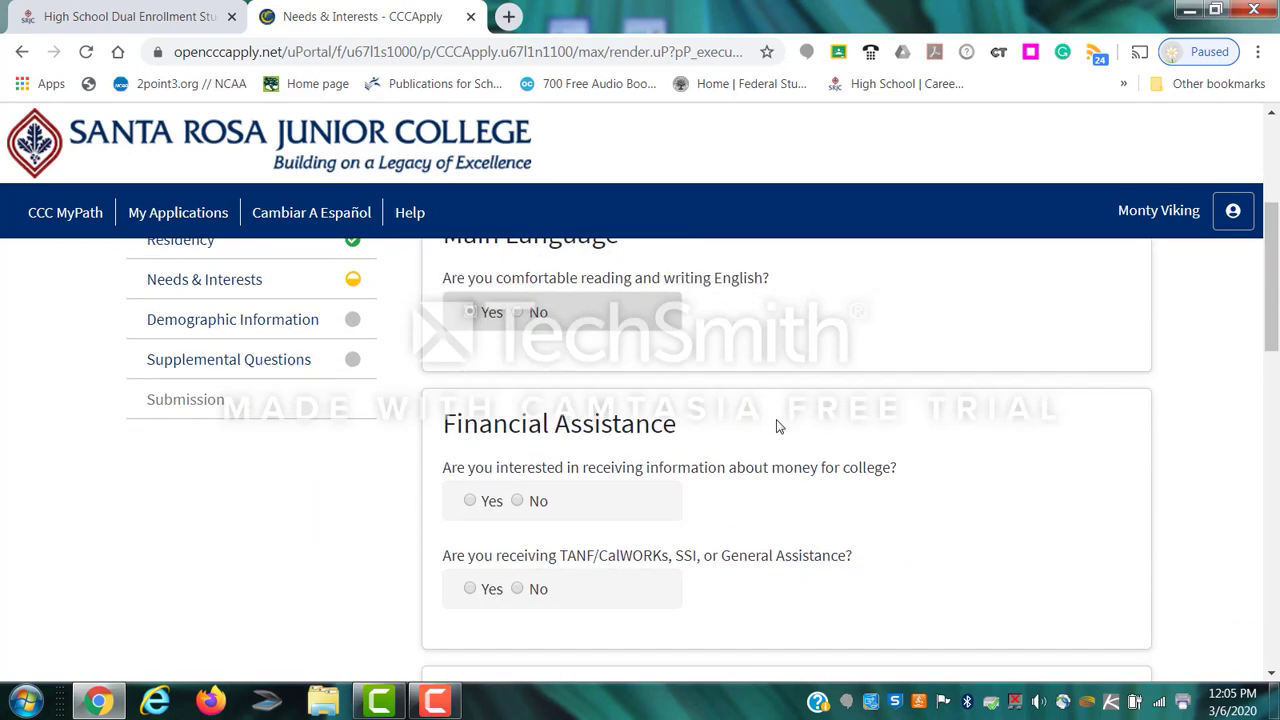
scroll(772, 426, up, 1)
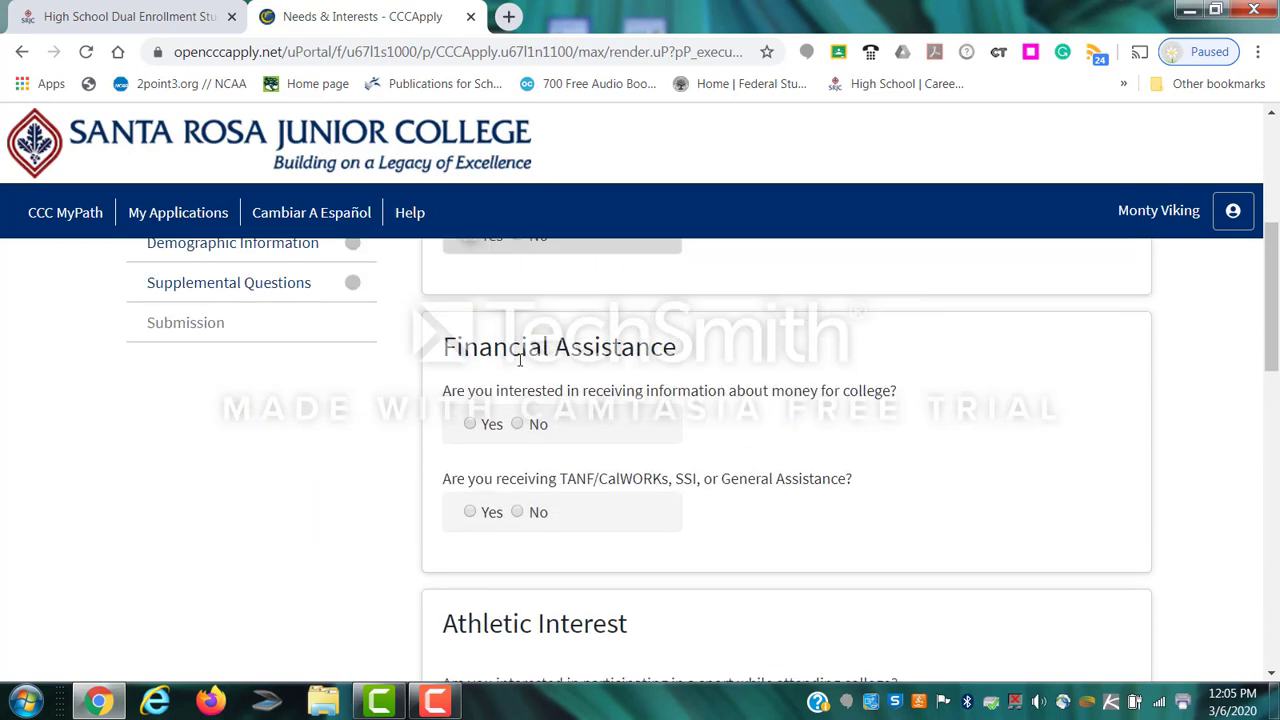
click(471, 425)
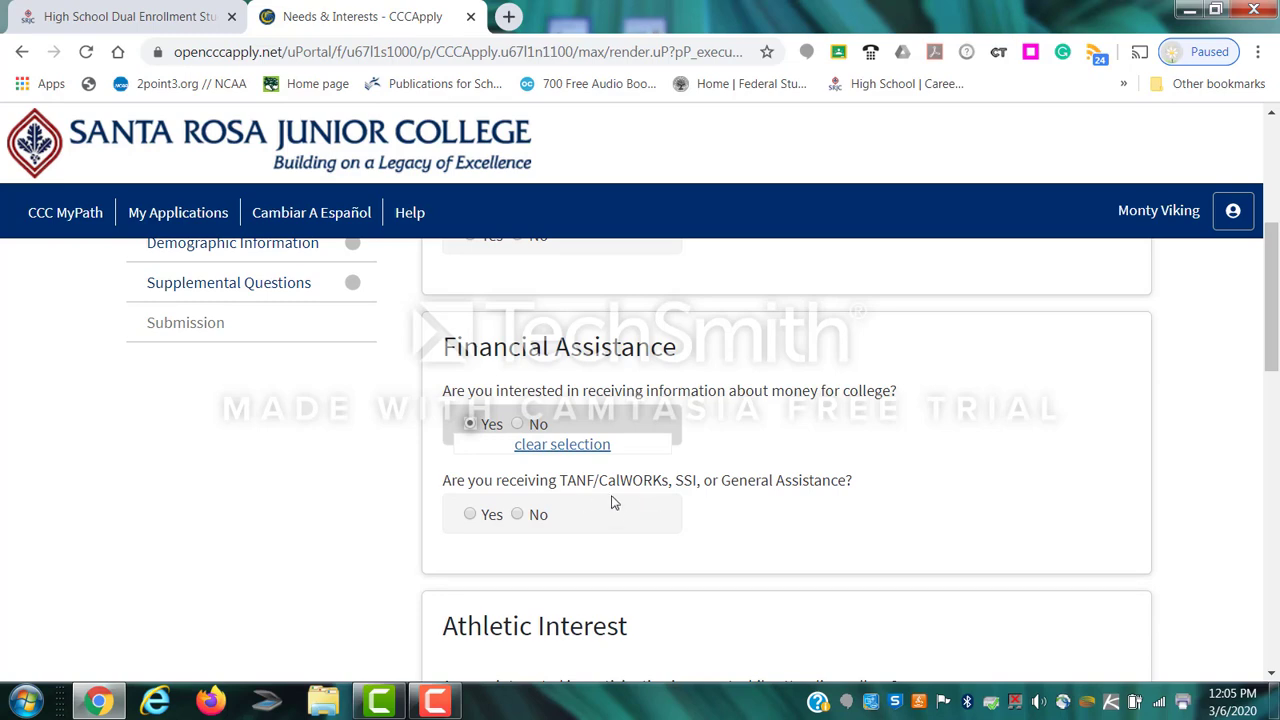
click(518, 515)
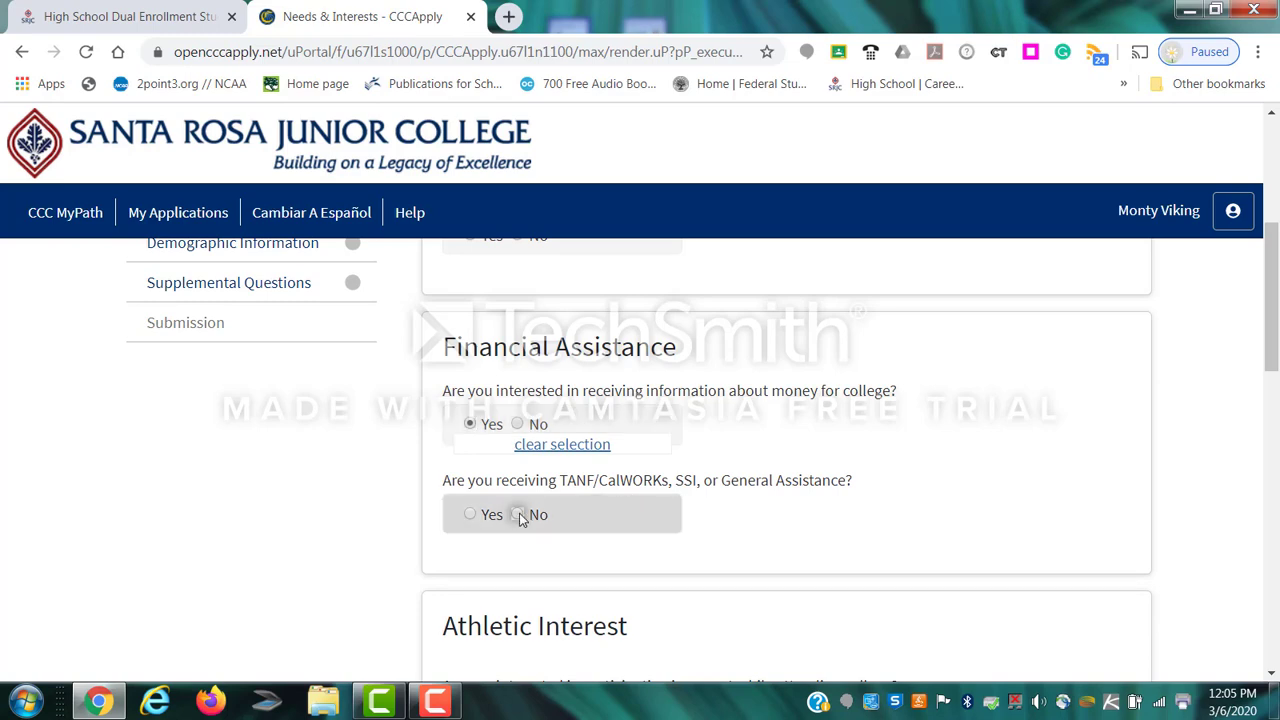
scroll(634, 497, down, 3)
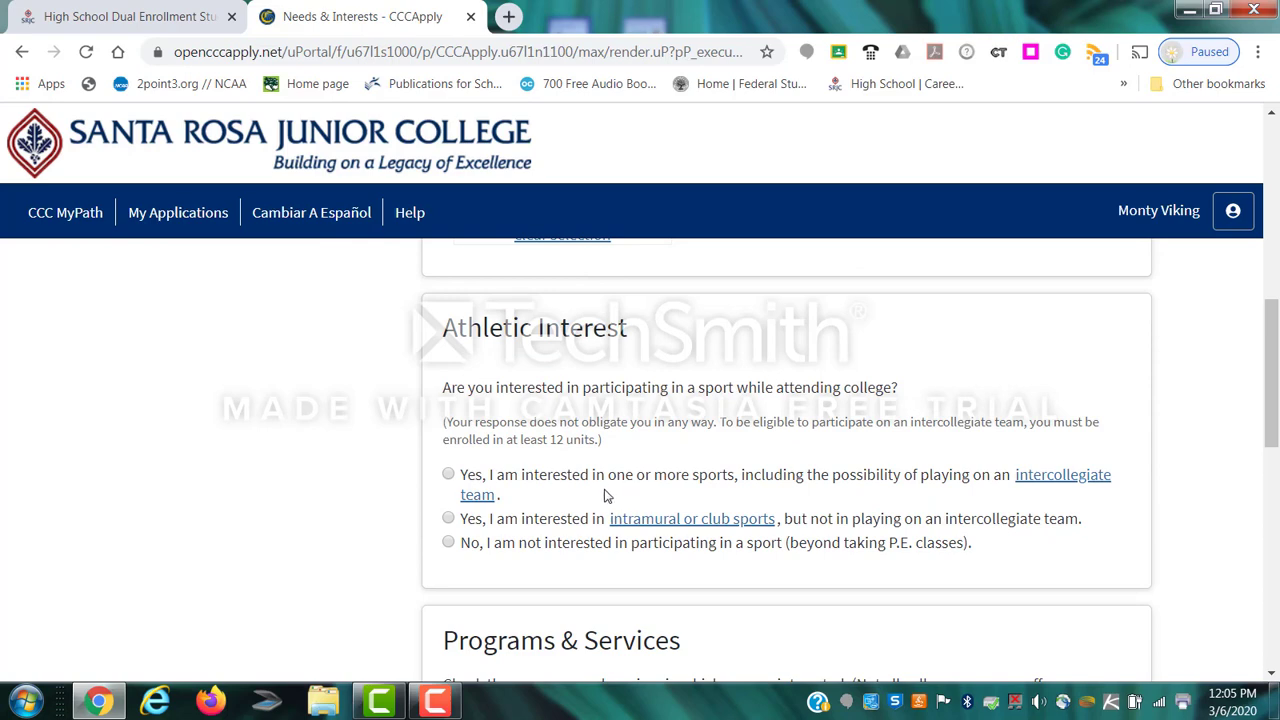
click(448, 544)
scroll(210, 451, down, 3)
scroll(210, 451, down, 1)
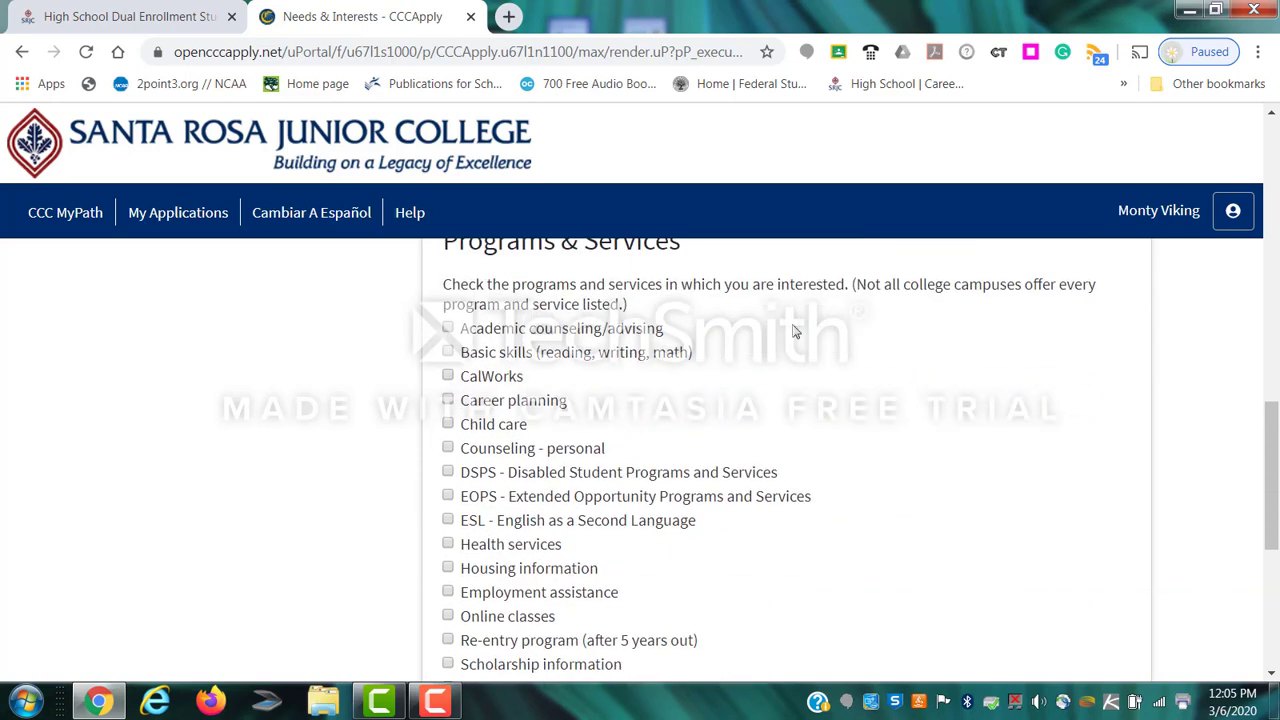
Tick Academic counseling, Basic skills, personal Counseling, EOPS, Online classes, Scholarship information and Tutoring, then continue.
click(448, 330)
click(447, 354)
click(448, 450)
click(447, 498)
scroll(515, 510, down, 1)
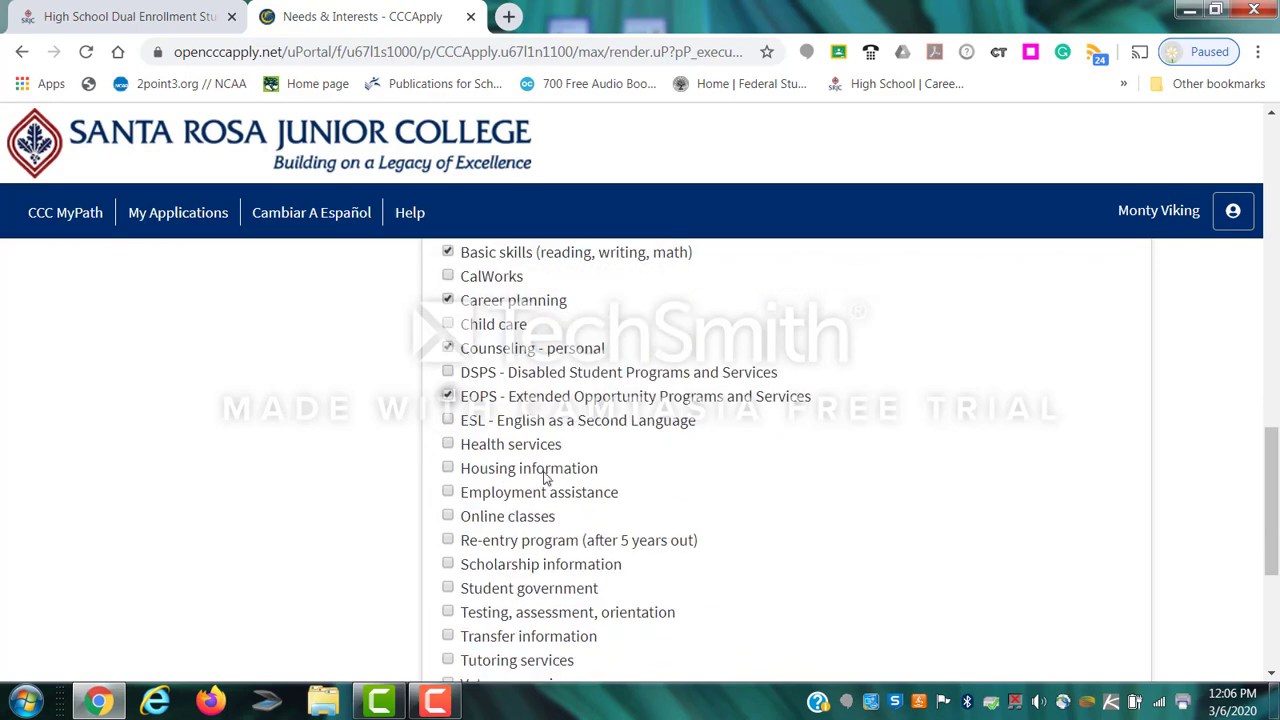
click(448, 516)
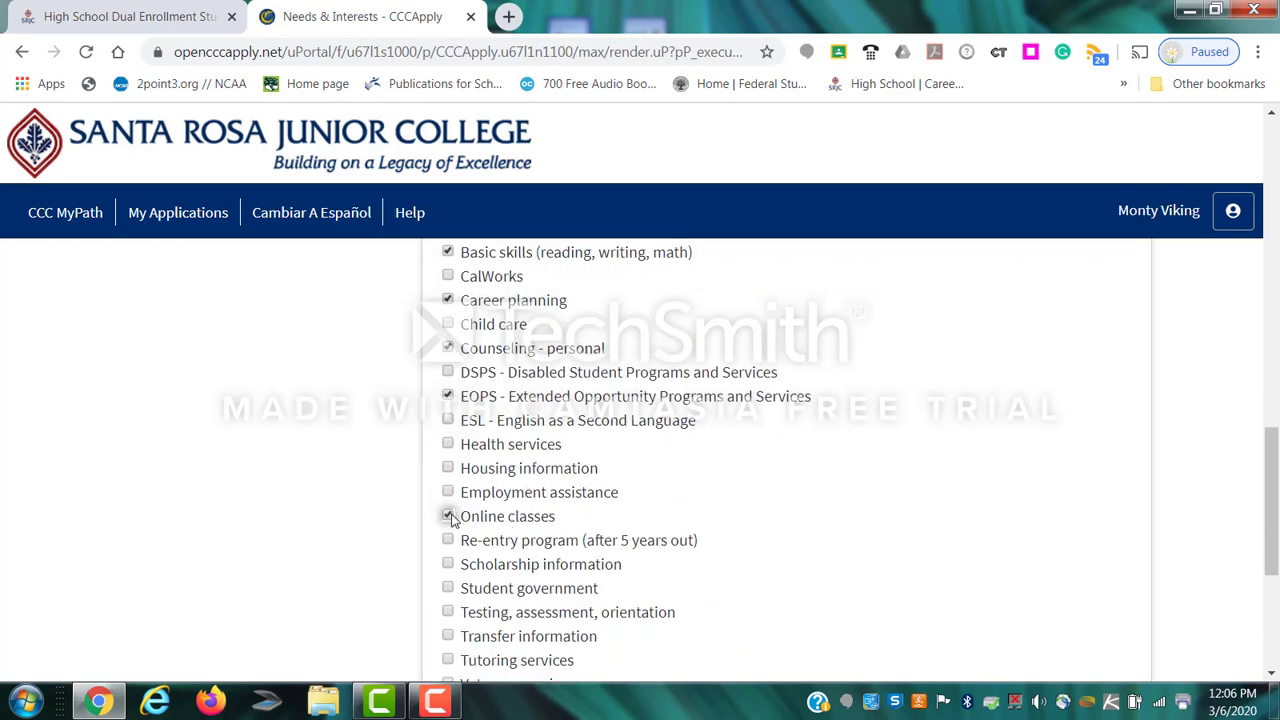
scroll(603, 484, down, 1)
click(448, 464)
click(448, 560)
scroll(391, 571, down, 1)
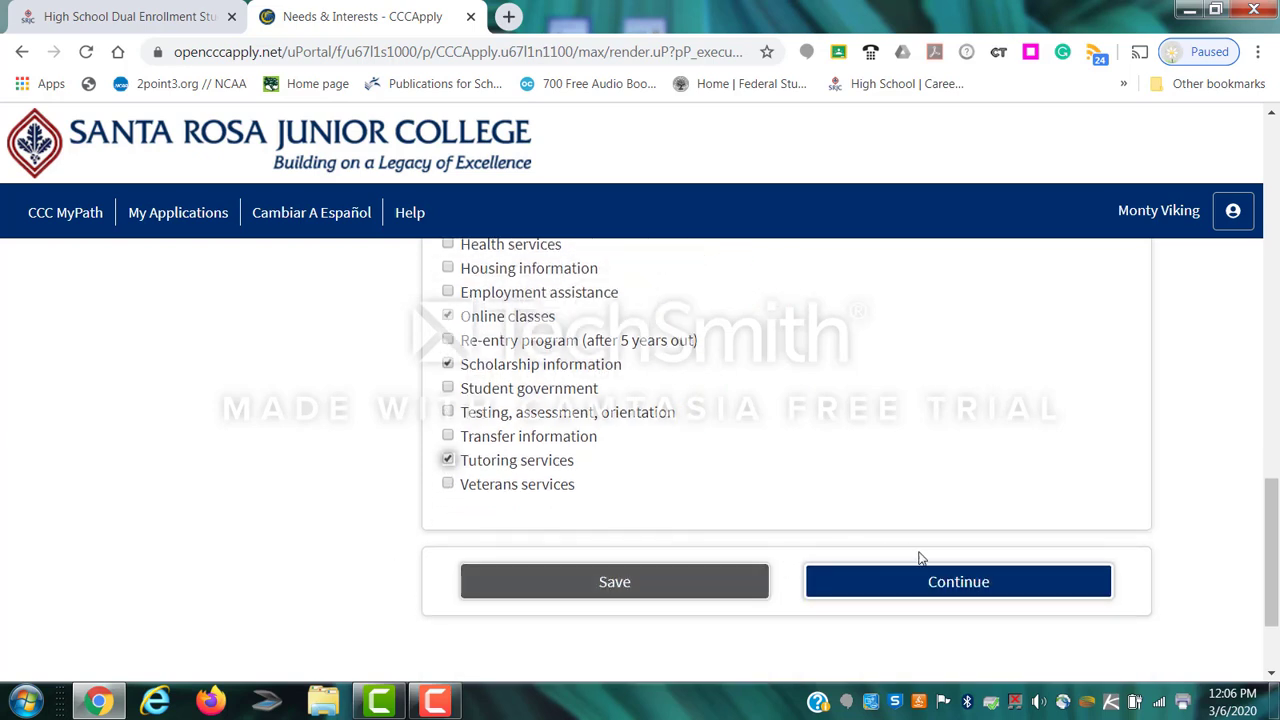
click(928, 583)
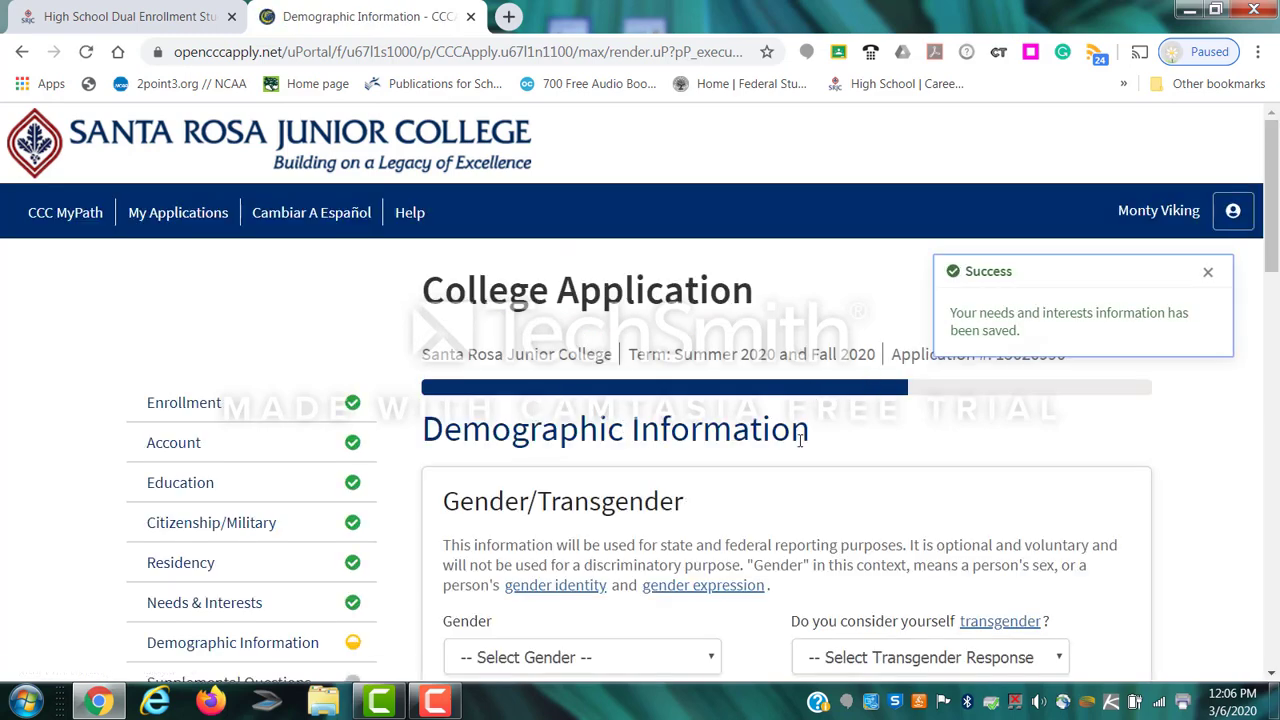
Set gender, transgender and sexual orientation answers to Decline to State.
scroll(800, 440, down, 2)
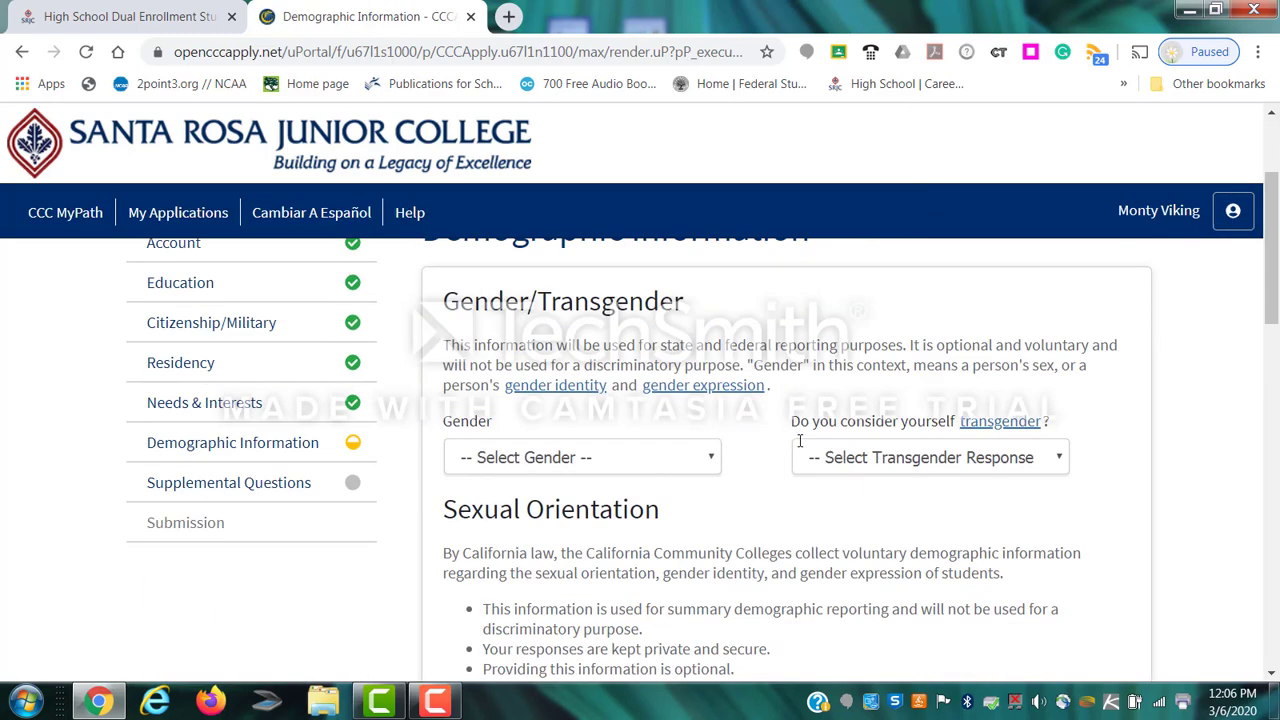
click(535, 459)
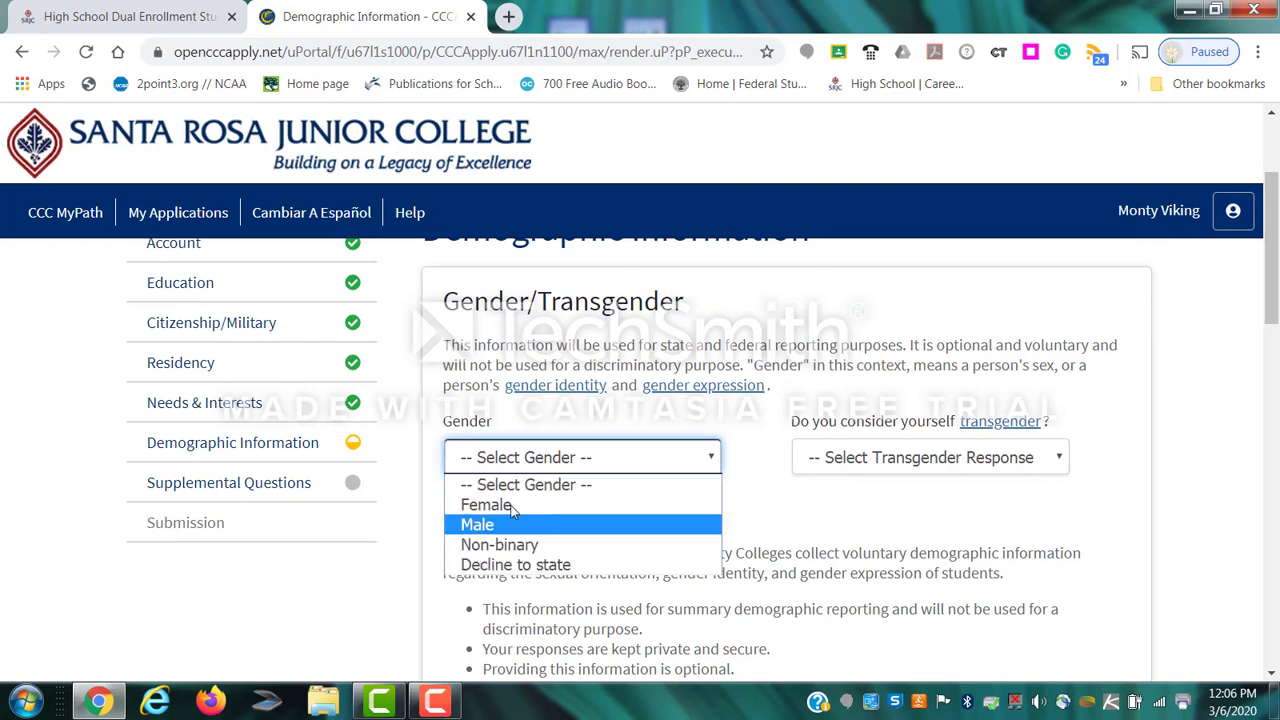
click(517, 566)
click(918, 465)
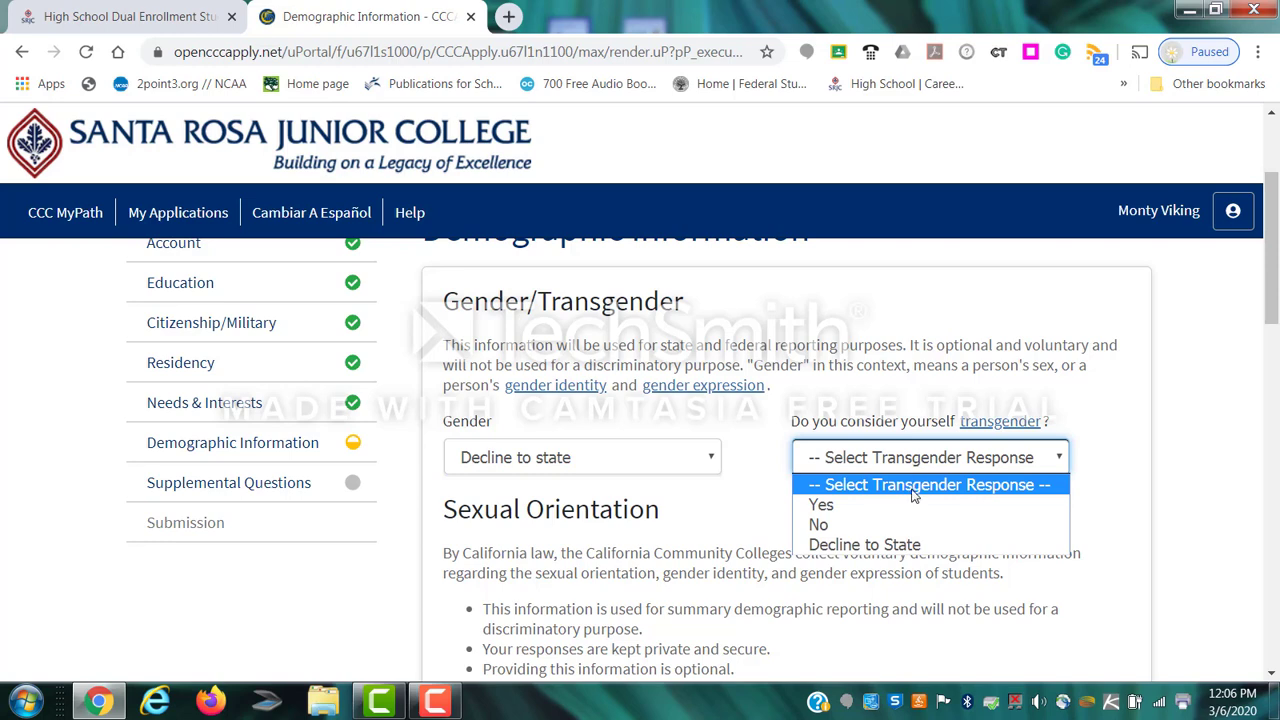
click(905, 545)
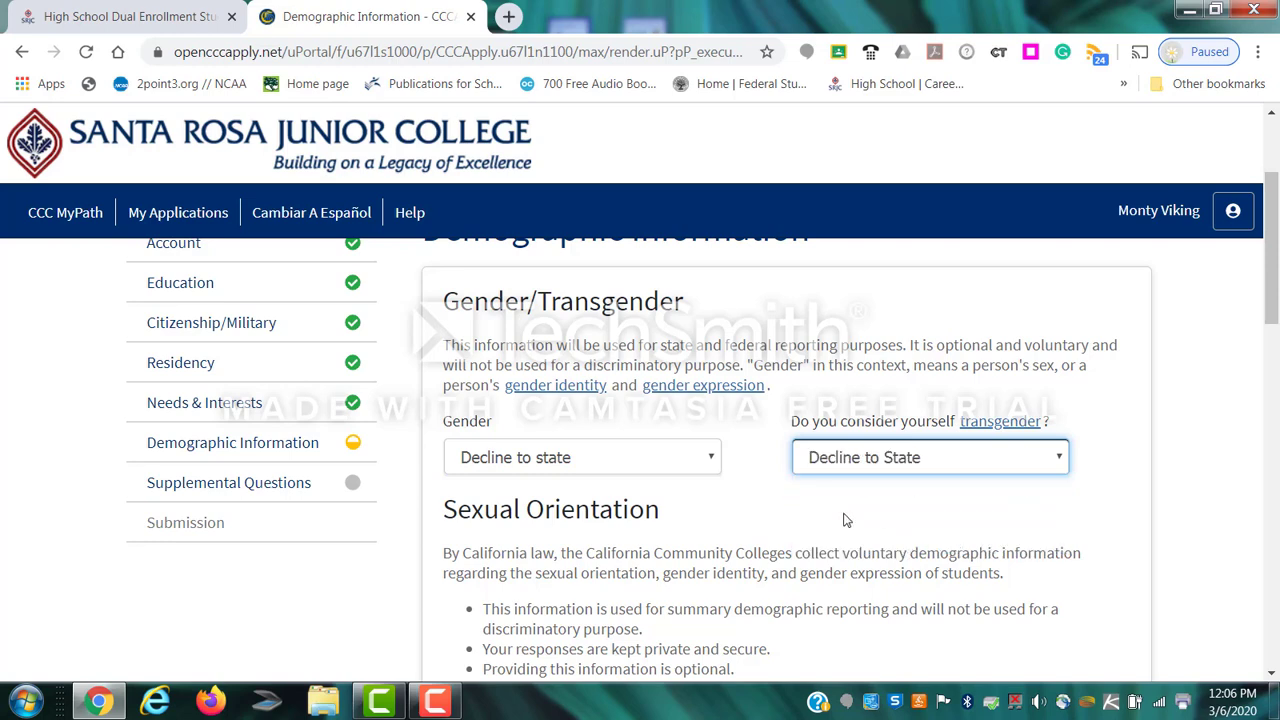
scroll(759, 530, down, 2)
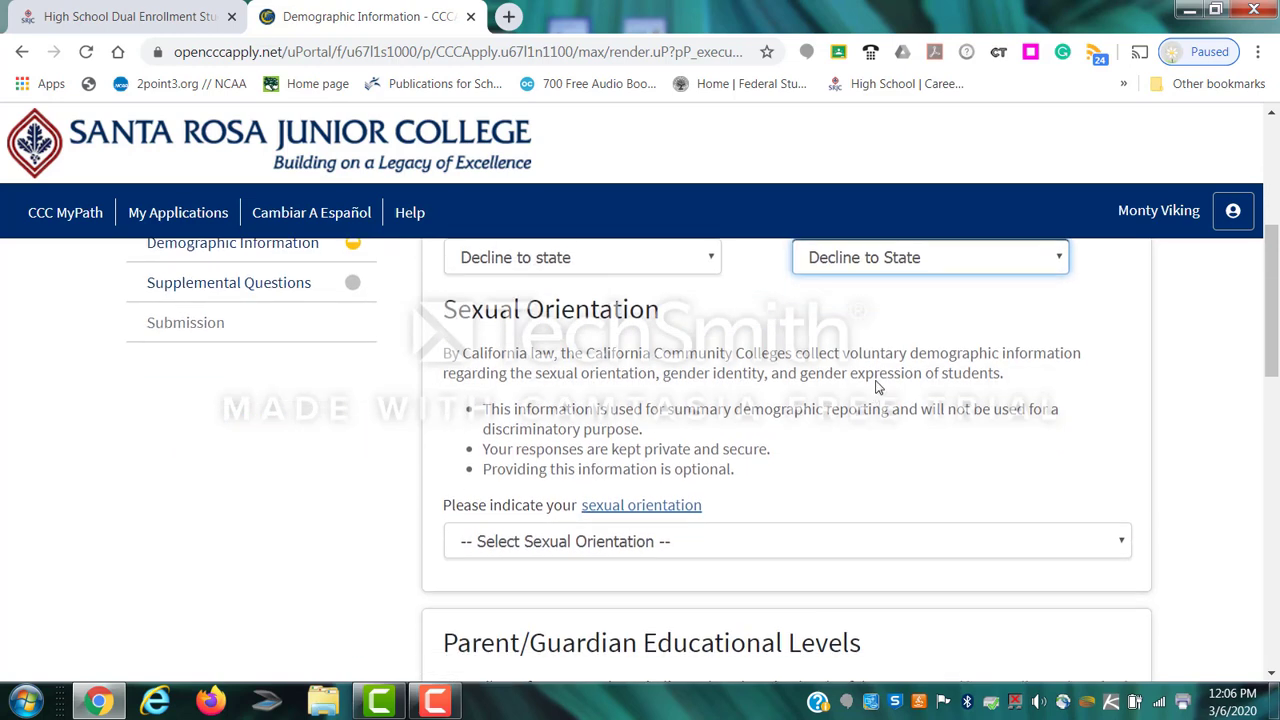
click(620, 545)
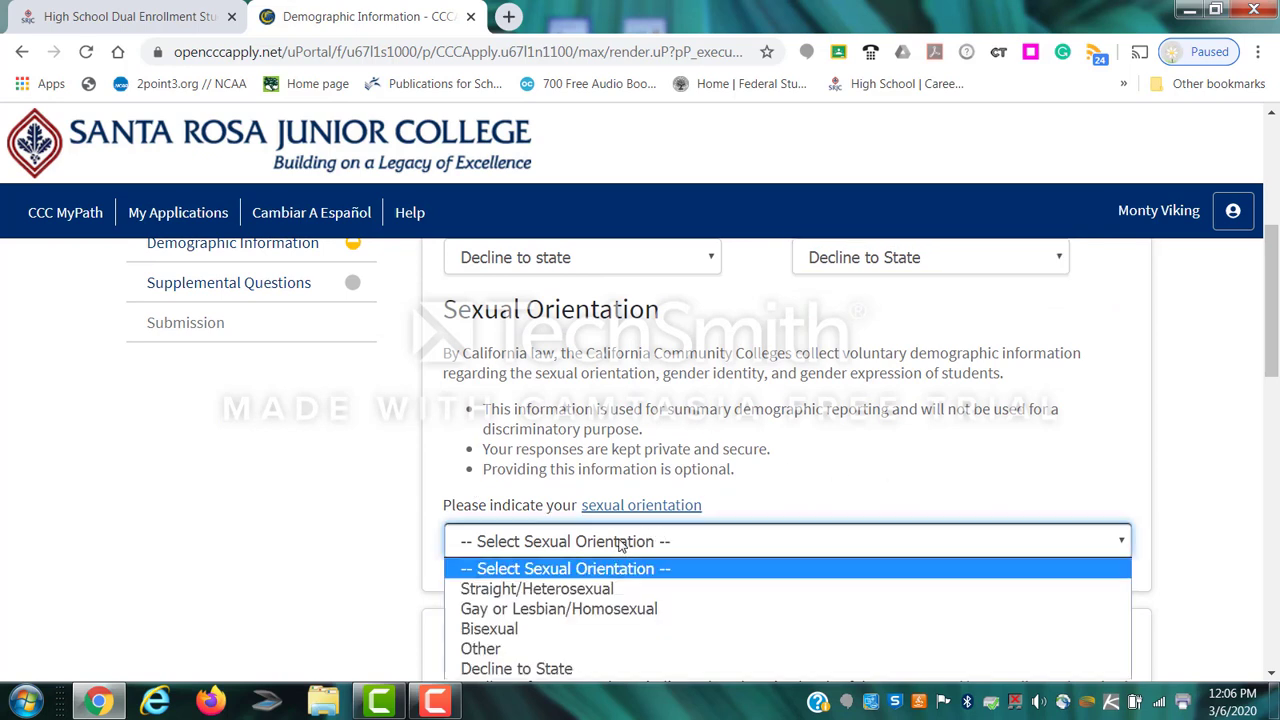
click(550, 672)
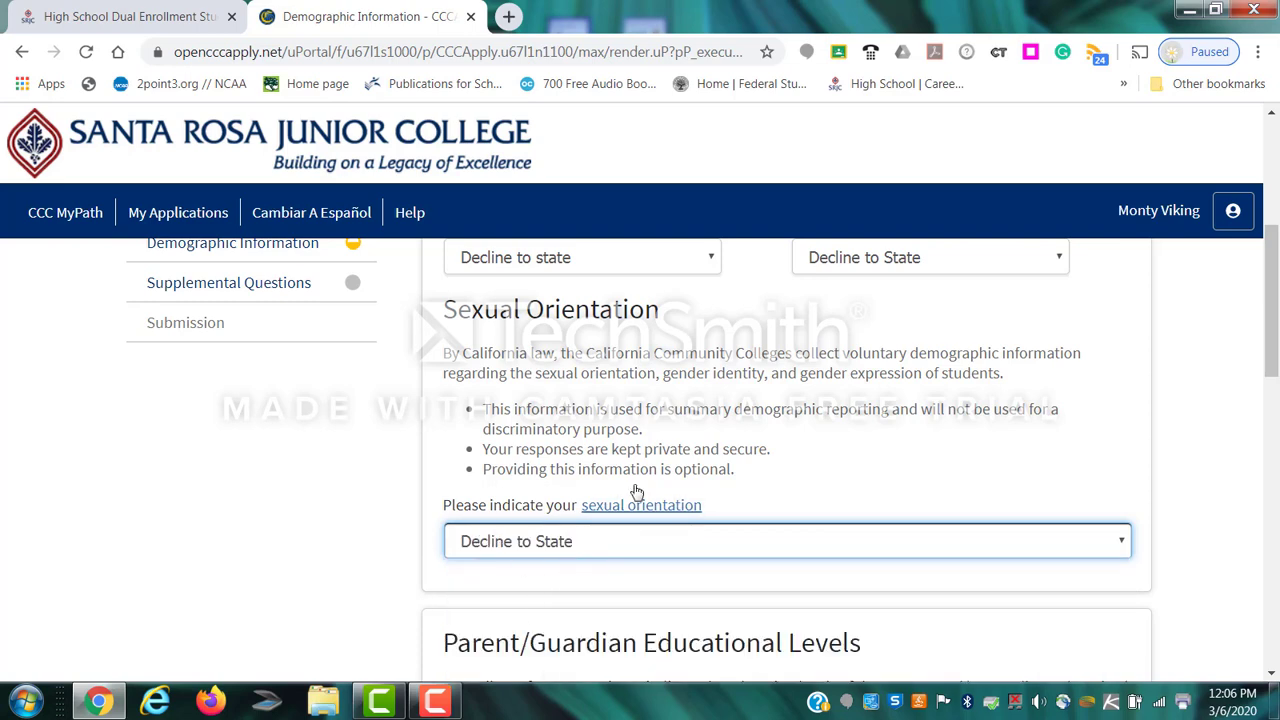
Set Parent or Guardian 1 education to Unknown and Parent 2 to high school graduate.
scroll(638, 478, up, 1)
scroll(764, 456, up, 1)
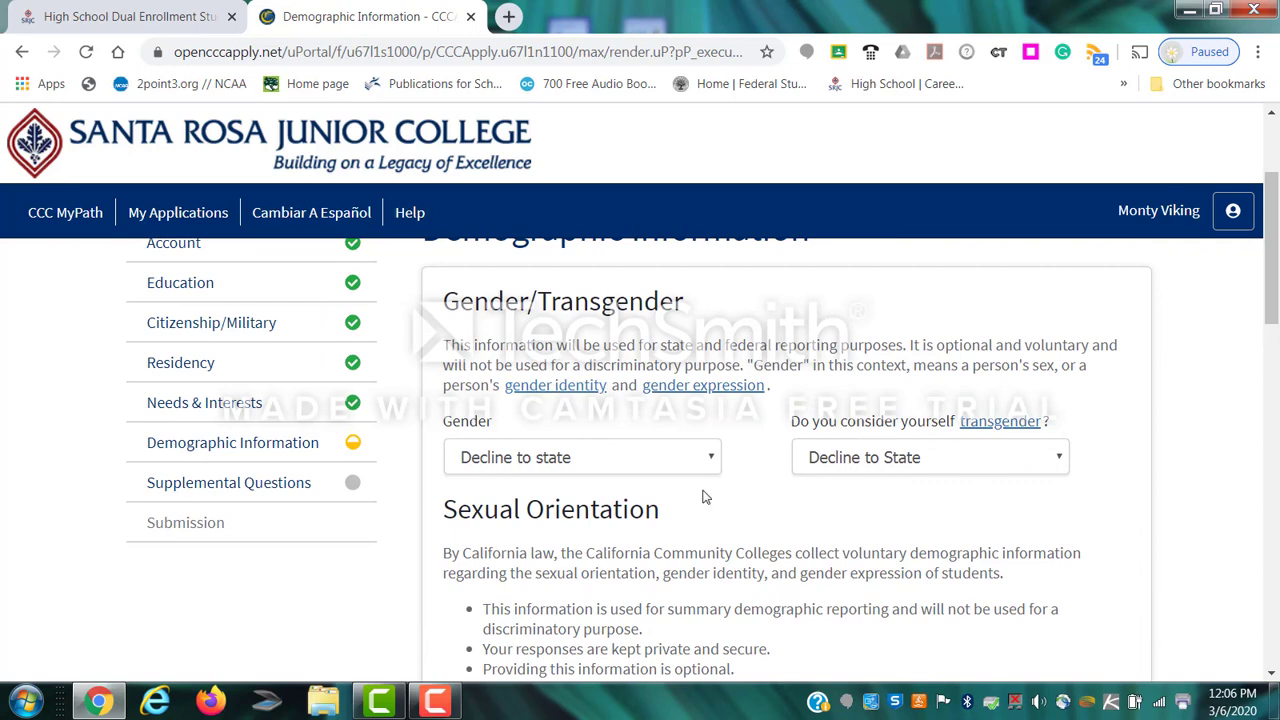
scroll(651, 552, down, 1)
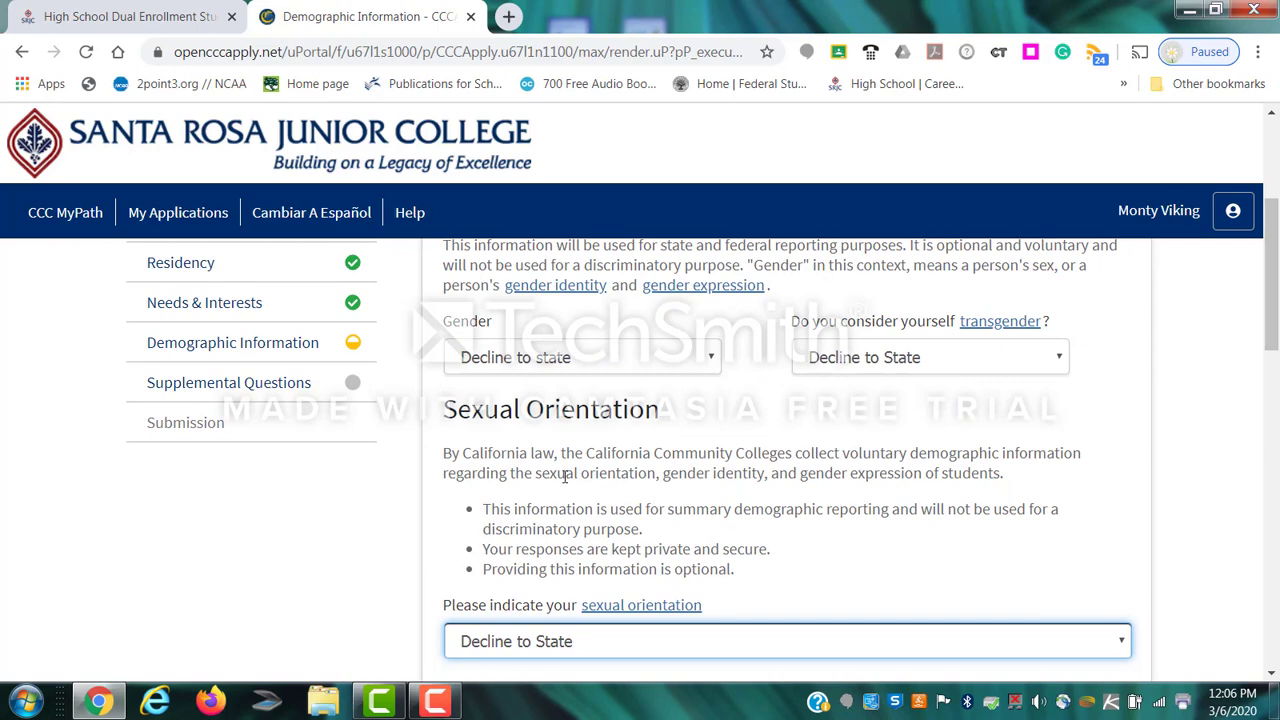
scroll(562, 471, down, 1)
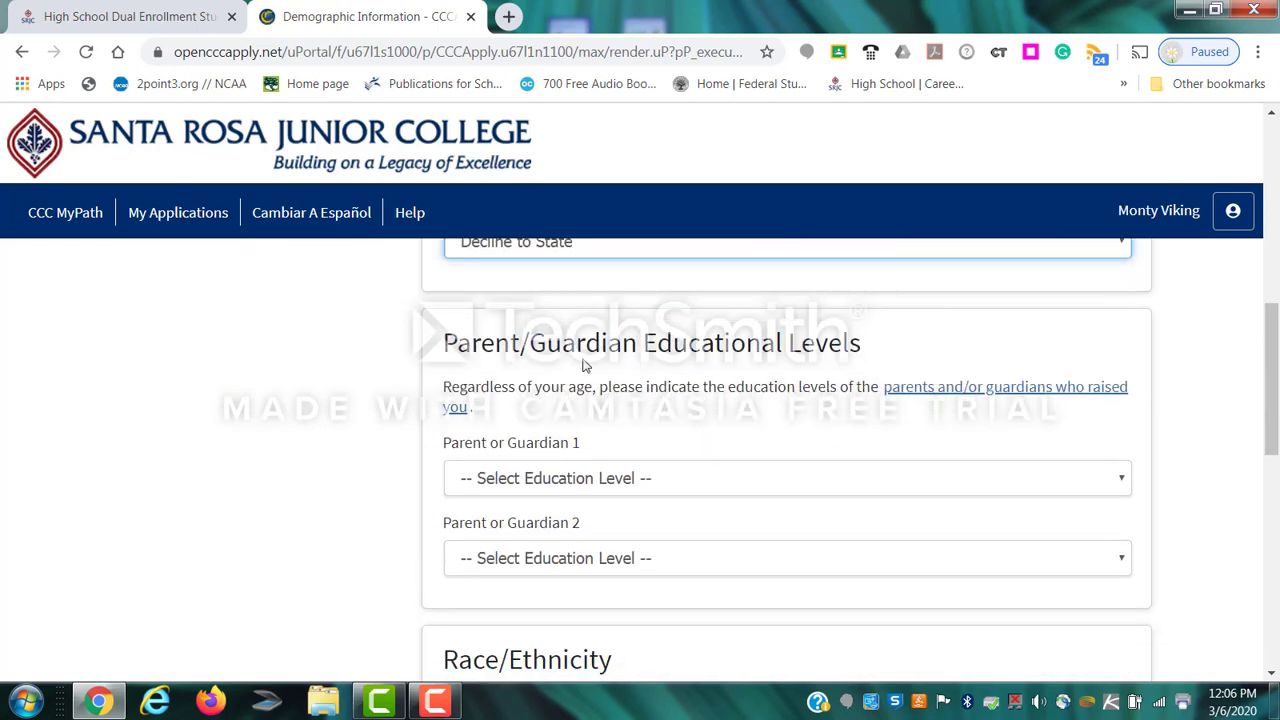
click(560, 490)
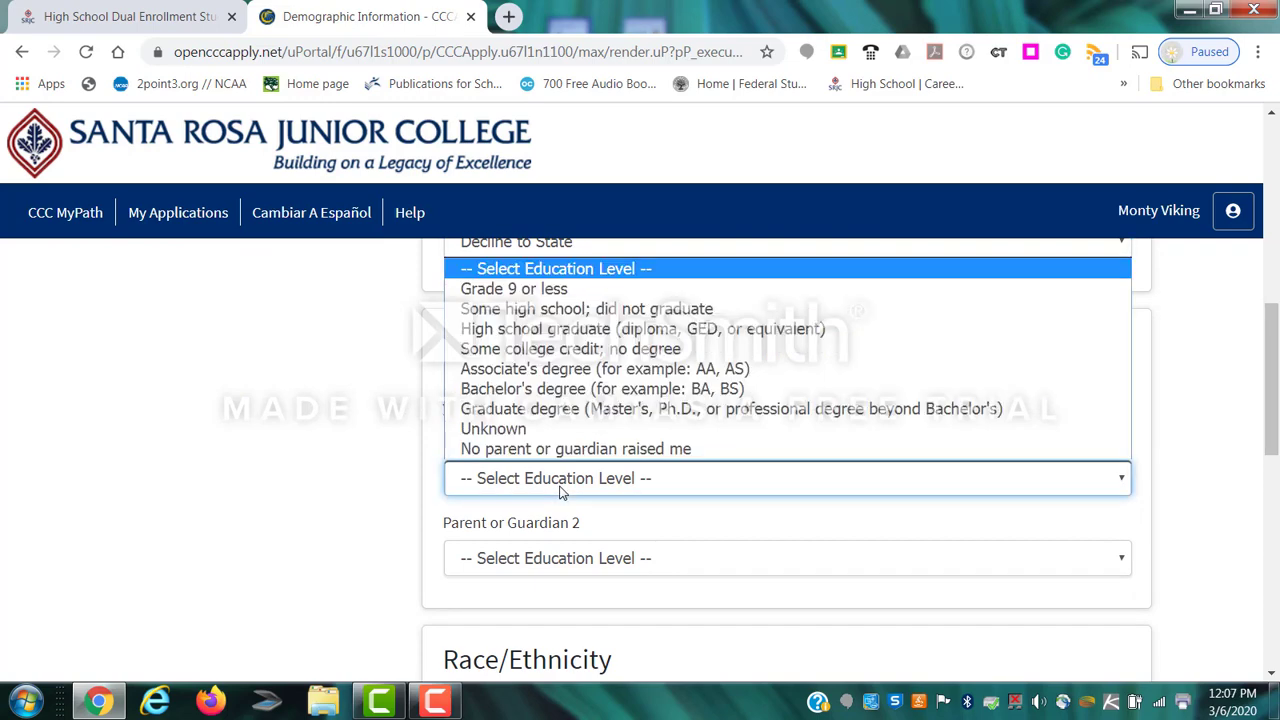
click(492, 436)
click(509, 568)
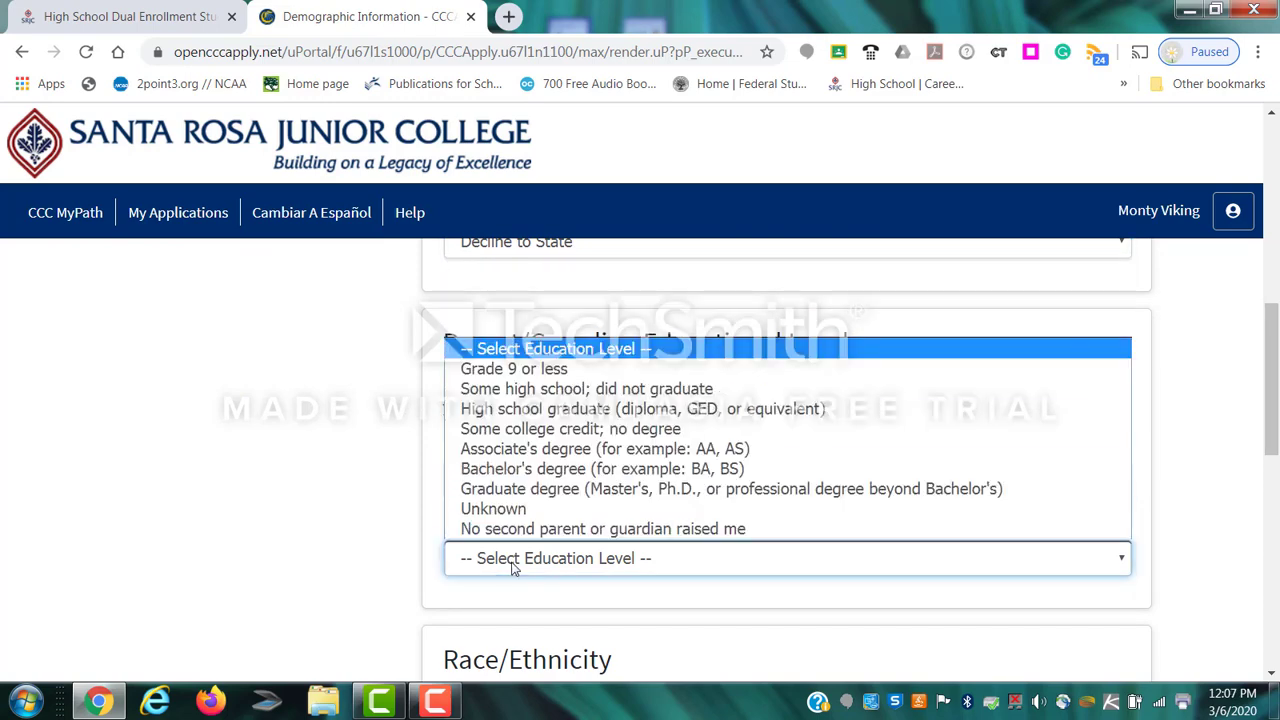
click(536, 409)
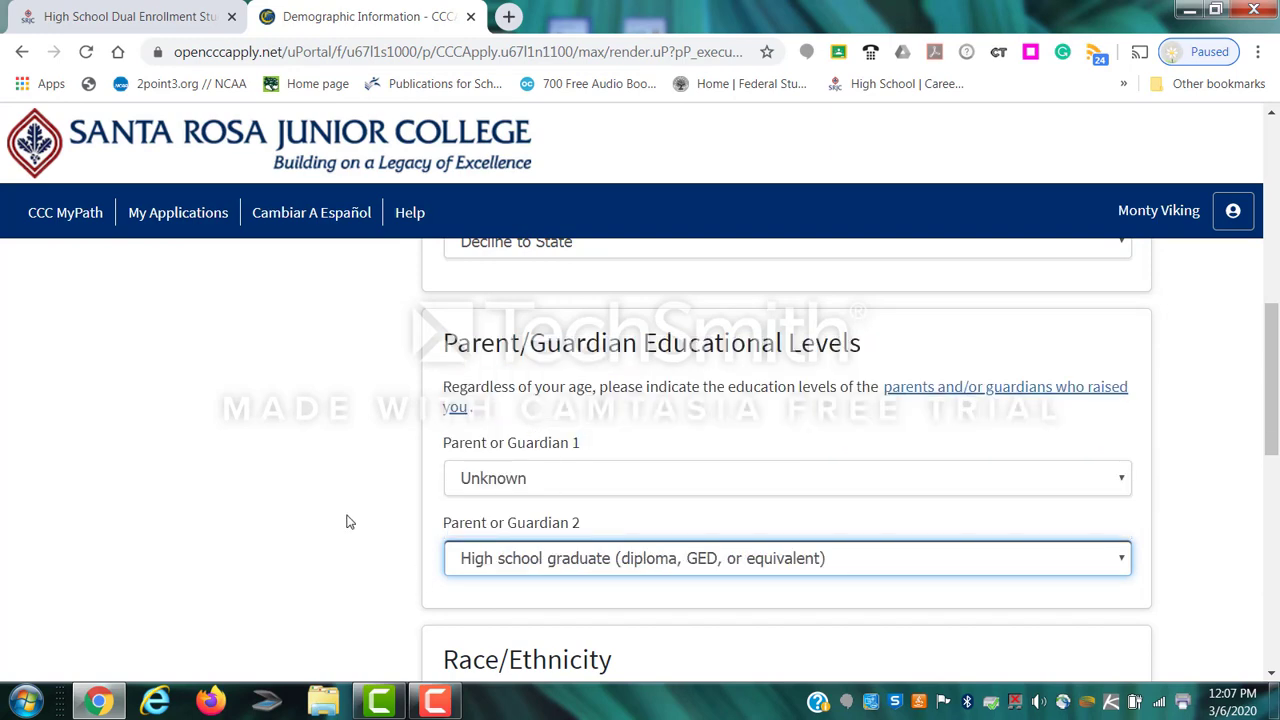
Answer Yes to Hispanic or Latino, mark Mexican ancestry, and save the demographics.
scroll(346, 520, down, 4)
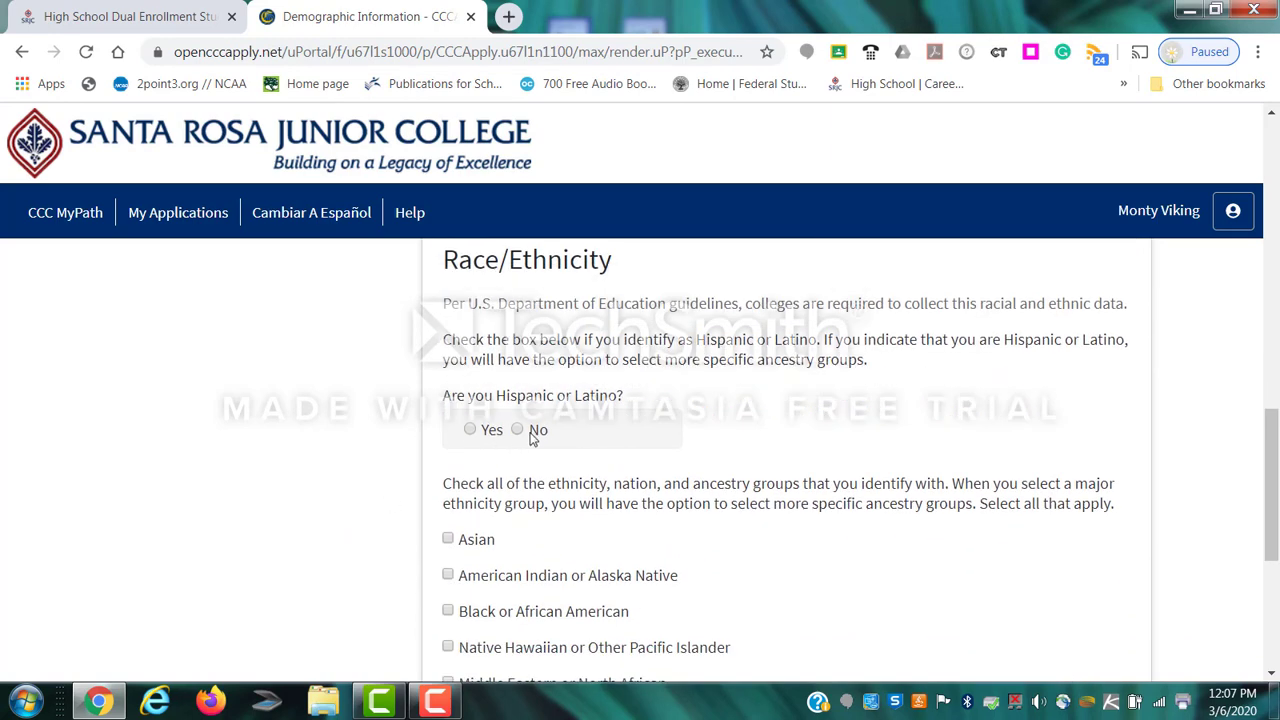
click(470, 430)
scroll(545, 560, down, 3)
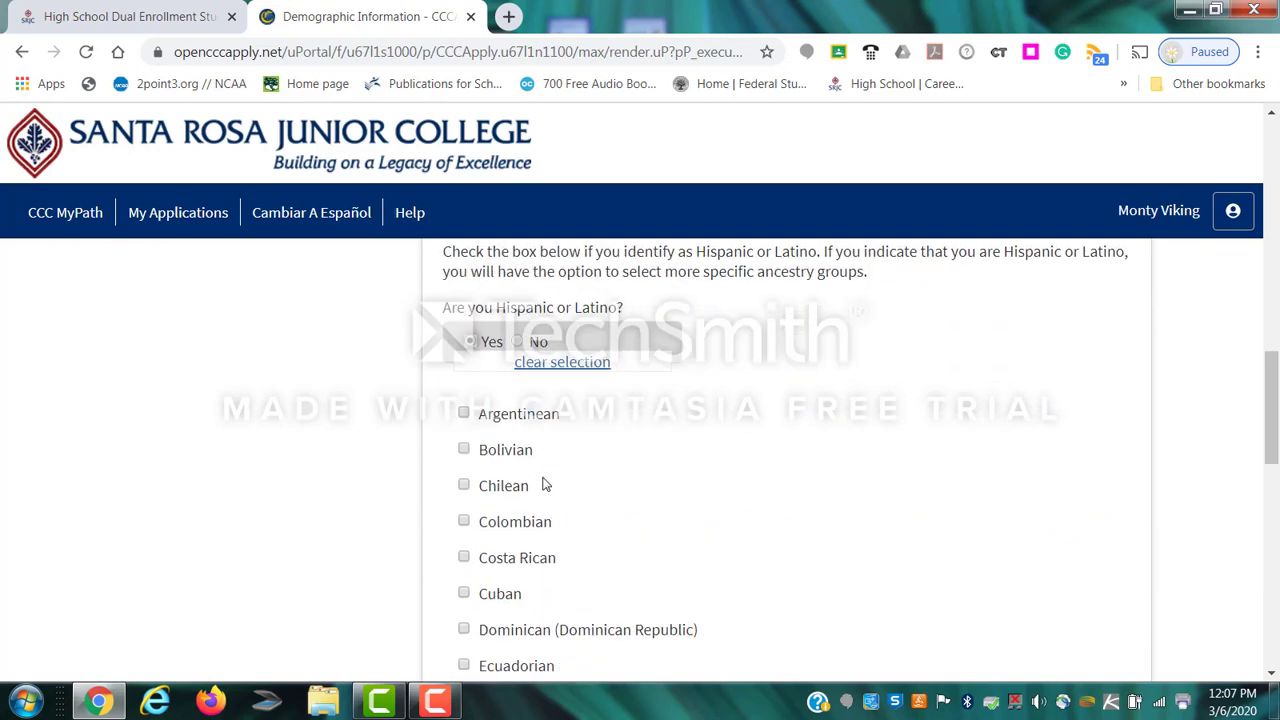
scroll(500, 580, down, 1)
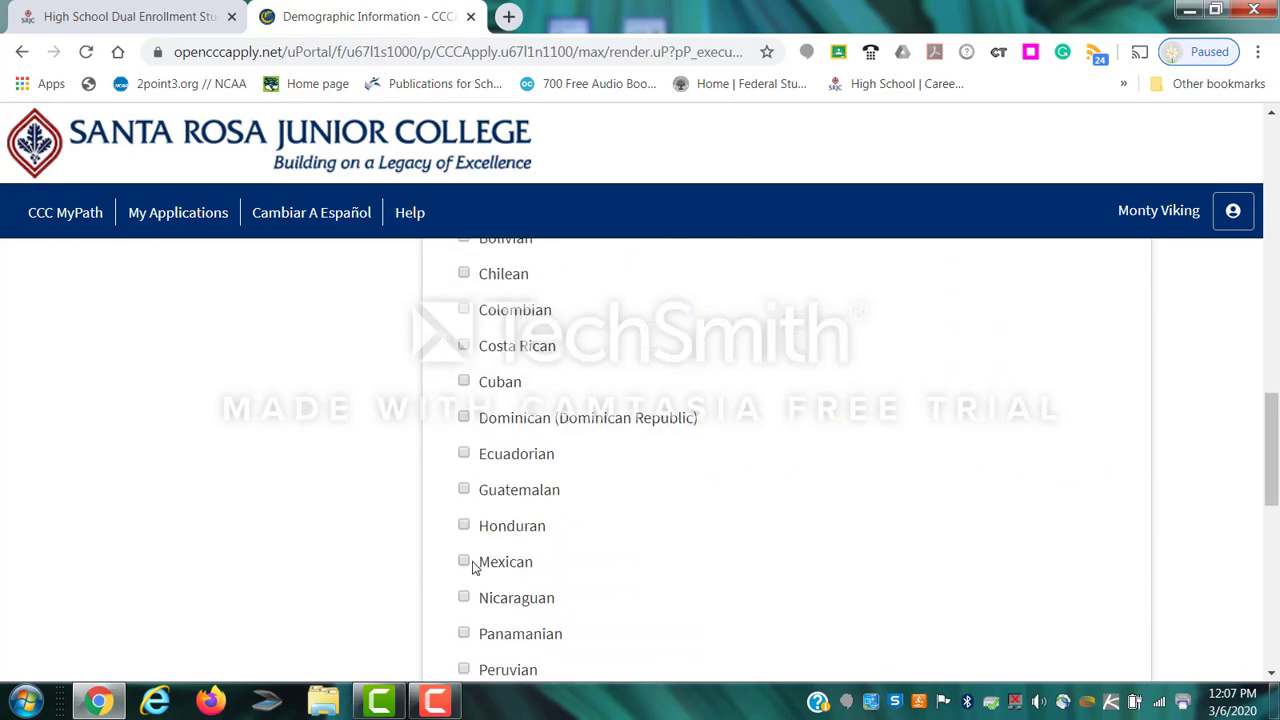
click(464, 562)
scroll(771, 549, down, 7)
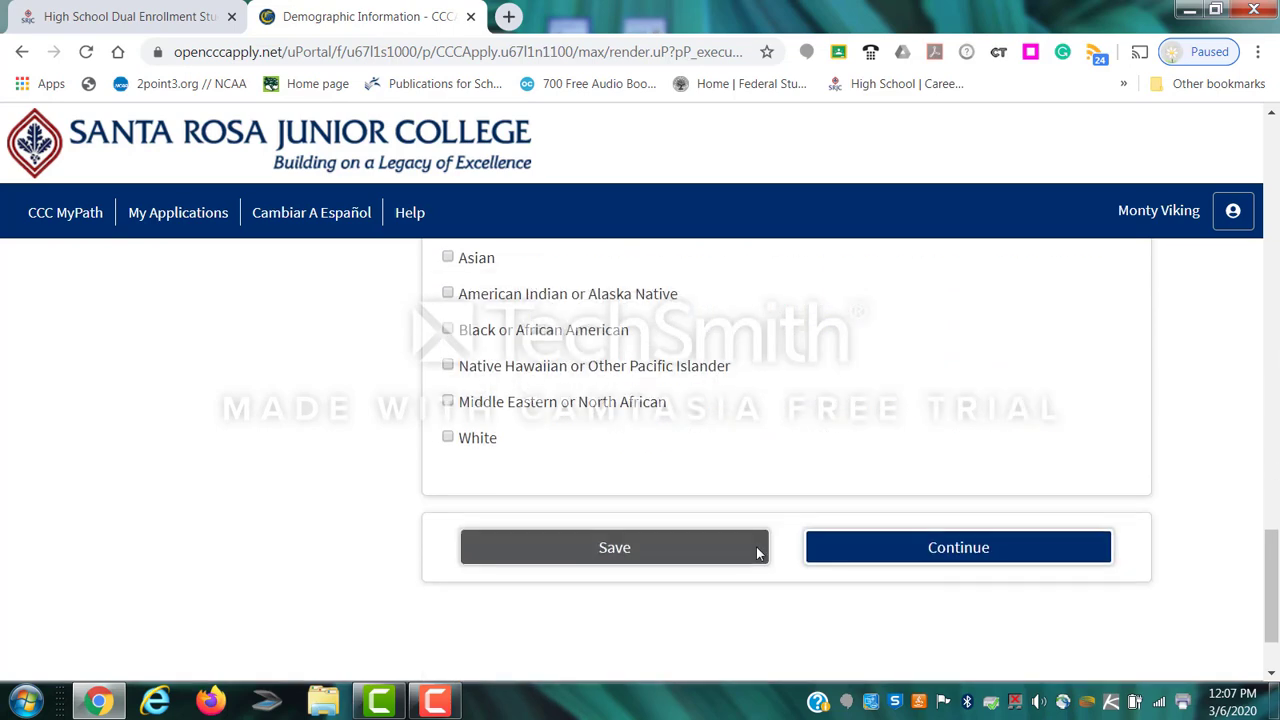
click(926, 549)
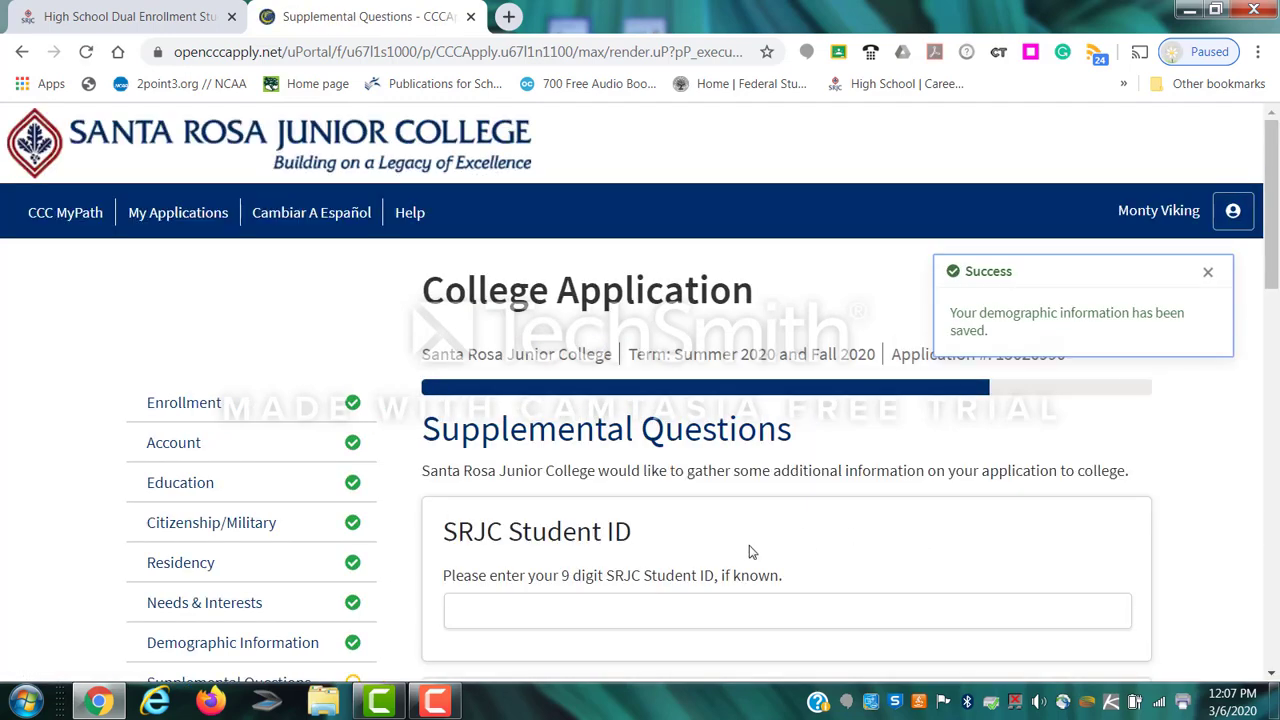
Leave the SRJC Student ID blank and mark 'High School counselor' and 'Live in the area' as sources.
scroll(744, 549, down, 2)
click(558, 405)
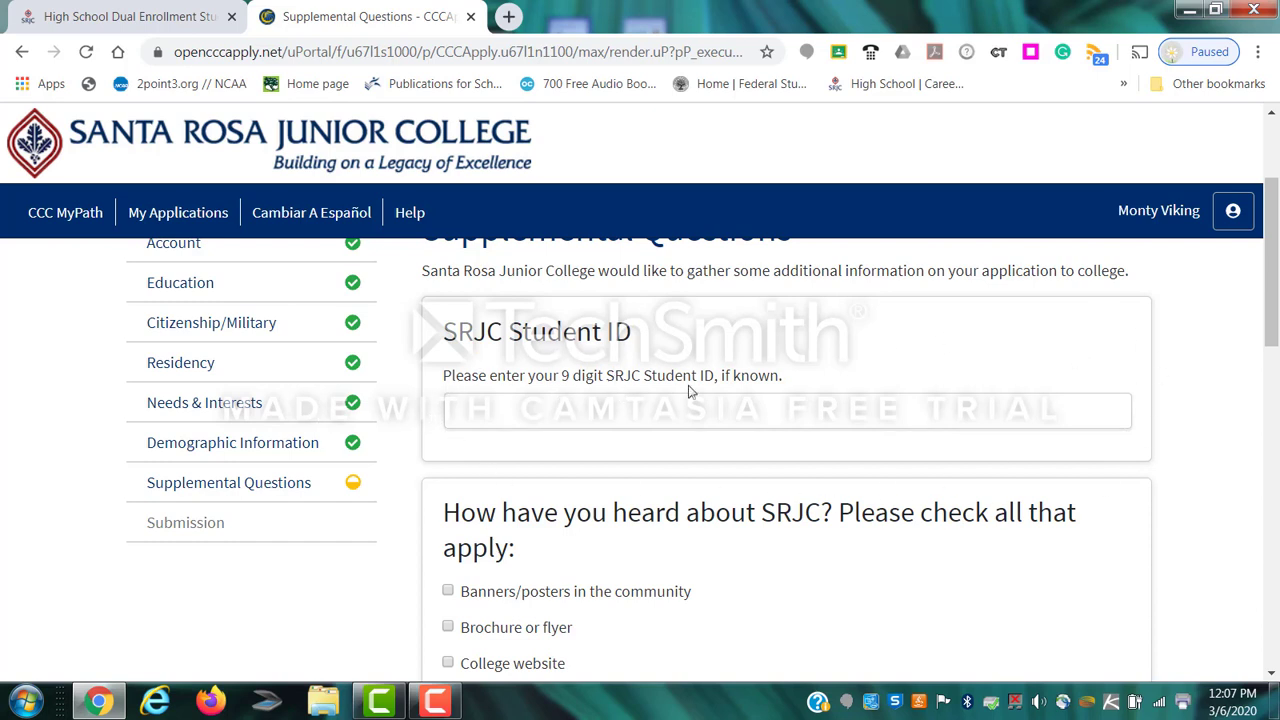
click(514, 412)
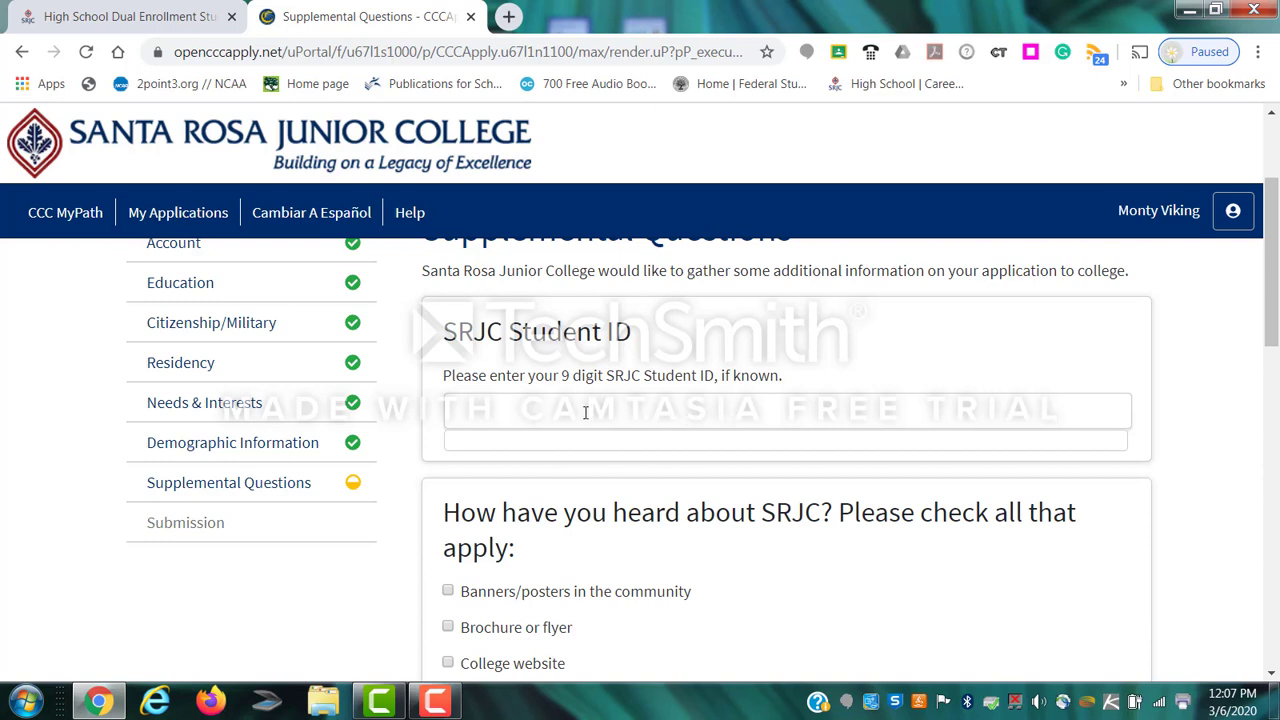
click(689, 470)
scroll(678, 510, down, 3)
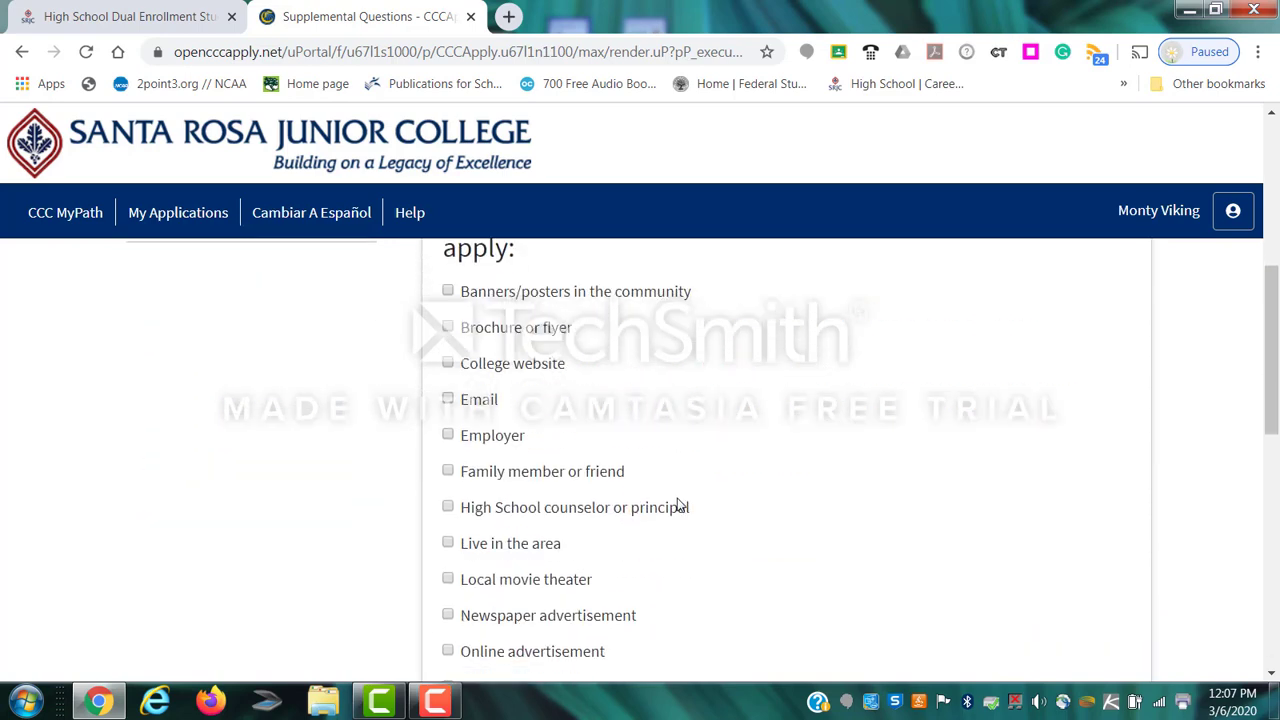
click(448, 509)
click(450, 543)
Choose Santa Rosa as the expected campus and continue to Submission.
scroll(666, 506, down, 3)
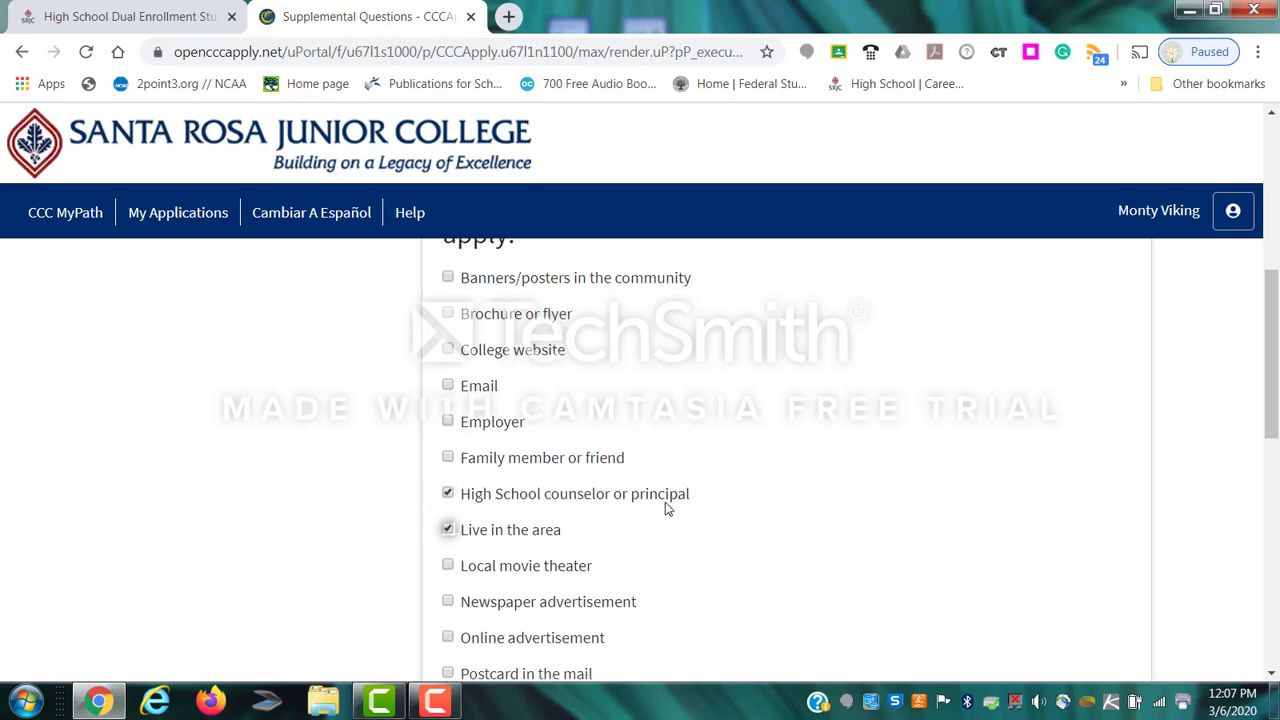
scroll(665, 505, down, 4)
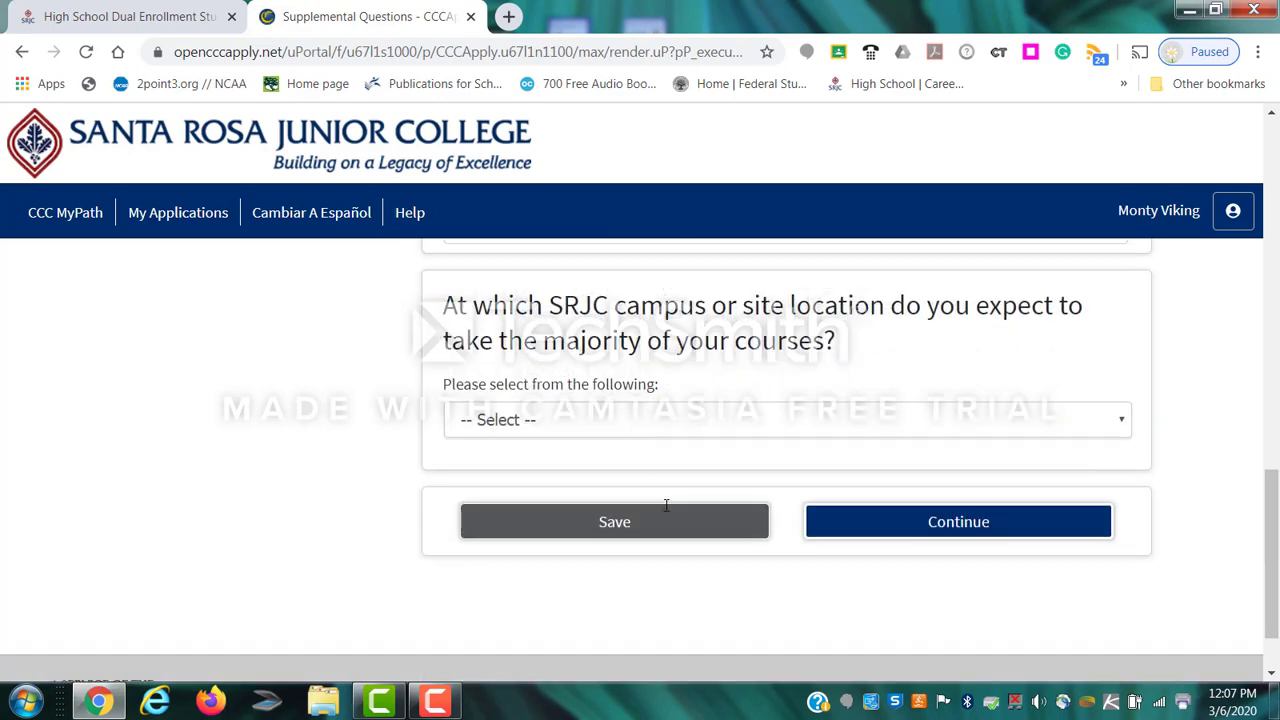
click(566, 429)
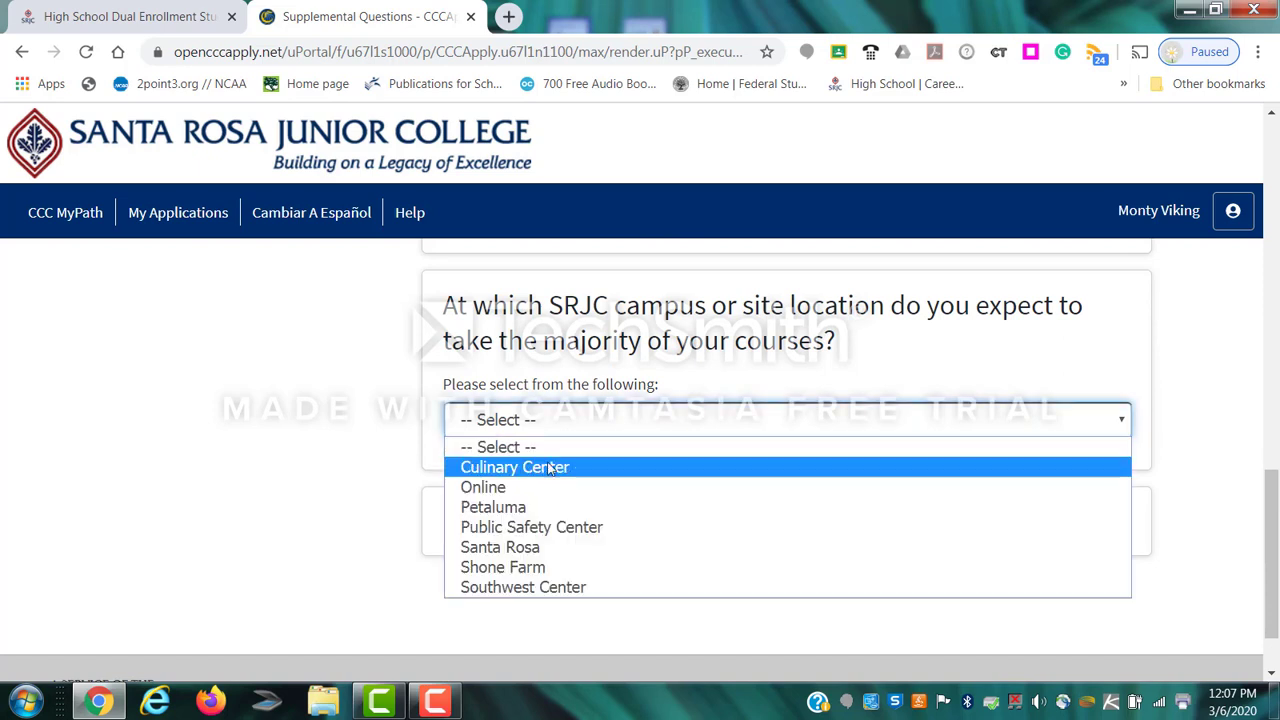
click(547, 470)
click(522, 418)
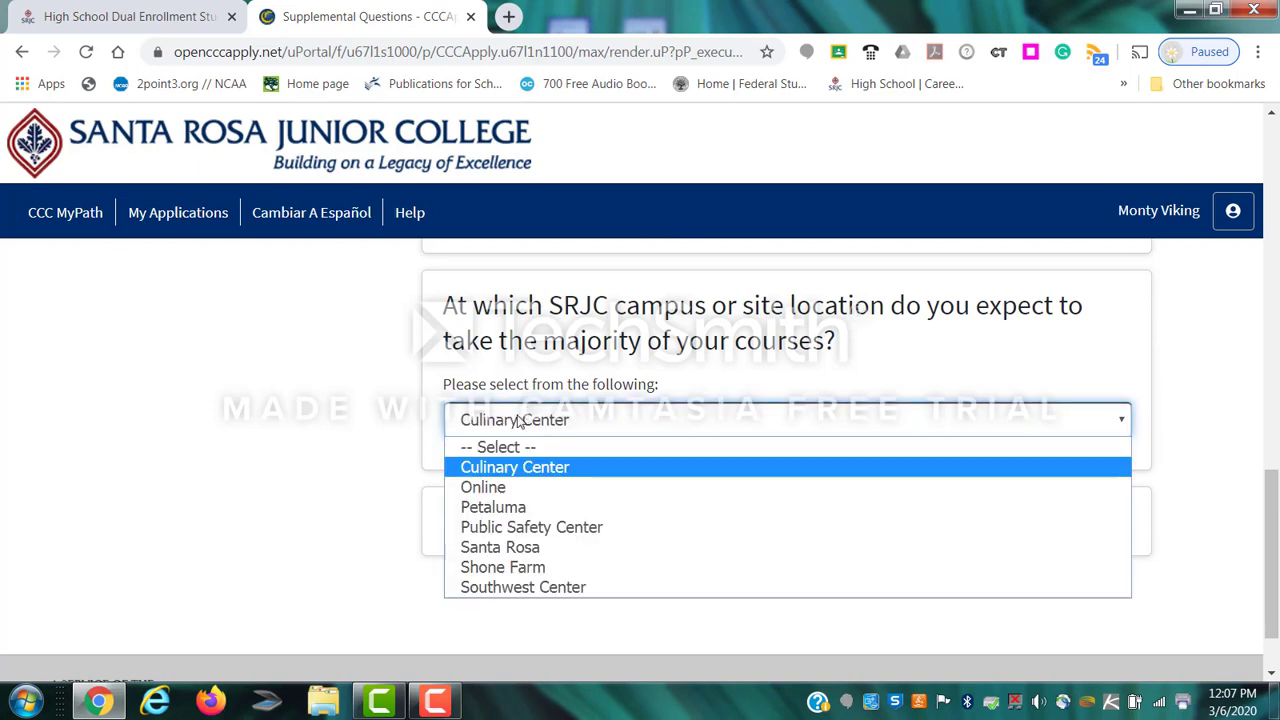
click(515, 566)
click(529, 419)
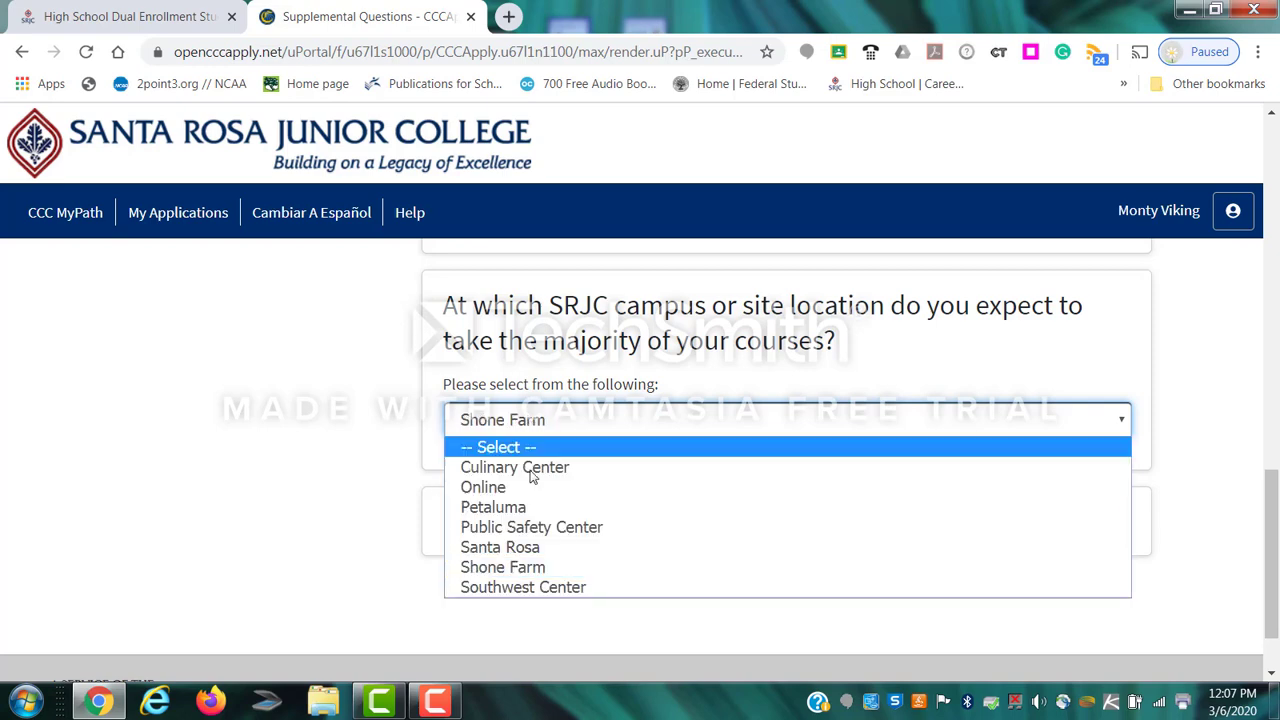
click(533, 545)
click(926, 519)
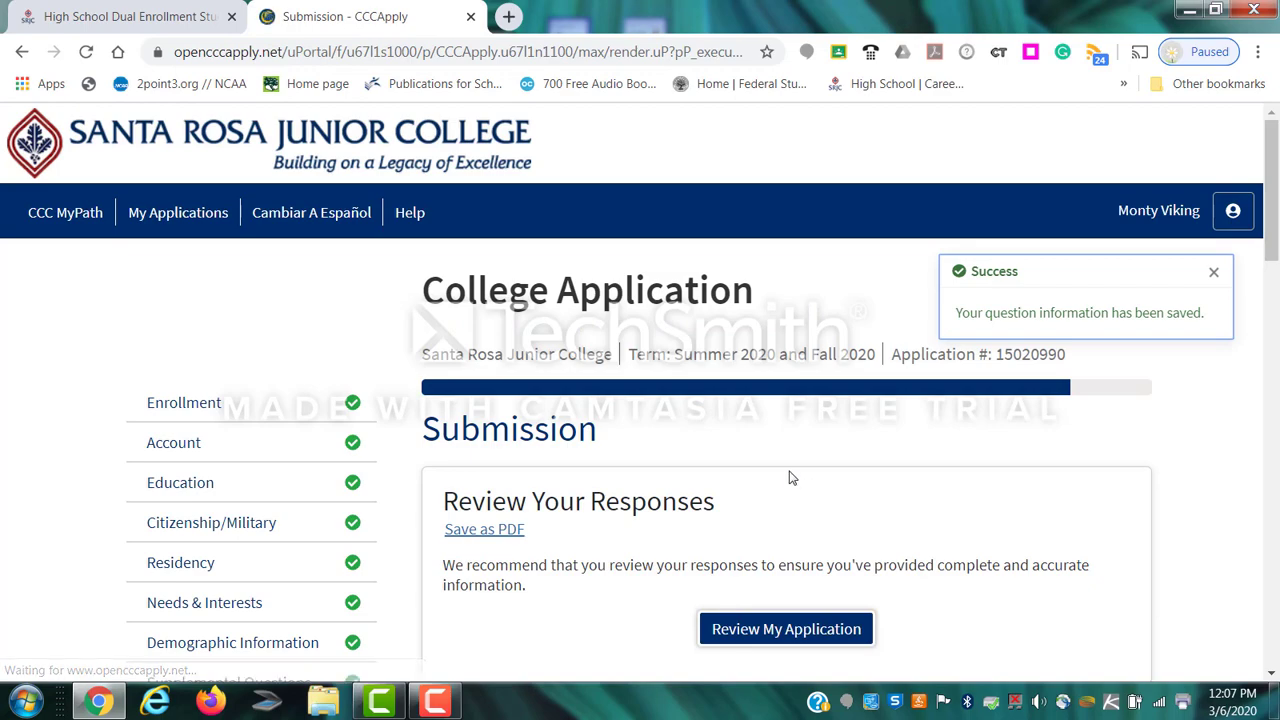
Consent to releasing education records and declare the application information true and correct.
scroll(878, 501, down, 3)
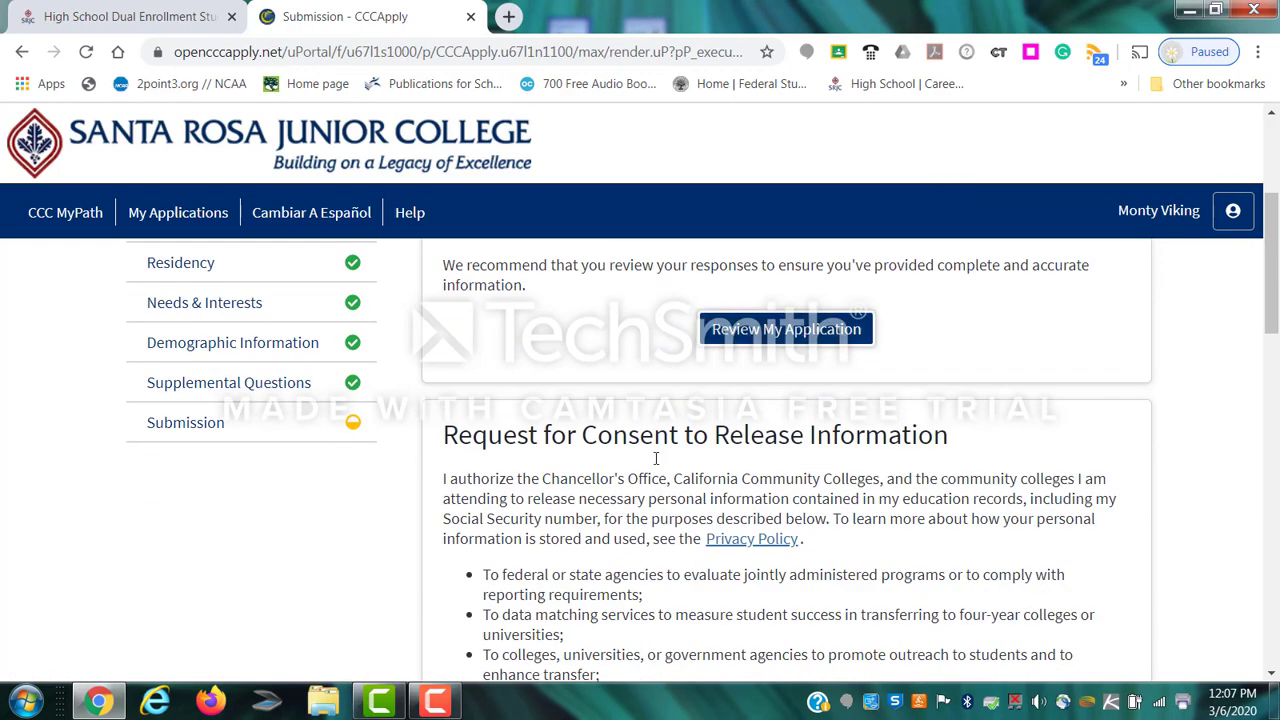
scroll(578, 568, down, 3)
scroll(578, 568, up, 3)
scroll(578, 568, down, 1)
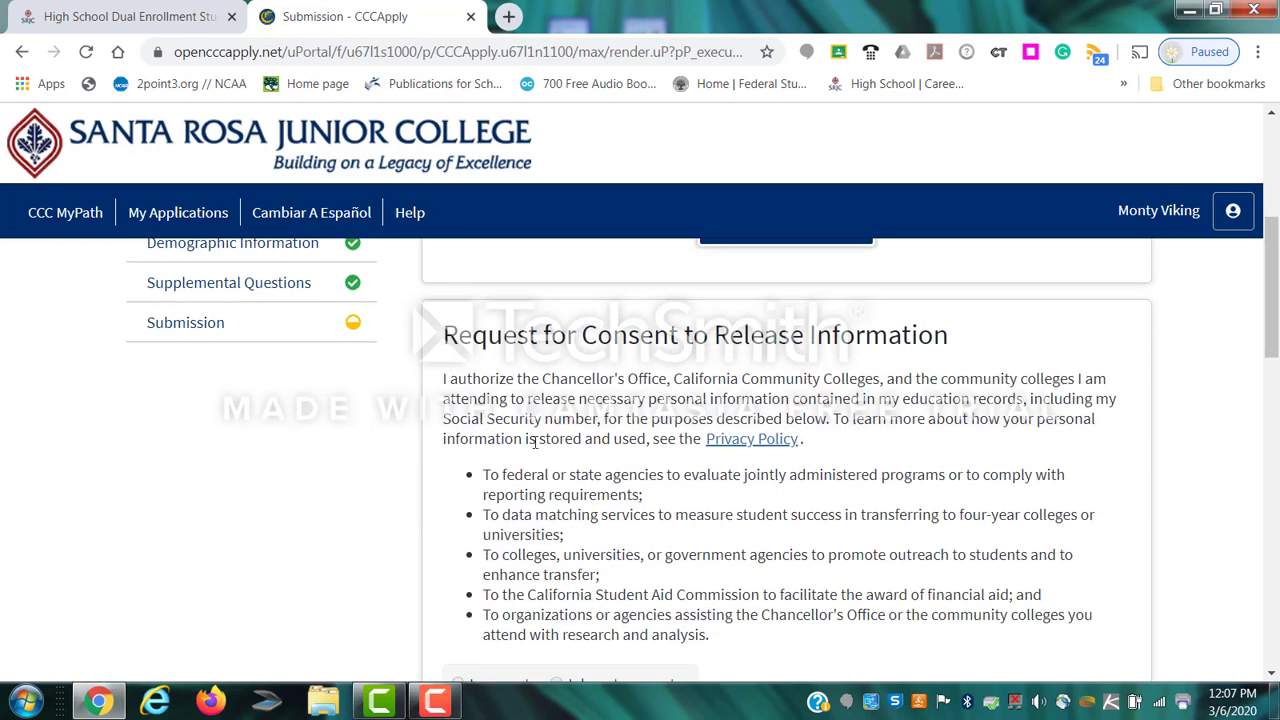
scroll(512, 510, down, 1)
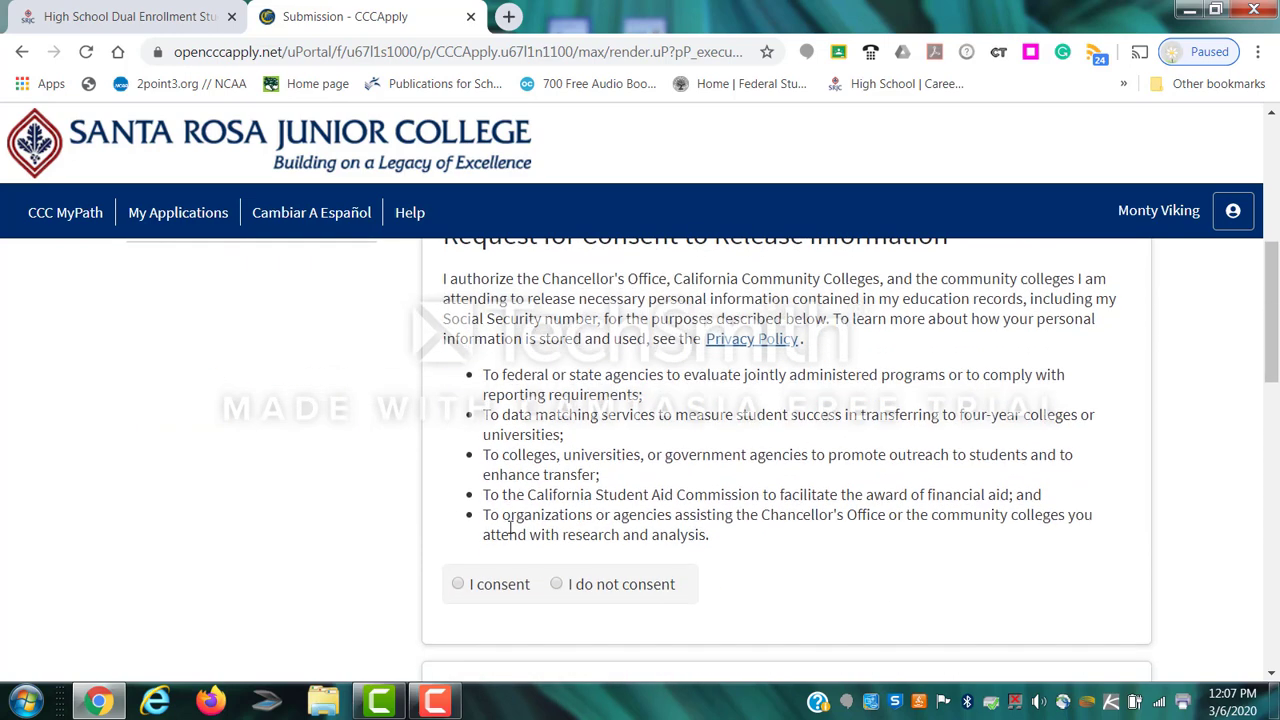
click(457, 585)
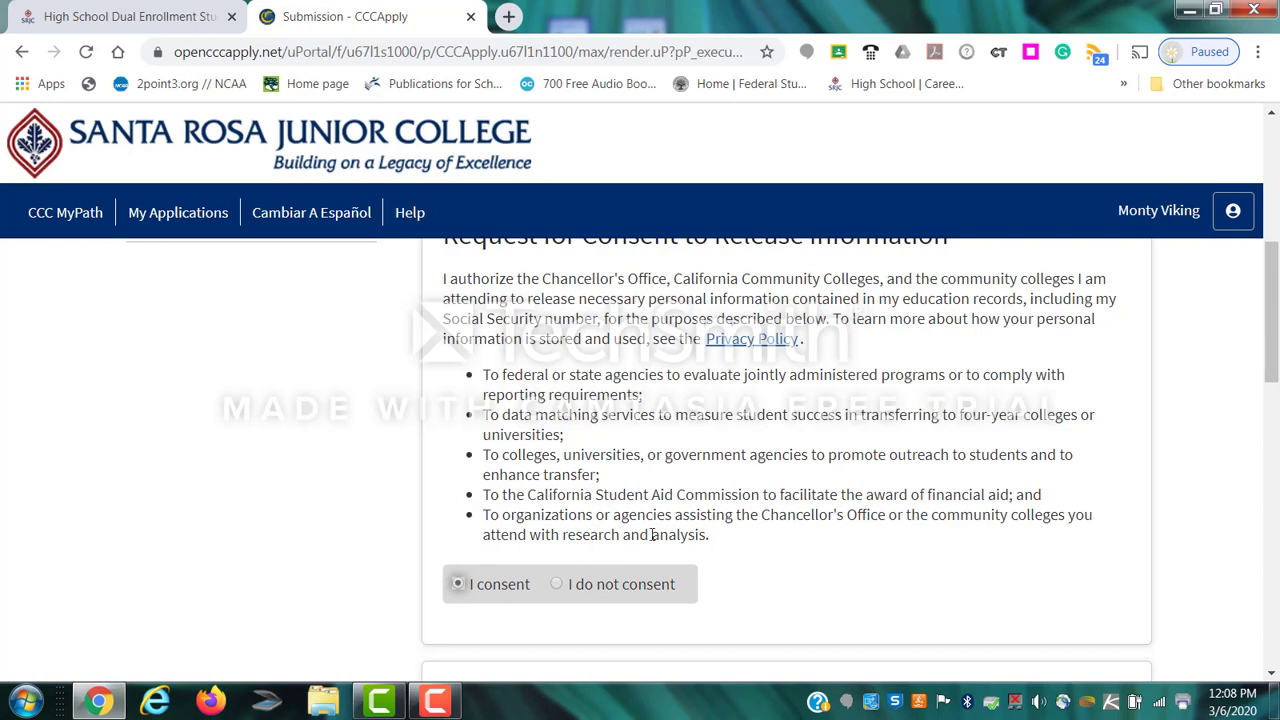
scroll(489, 520, down, 4)
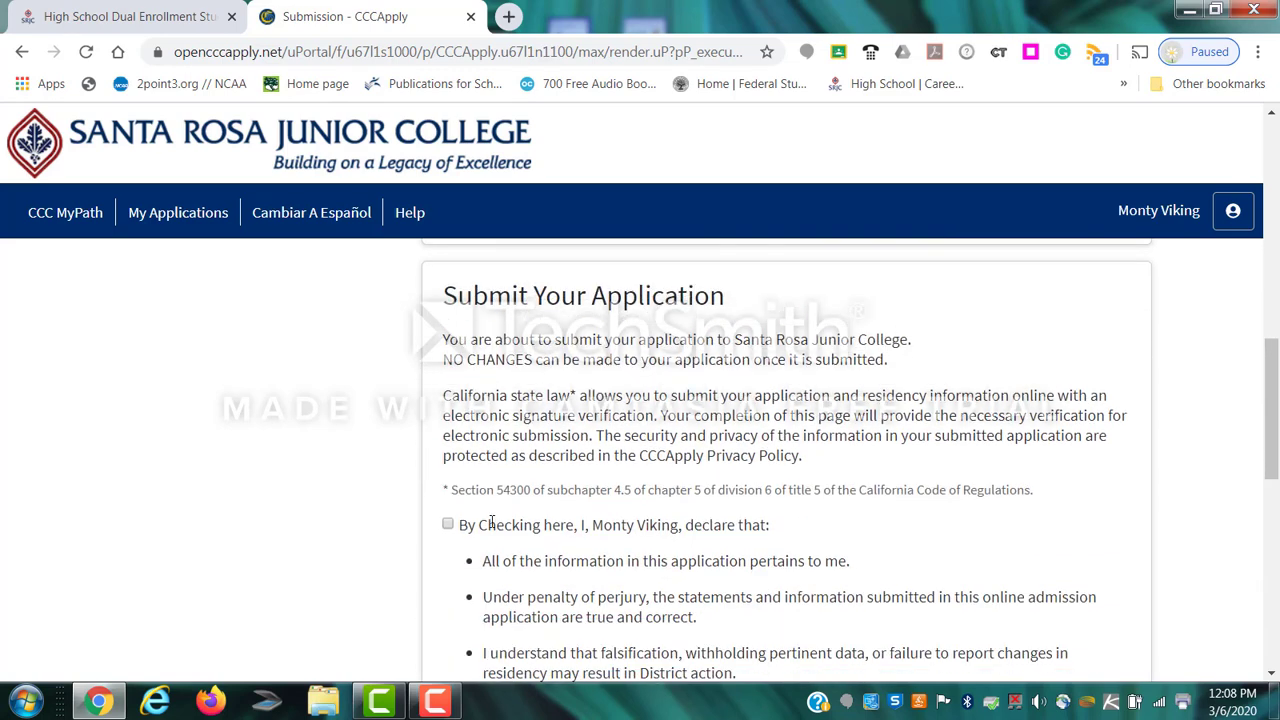
click(448, 526)
Acknowledge the financial aid information and submit the application to Santa Rosa Junior College.
scroll(610, 557, down, 2)
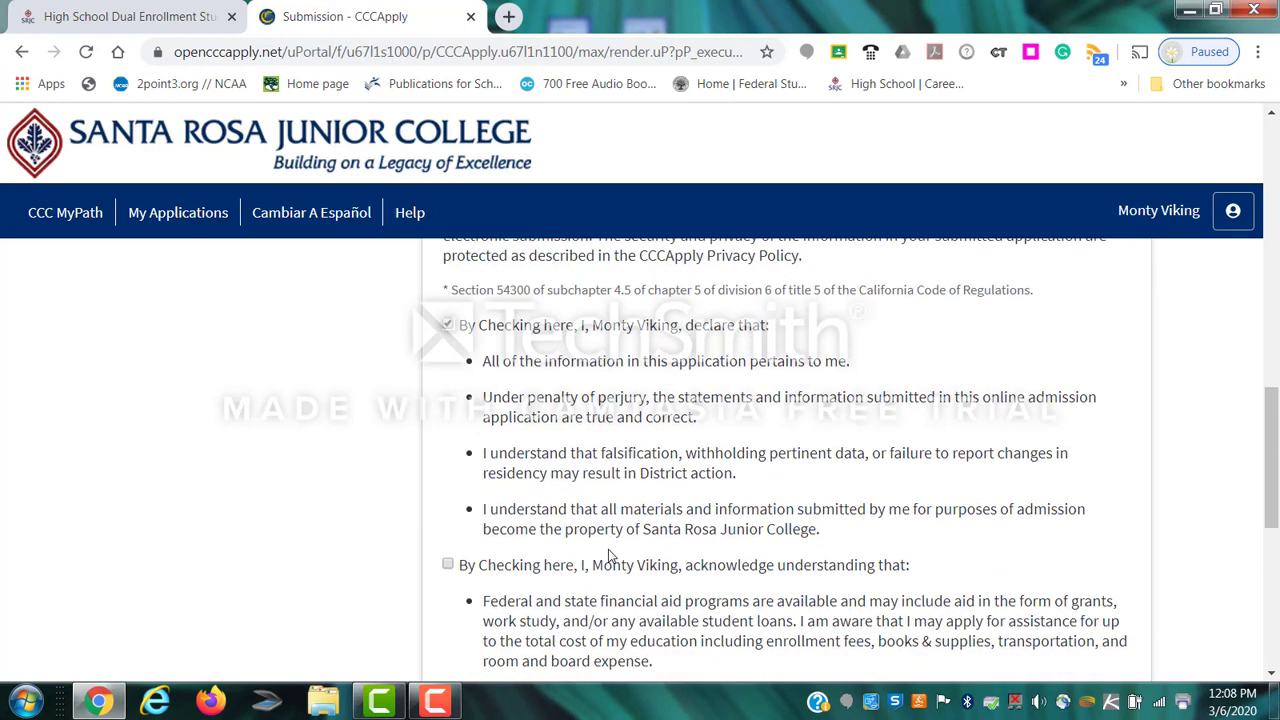
scroll(610, 557, down, 1)
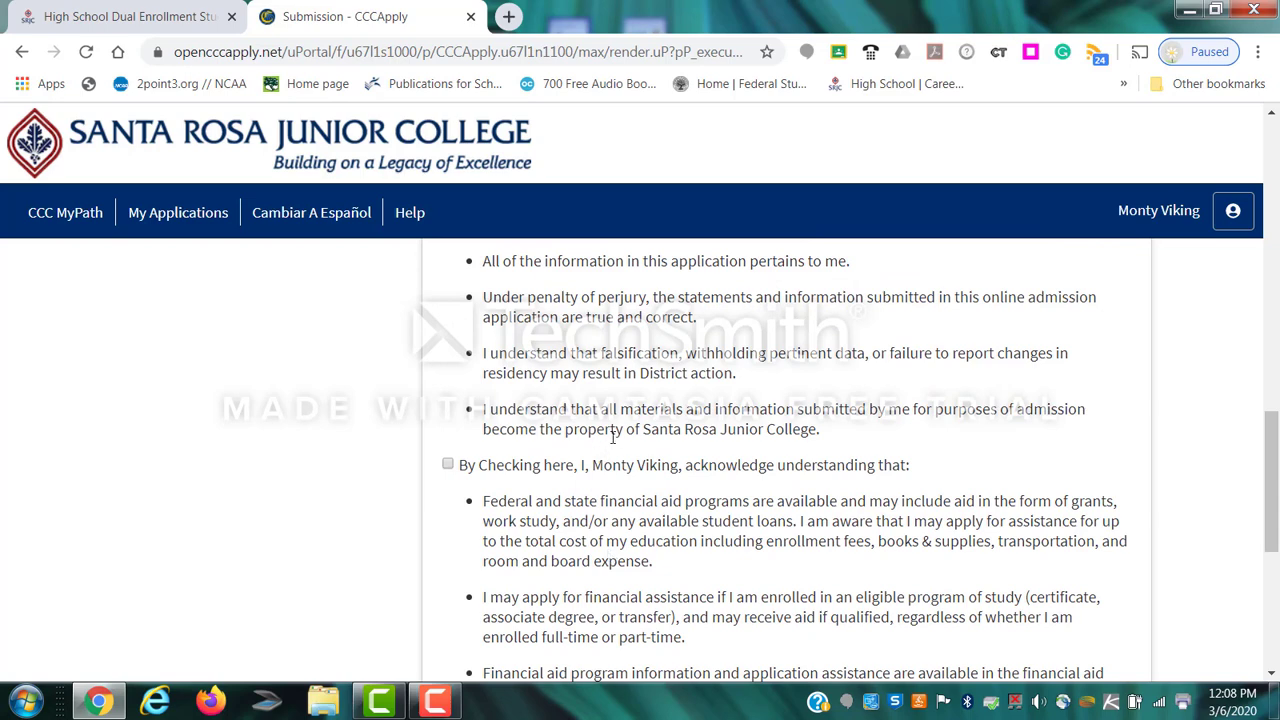
click(448, 464)
scroll(592, 505, down, 1)
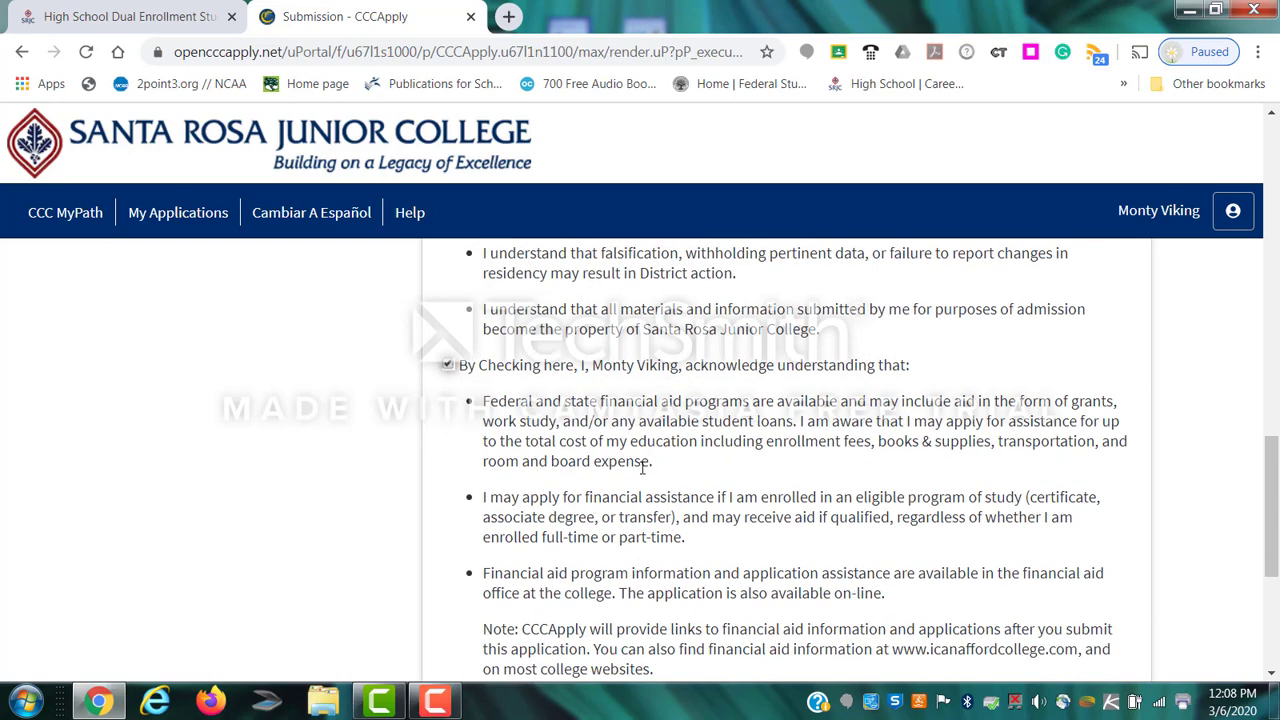
scroll(642, 468, down, 4)
click(760, 418)
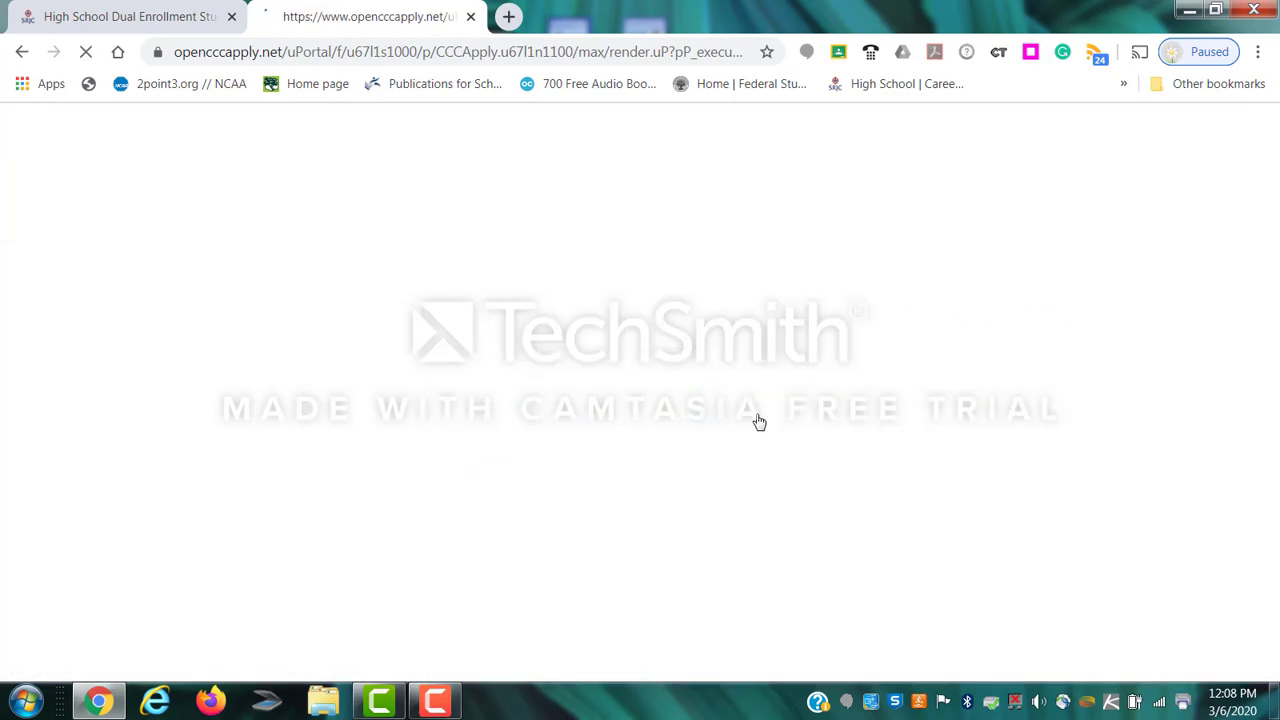
Review the Confirmation page's Summer 2020 and Fall 2020 term, timestamp and confirmation number details.
scroll(666, 430, down, 1)
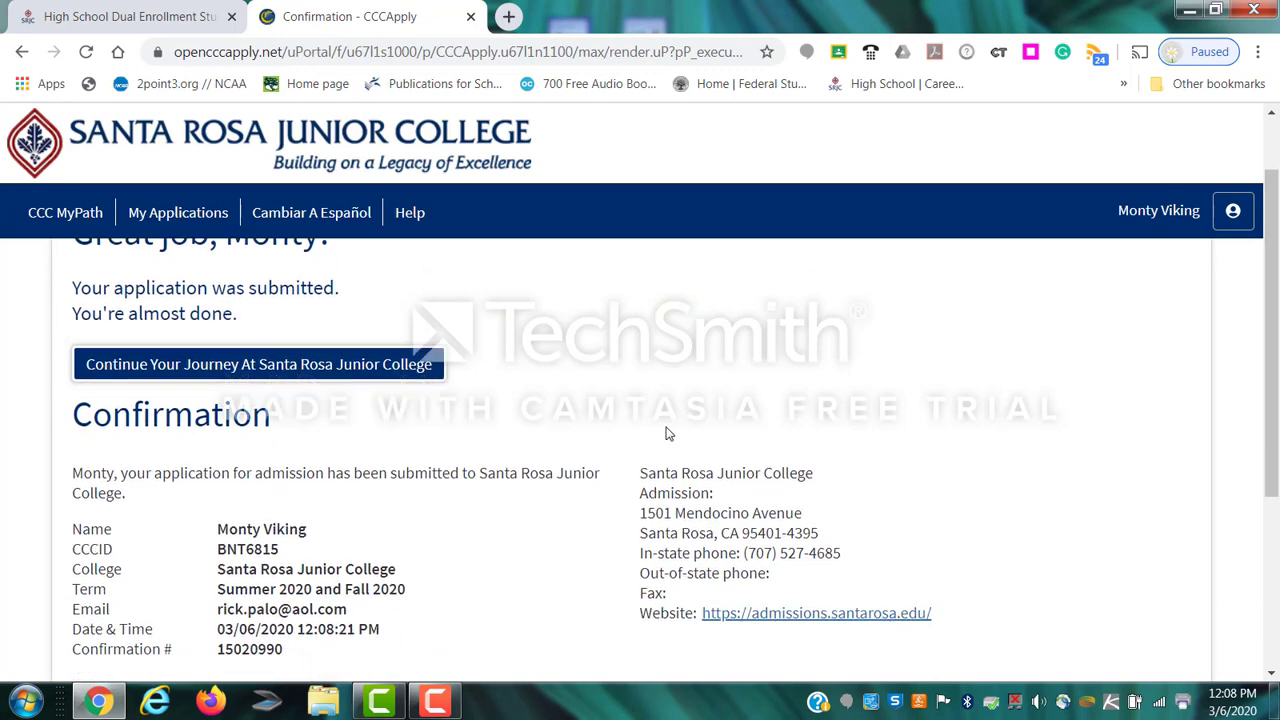
scroll(666, 430, up, 1)
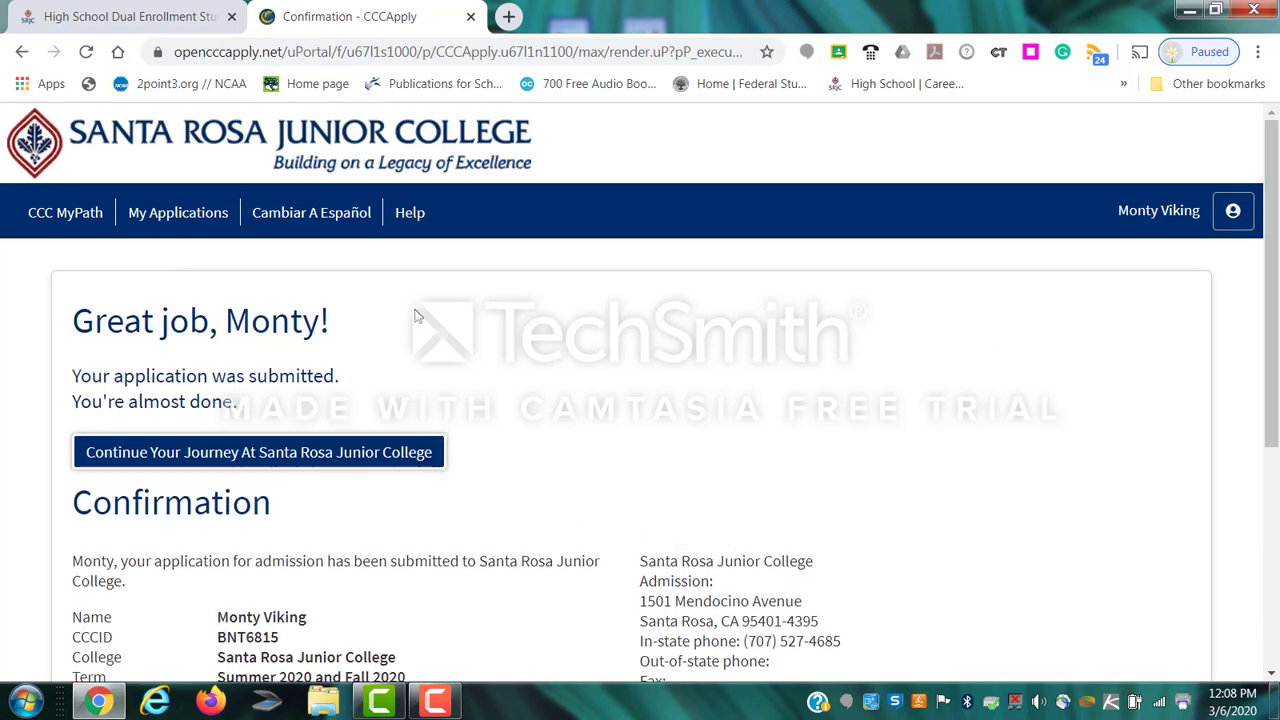
scroll(632, 345, down, 2)
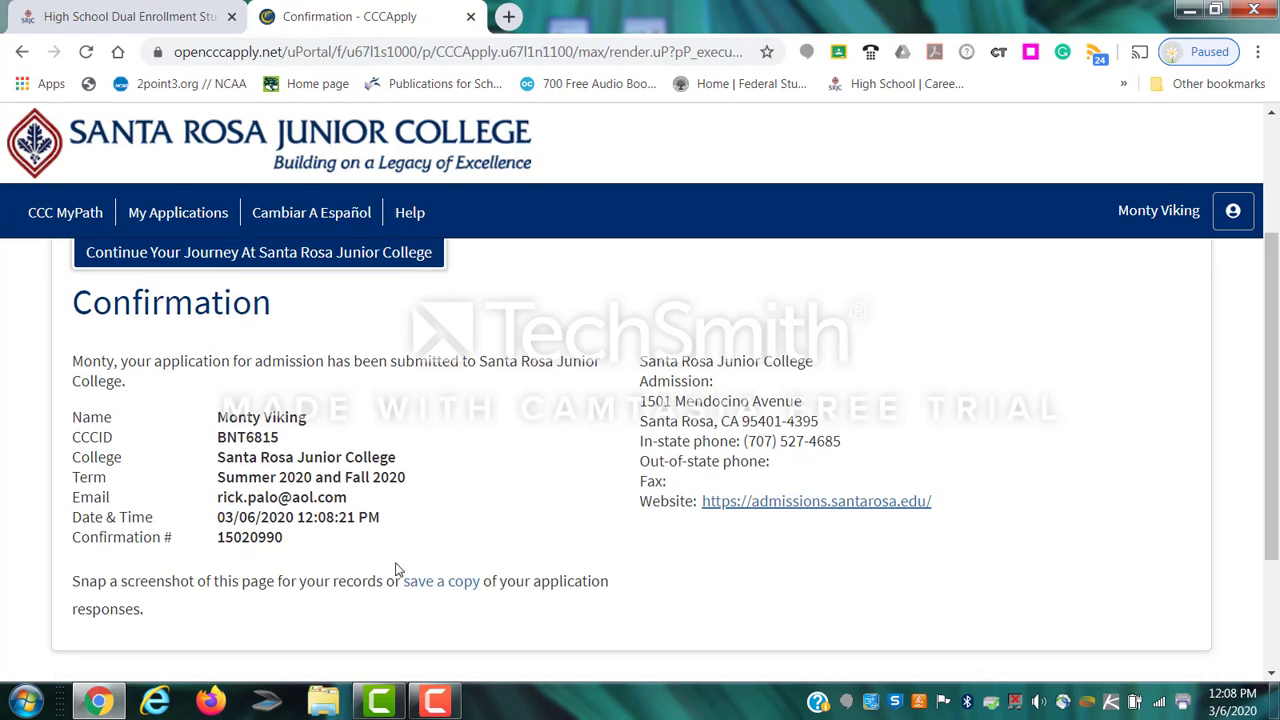
scroll(408, 519, up, 2)
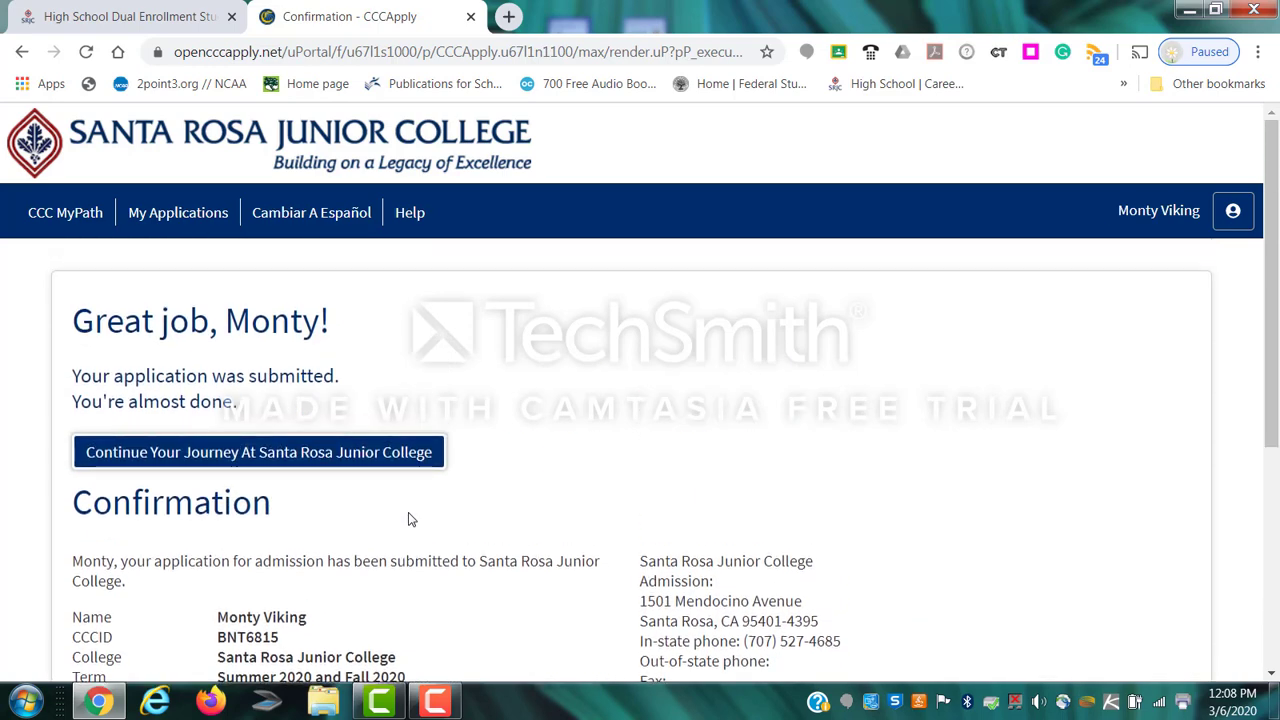
scroll(408, 519, down, 2)
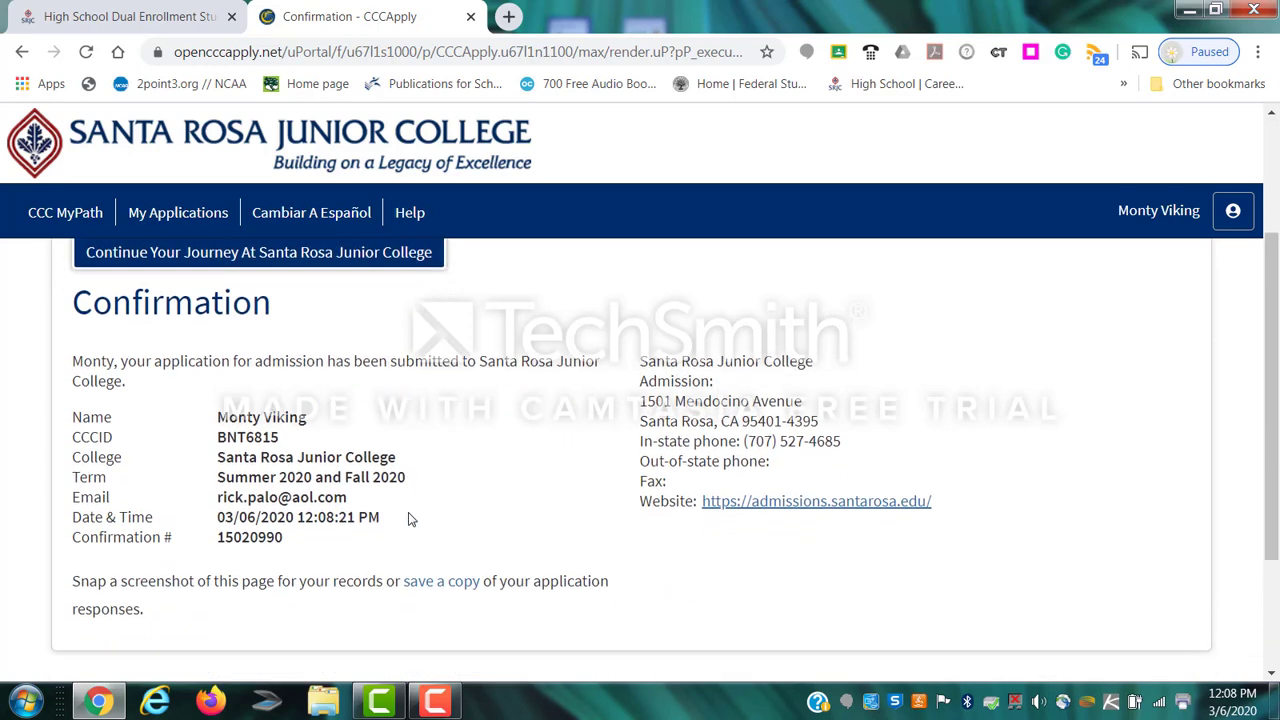
scroll(408, 519, up, 2)
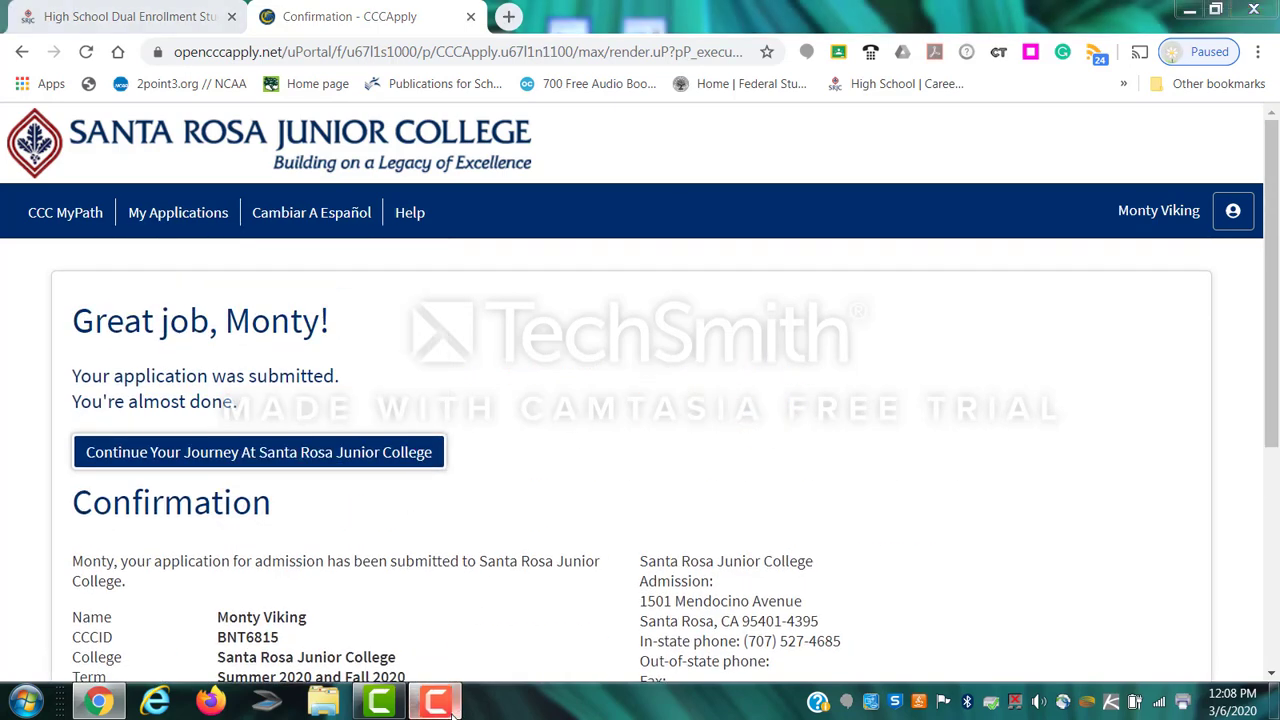
click(1016, 702)
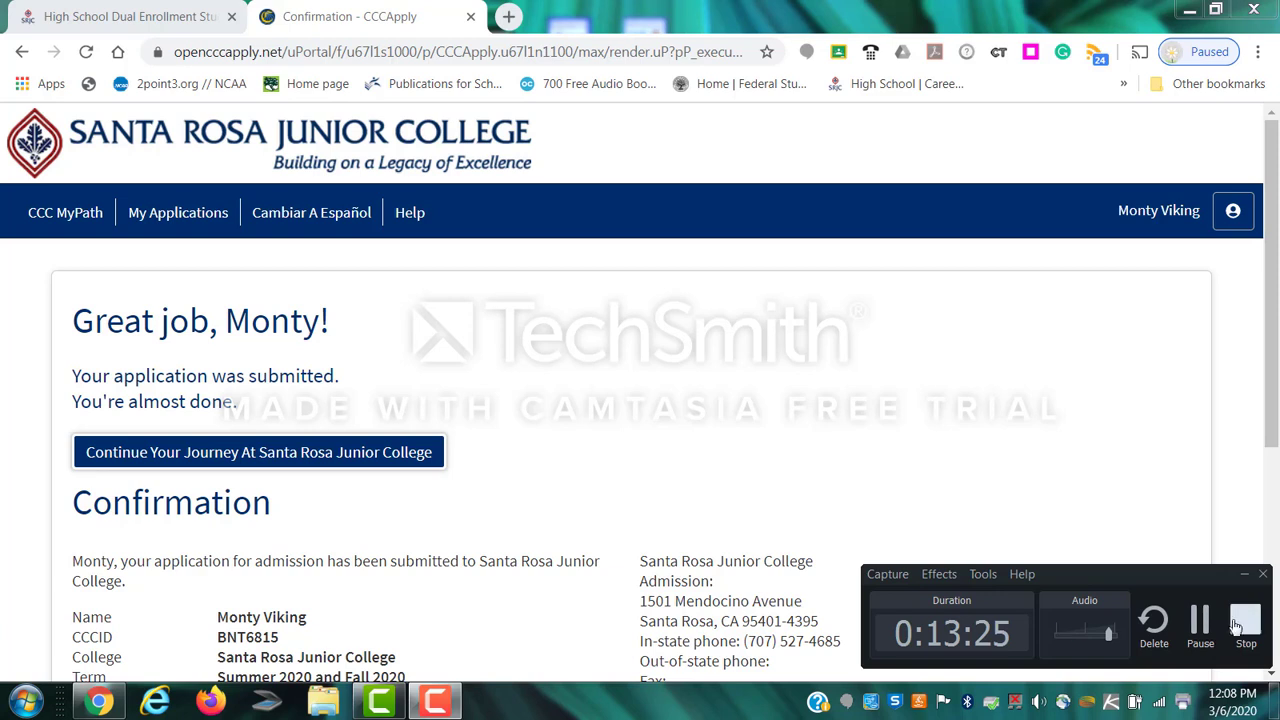